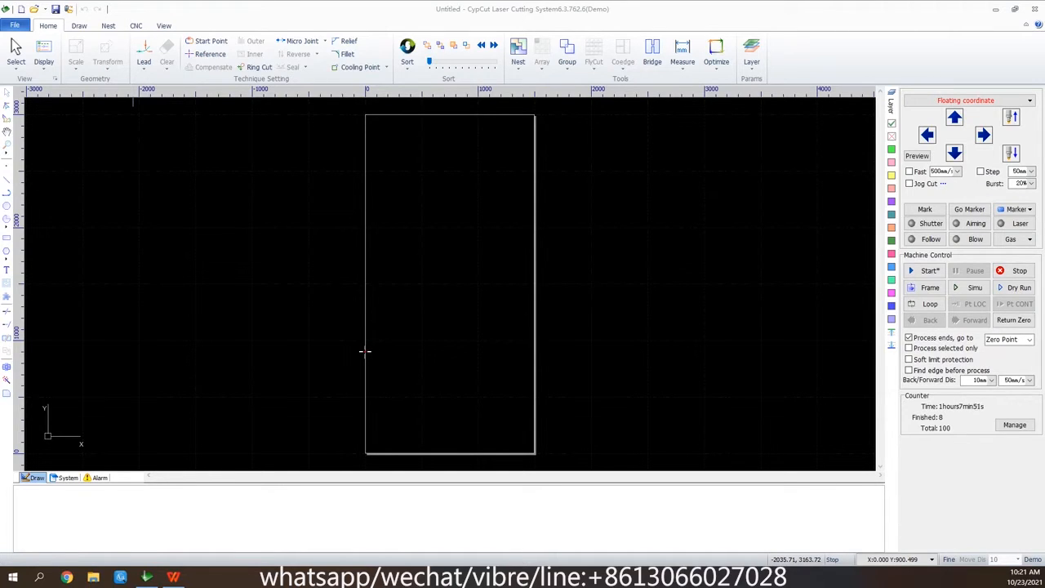
key("alt+f")
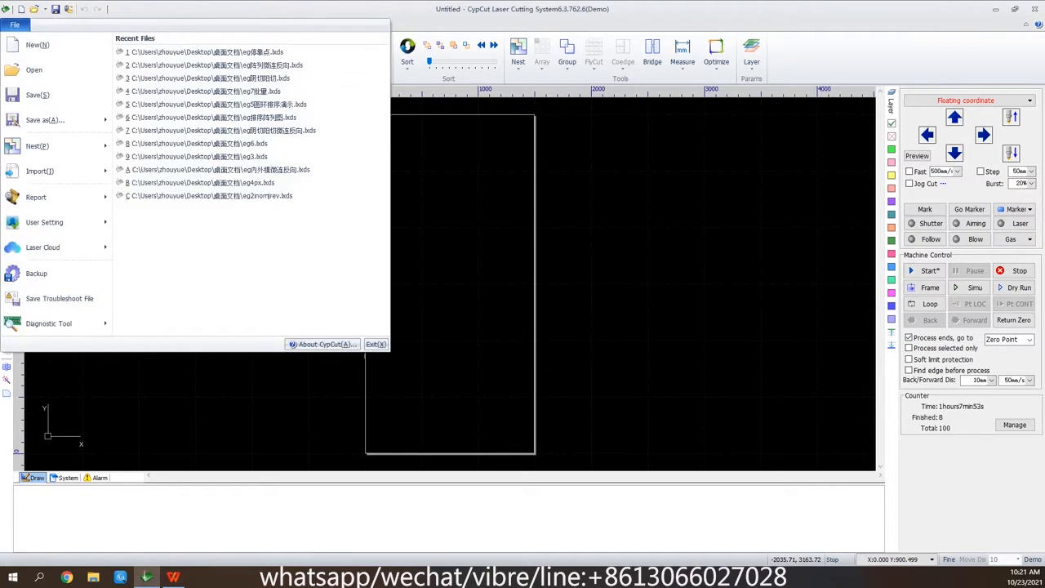
key("Escape")
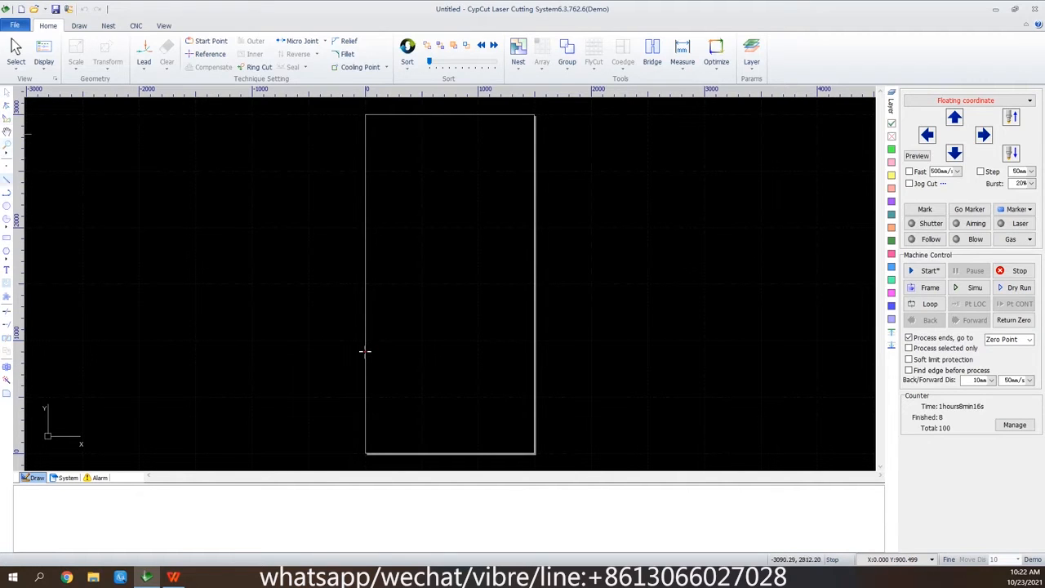
Draw two connected lines forming a sharp angle near the sheet's upper edge, about 51 mm and 78 mm long.
left_click(7, 193)
scroll(388, 161, "up", 6)
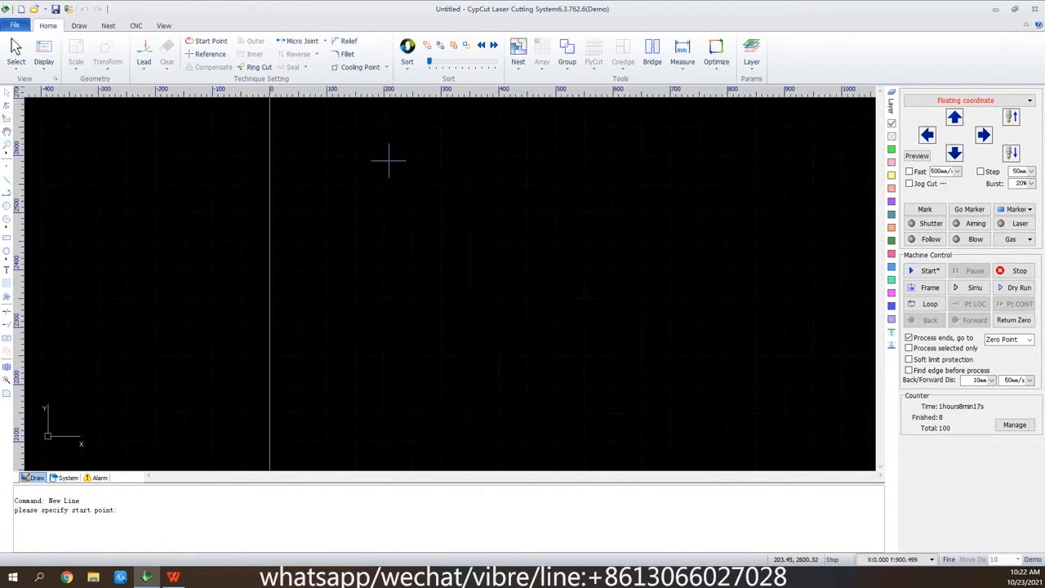
scroll(380, 160, "up", 2)
left_click(291, 148)
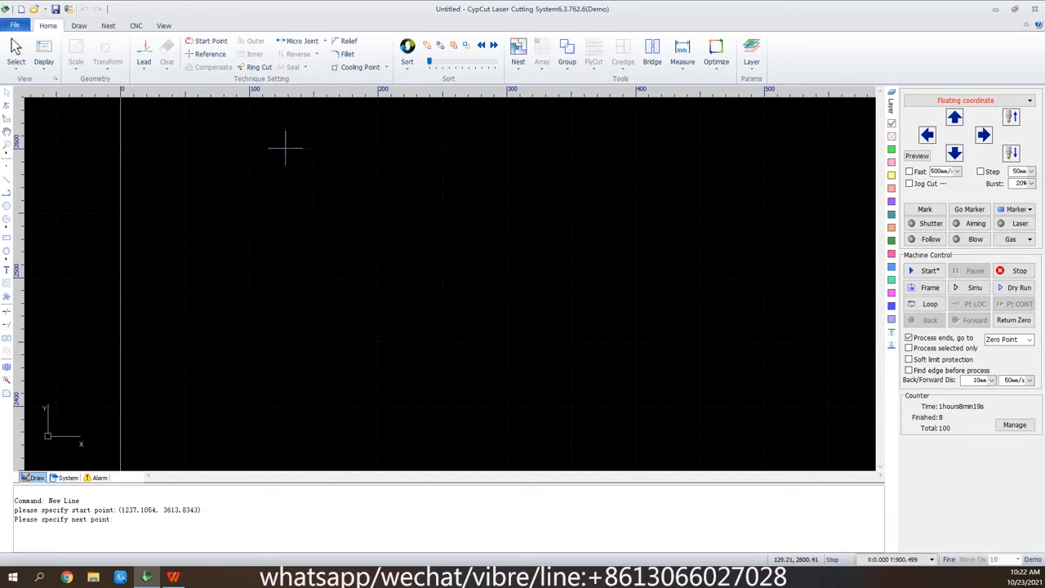
left_click(356, 154)
left_click(269, 202)
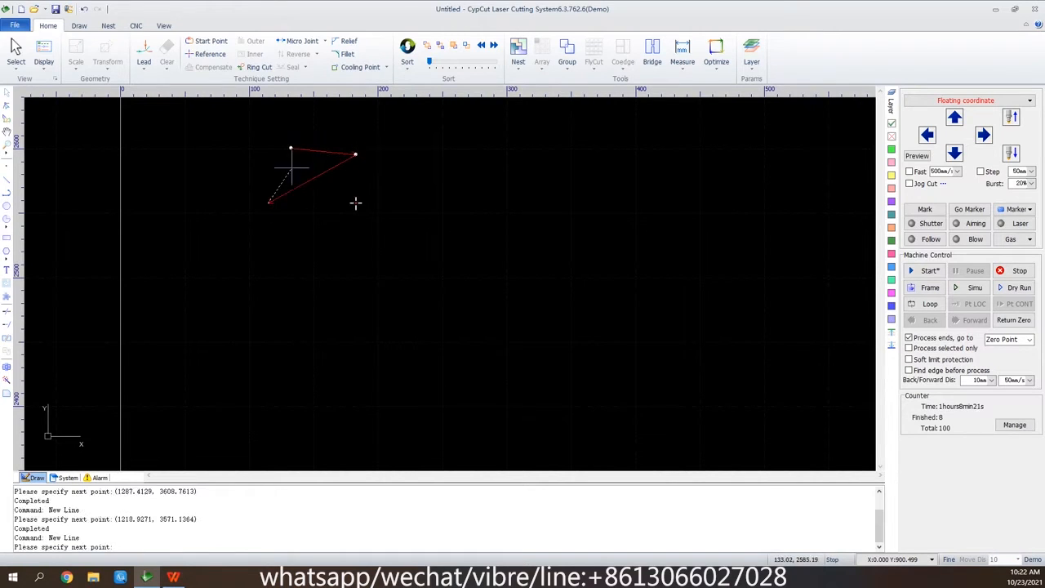
right_click(307, 121)
left_click(343, 128)
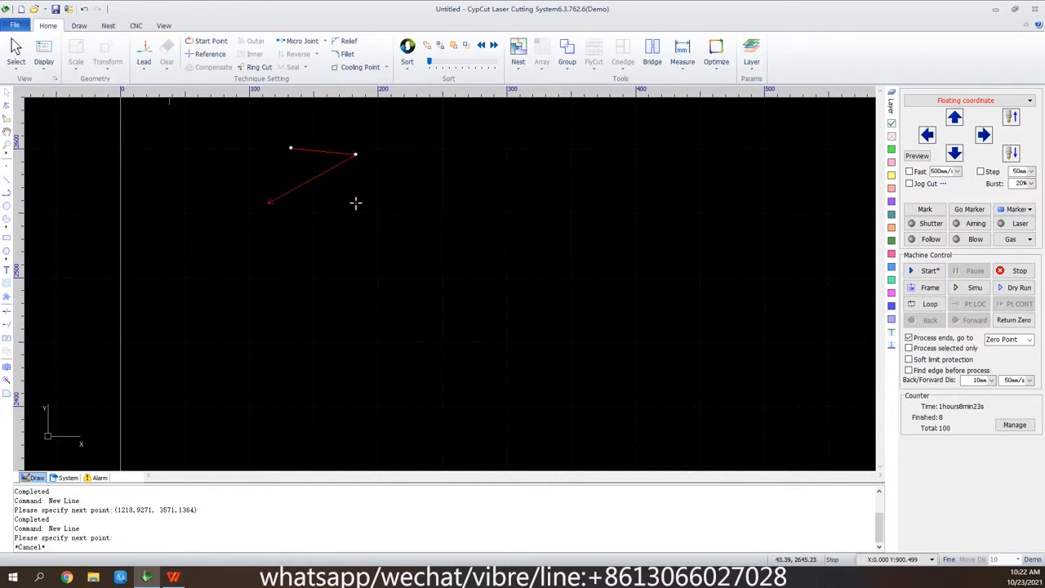
Turn off the red display of unclosed paths, and draw a line about 71 mm long from the lower free endpoint across the first line.
left_click(43, 53)
left_click(86, 93)
left_click(7, 180)
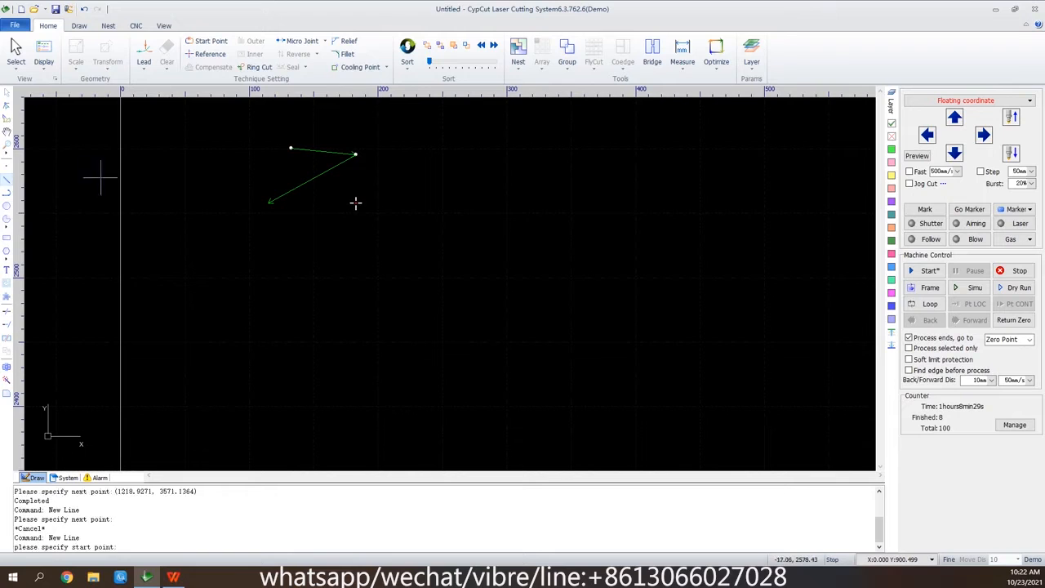
left_click(269, 200)
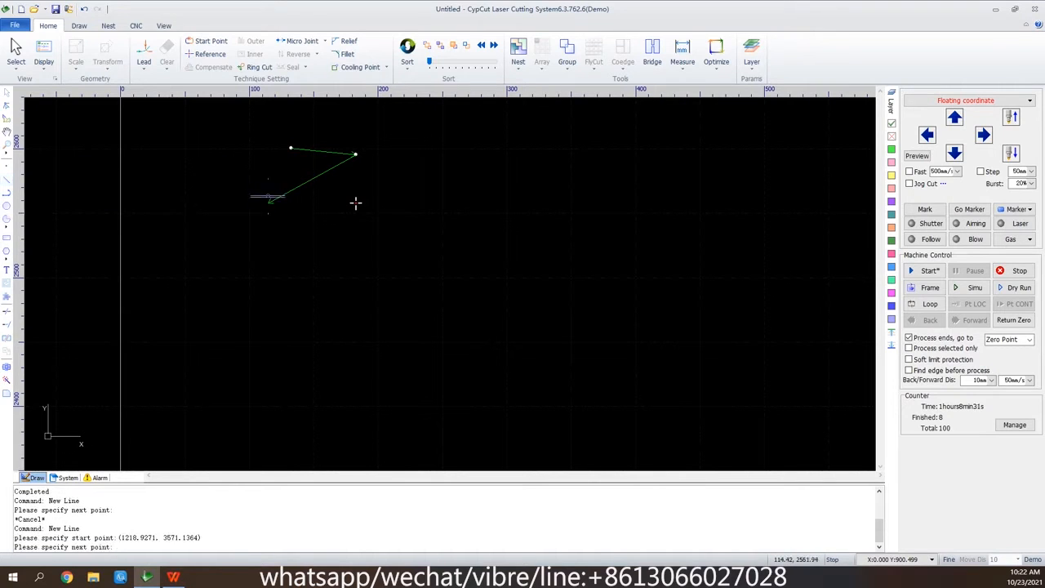
left_click(321, 132)
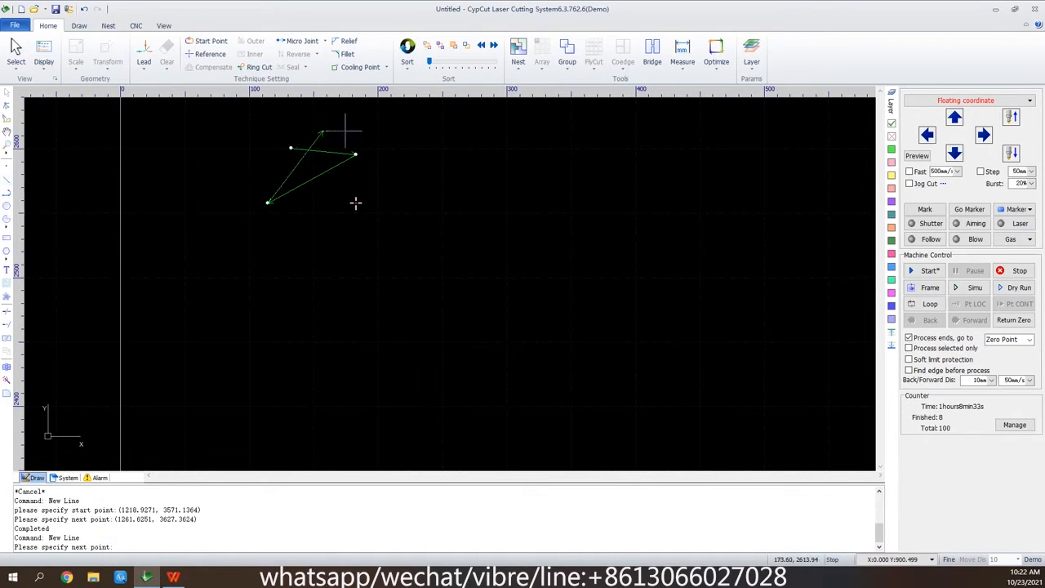
right_click(347, 134)
left_click(379, 139)
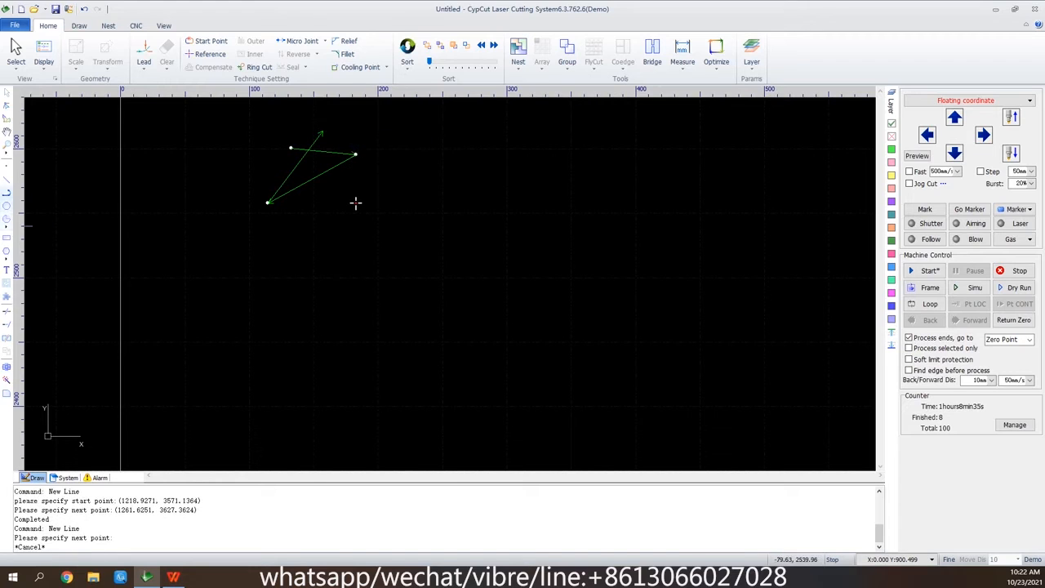
Draw an open triangular polyline with four vertices beside the lines, about 228 mm in total length.
left_click(6, 194)
left_click(426, 144)
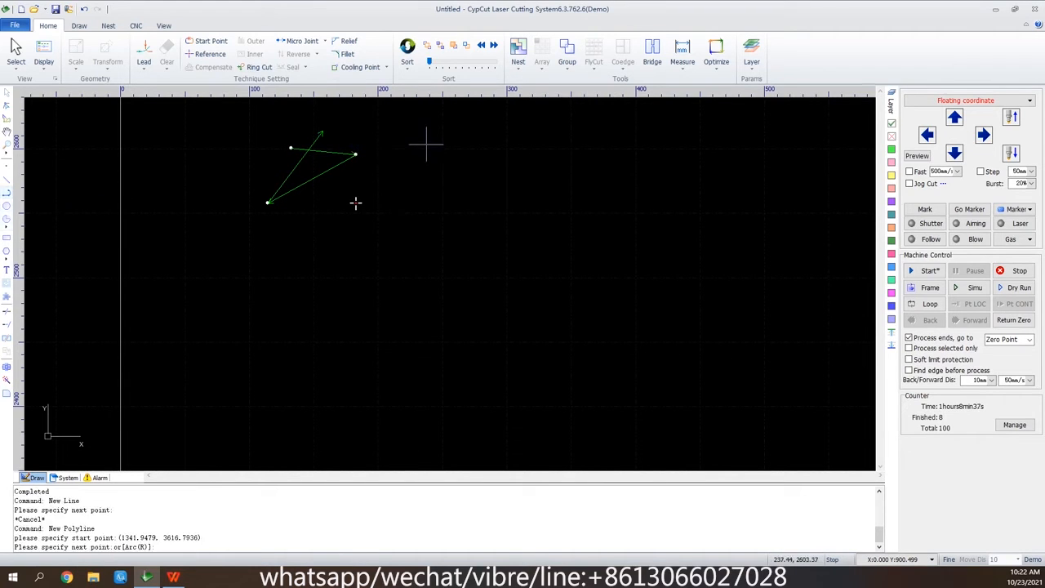
left_click(528, 145)
left_click(481, 233)
left_click(439, 155)
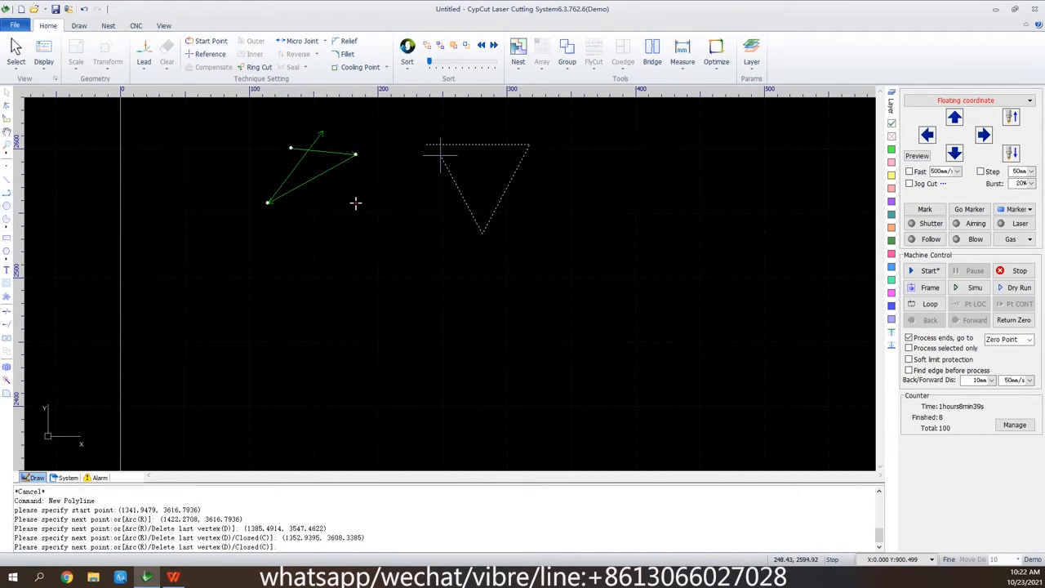
right_click(439, 155)
left_click(482, 173)
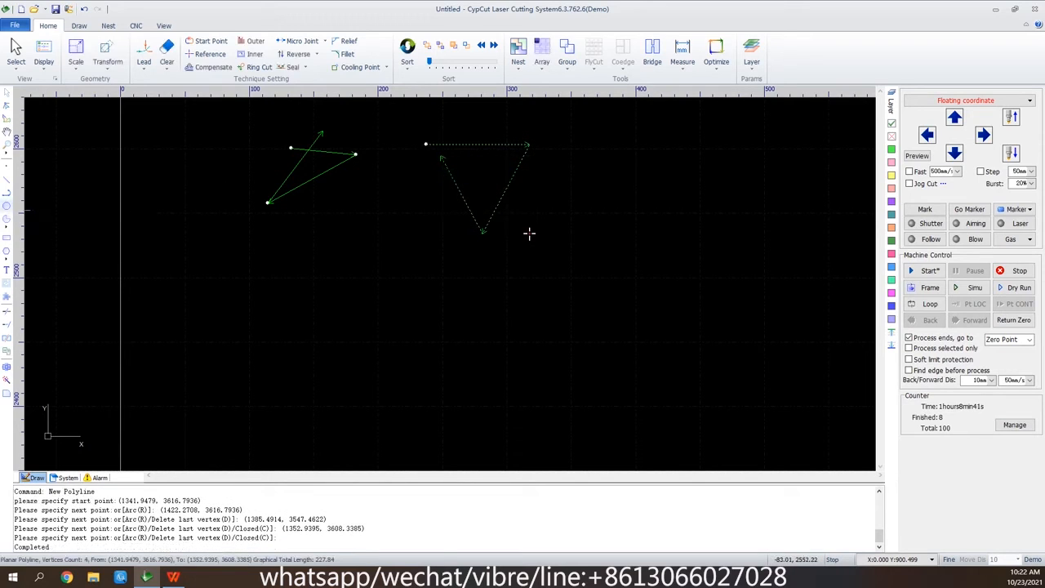
Draw a circle with a radius of about 42 mm beside the triangular polyline.
left_click(6, 206)
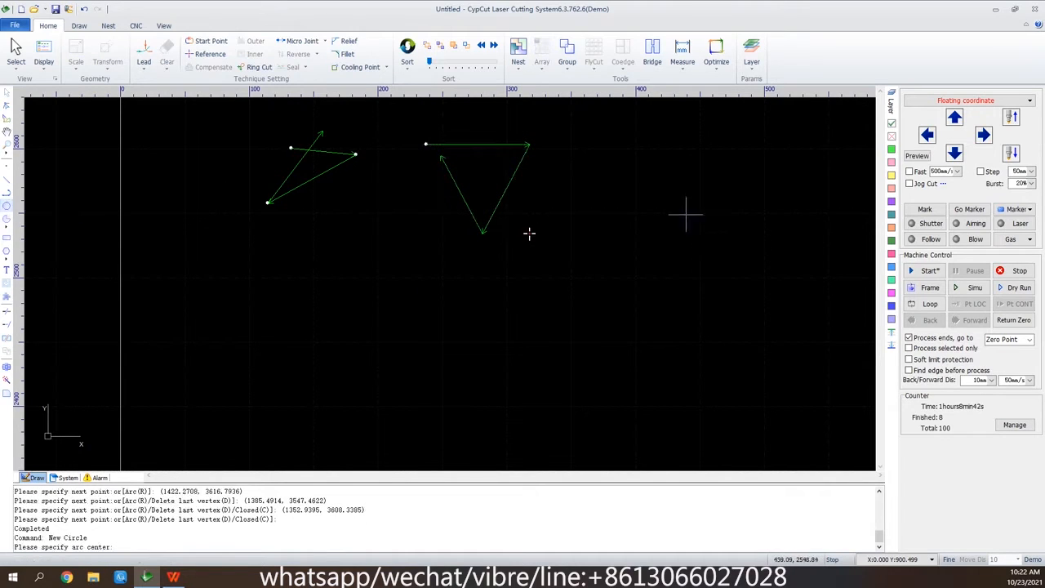
left_click(620, 163)
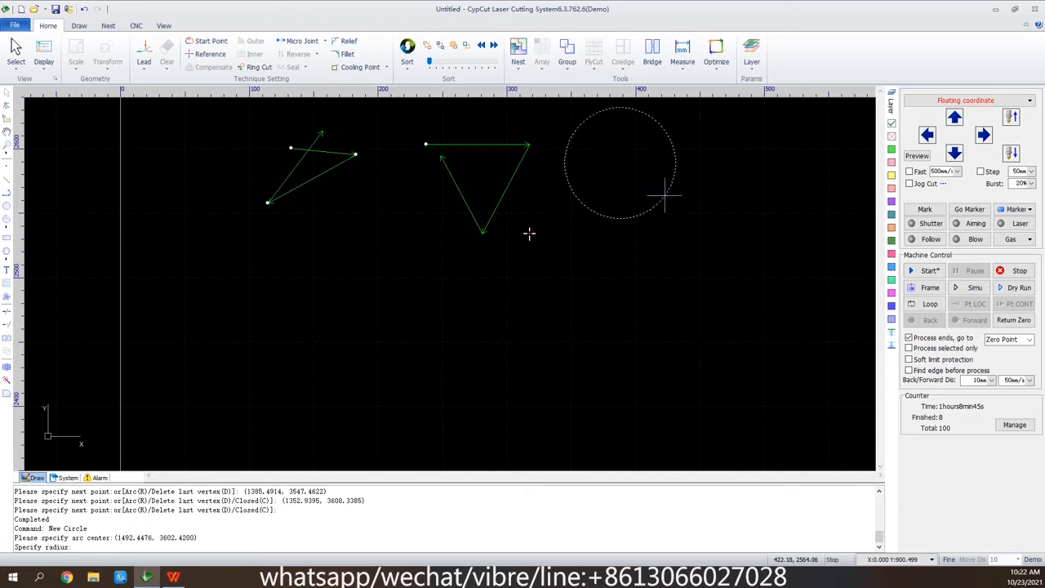
left_click(664, 193)
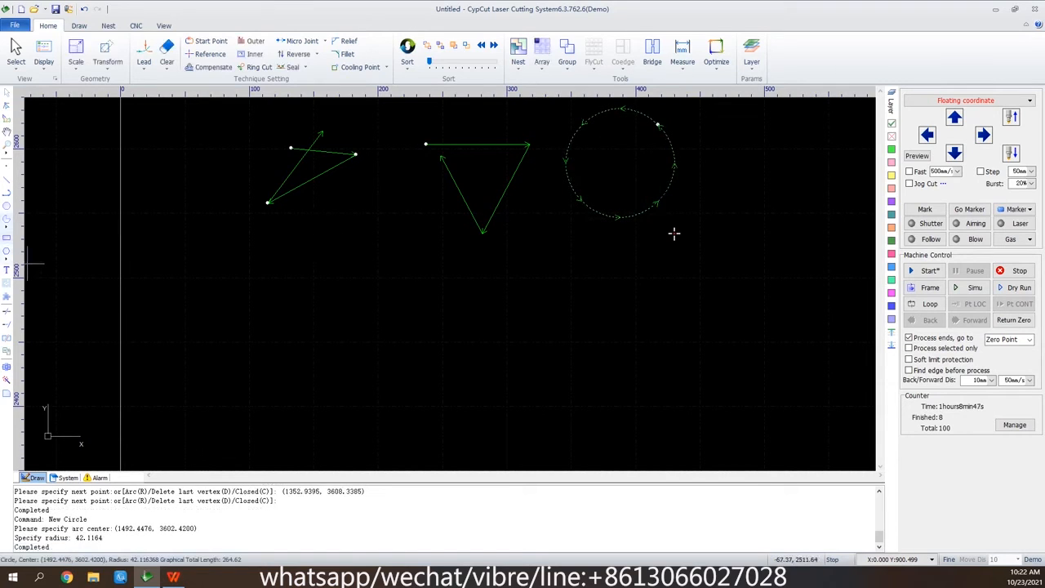
Draw a rectangle about 81 mm wide and 48 mm high beside the circle.
left_click(6, 237)
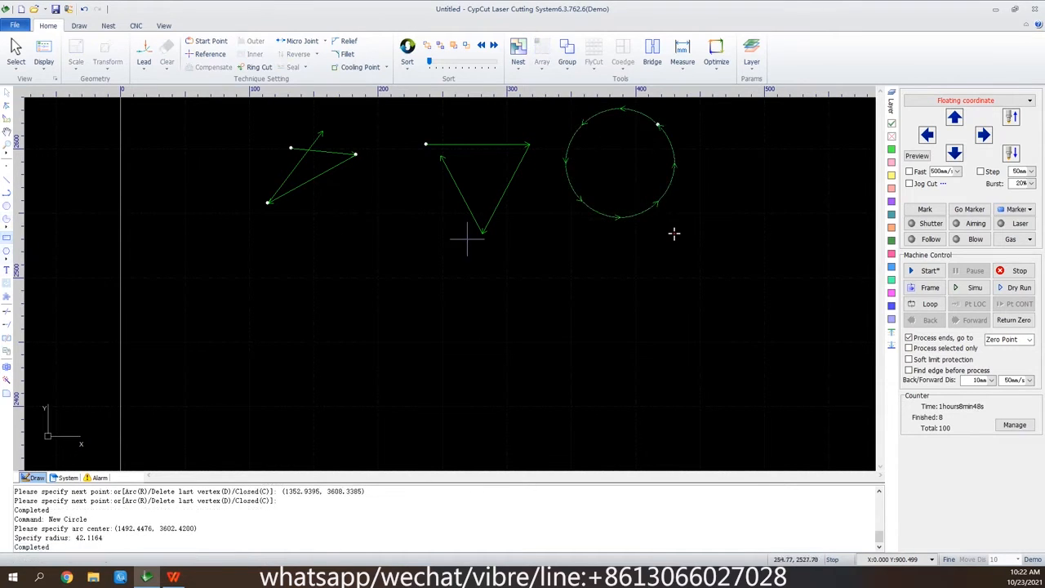
left_click(753, 159)
left_click(856, 221)
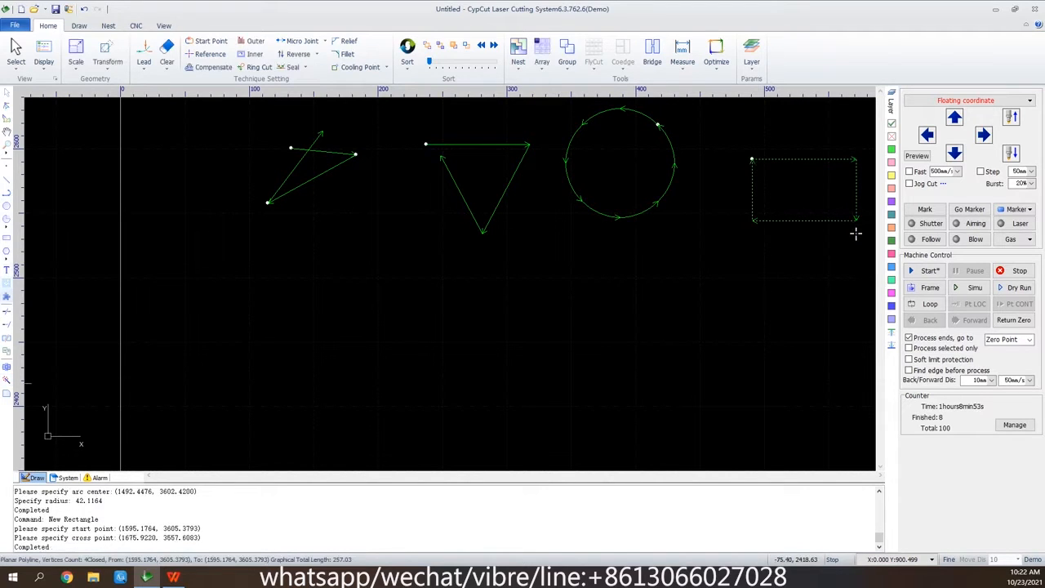
Create a Rectangle of Corner Open standard shape, 400 wide and 250 high with 40 by 40 corner openings, and place it below the other shapes.
left_click(7, 295)
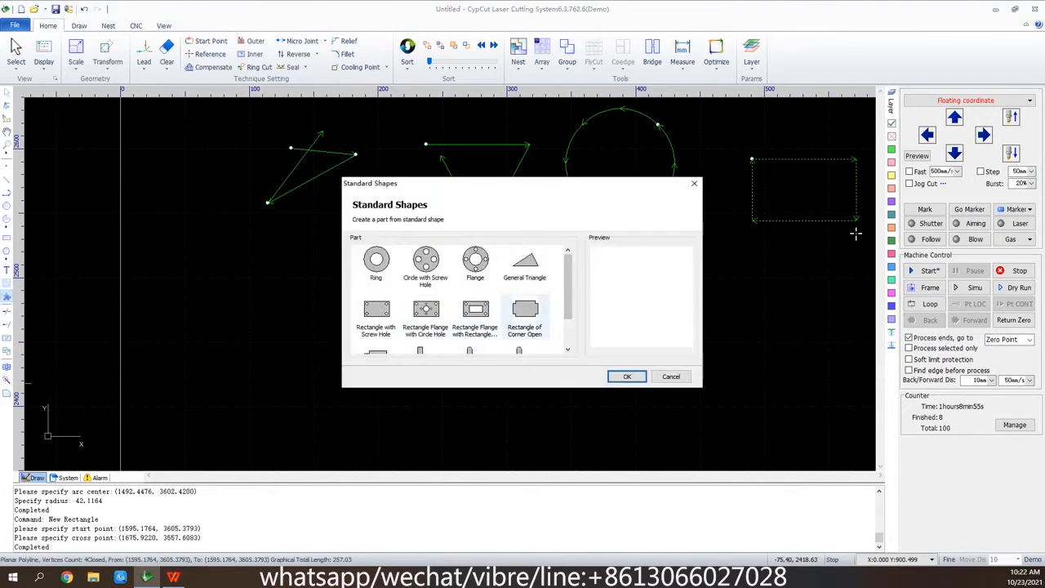
left_click(525, 314)
left_click(627, 377)
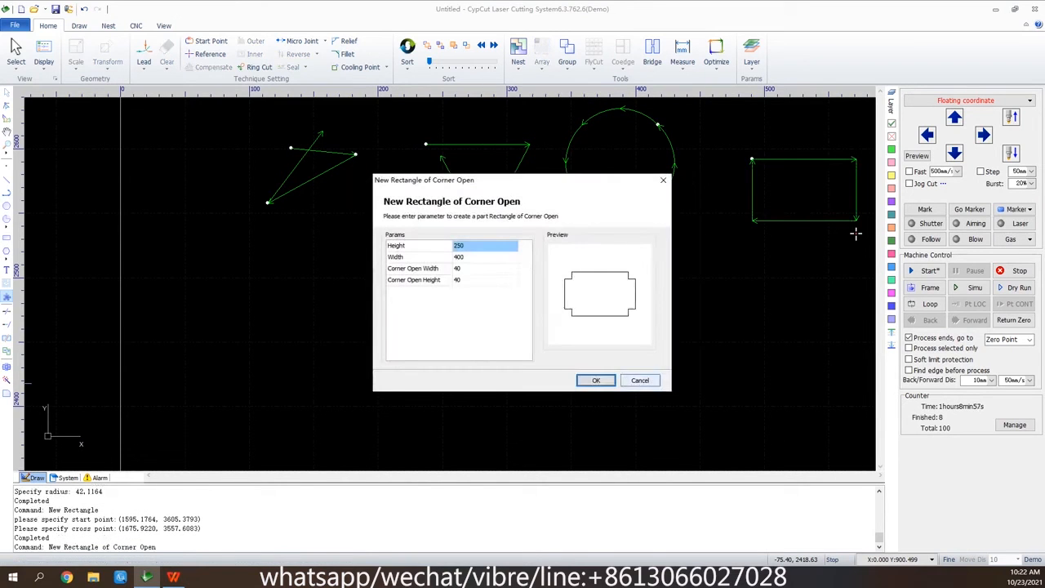
key("Return")
scroll(612, 299, "down", 2)
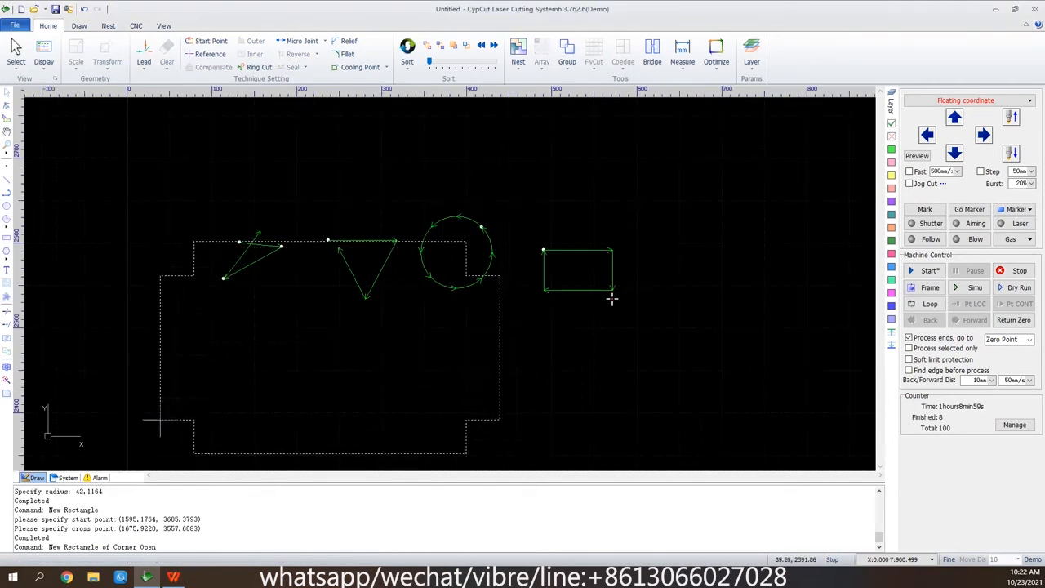
scroll(412, 221, "down", 2)
left_click(256, 411)
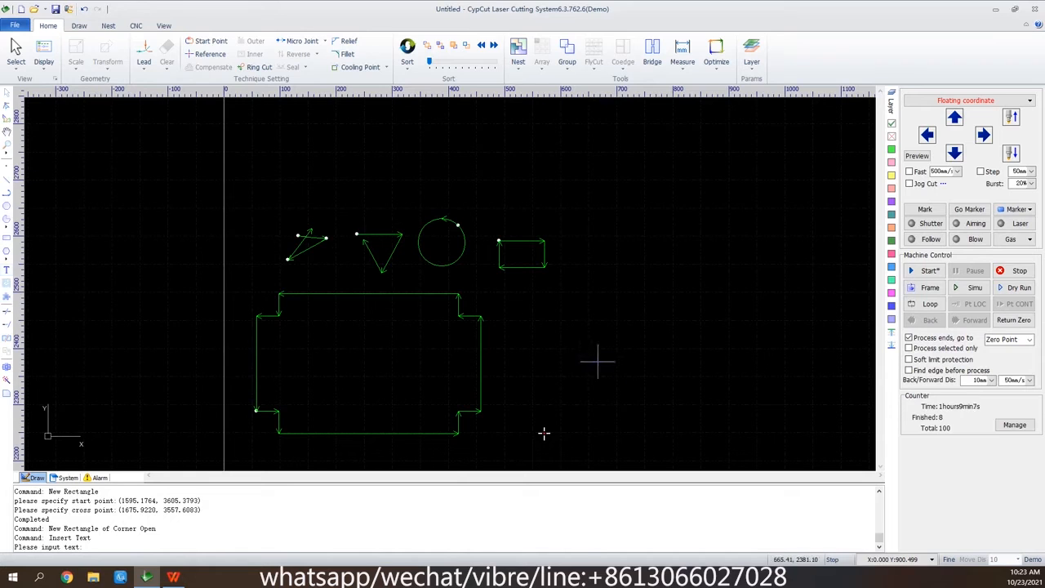
Insert a text object beside the corner-open rectangle and change its content to "Friendess".
key("Return")
left_click(562, 355)
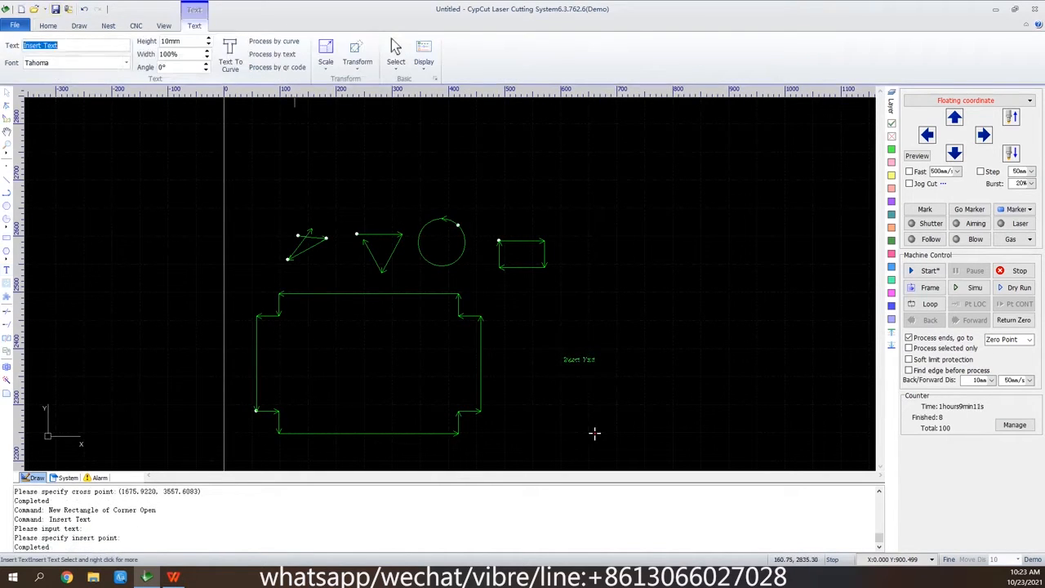
type("rien")
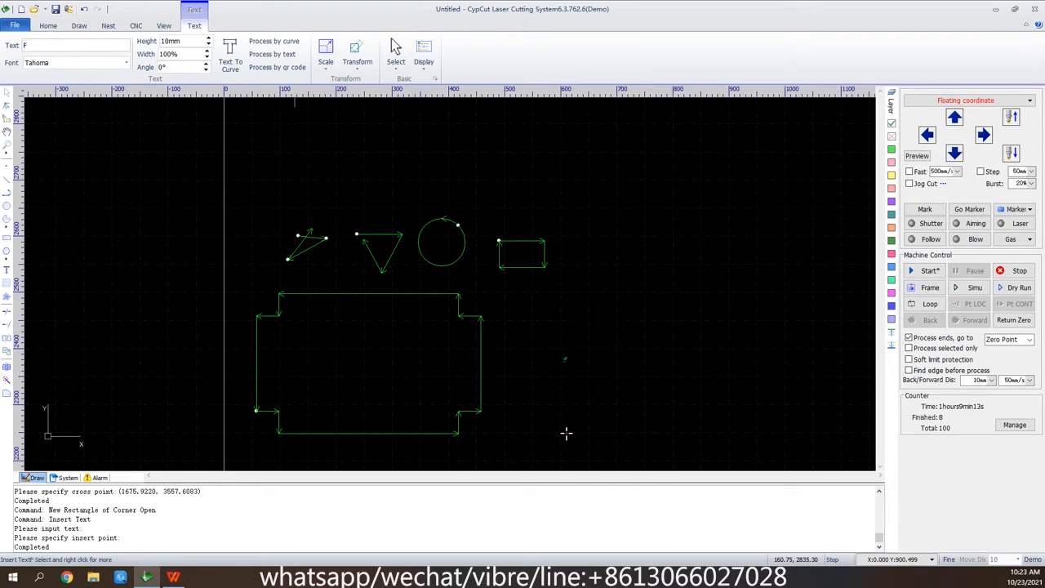
type("dess")
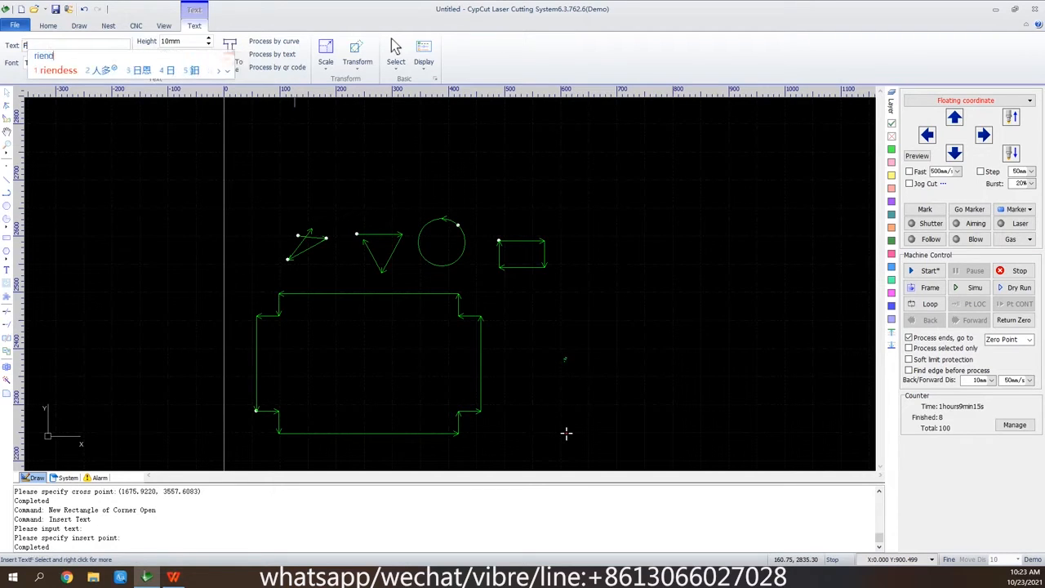
key("Return")
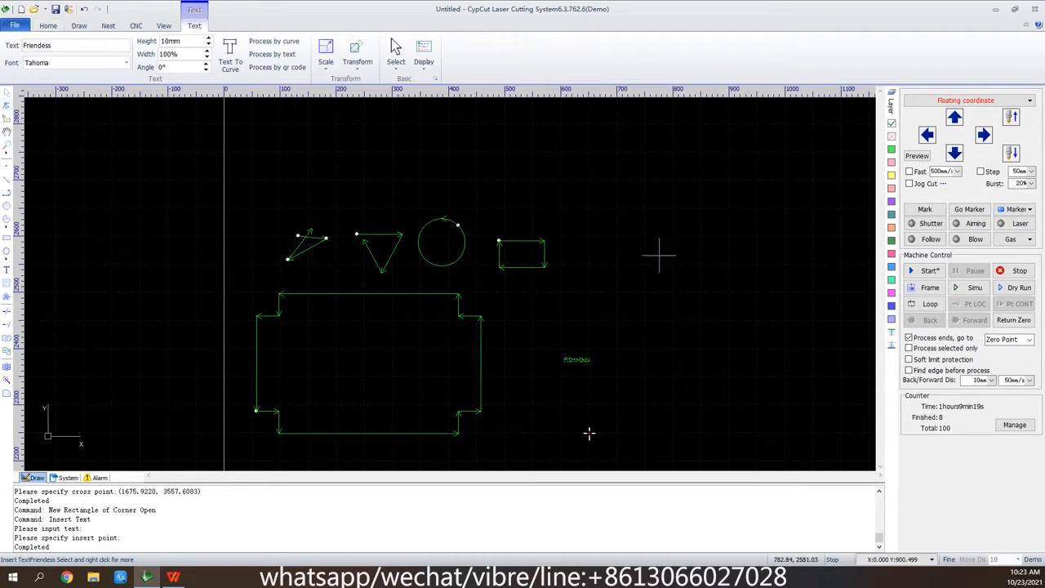
Scale the inserted text up 4 times.
scroll(578, 359, "up", 2)
scroll(577, 359, "up", 2)
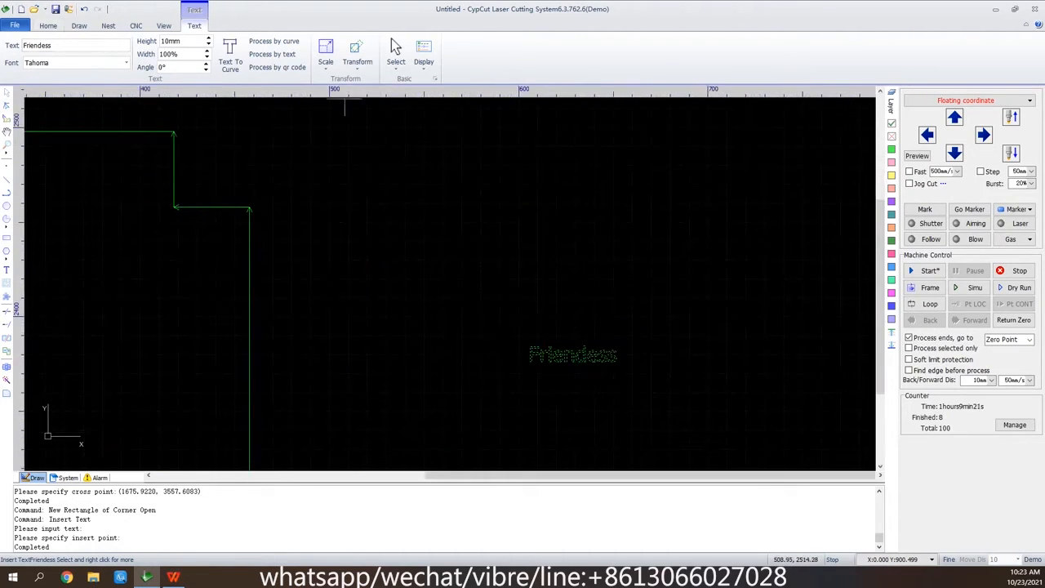
left_click(326, 63)
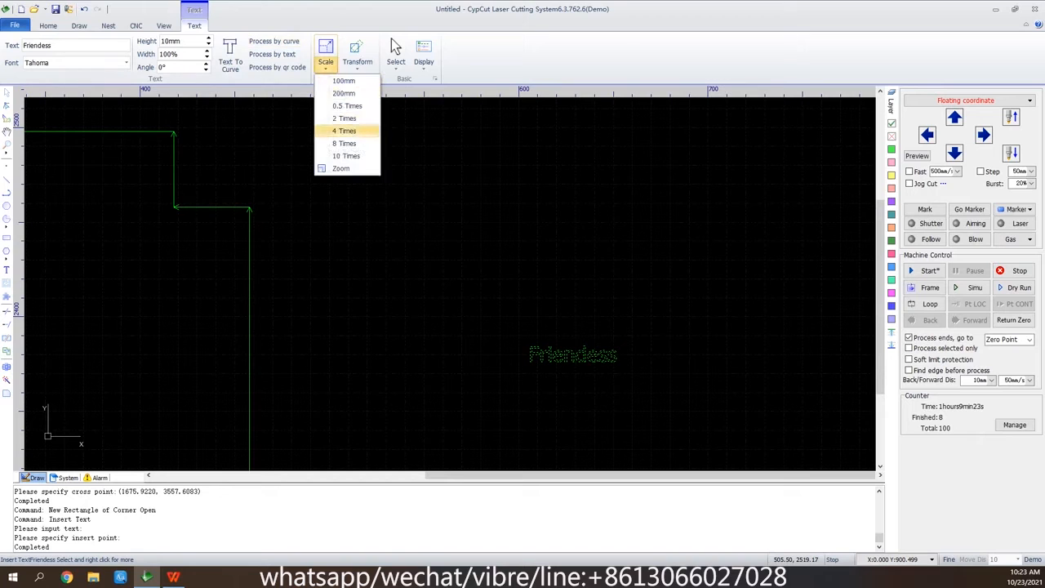
left_click(344, 131)
scroll(377, 225, "down", 2)
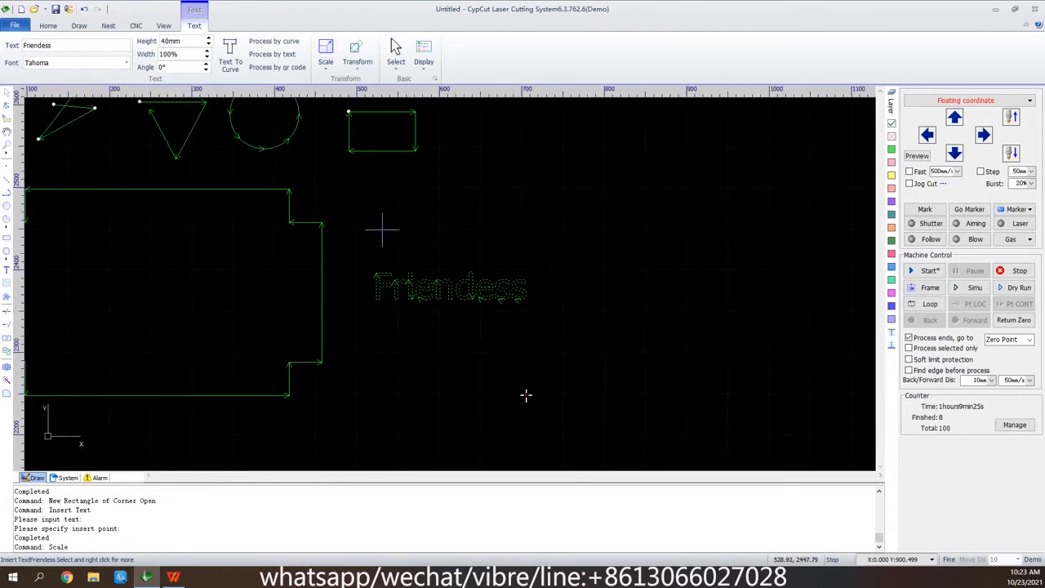
scroll(653, 326, "down", 1)
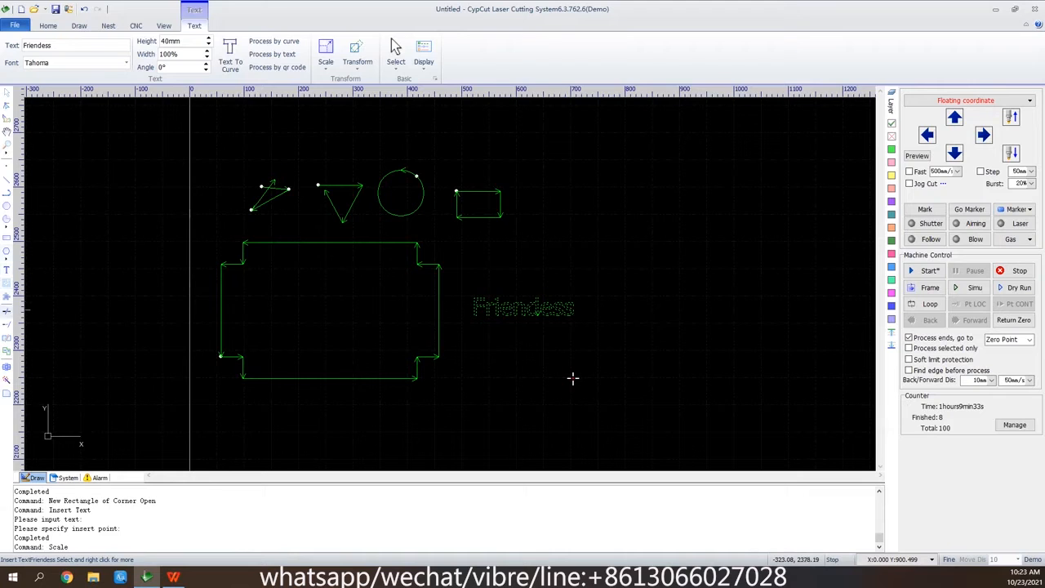
Trim both overhanging ends where the first shape's lines cross, and extend the triangular polyline's open end to its top edge.
left_click(6, 309)
scroll(277, 186, "up", 3)
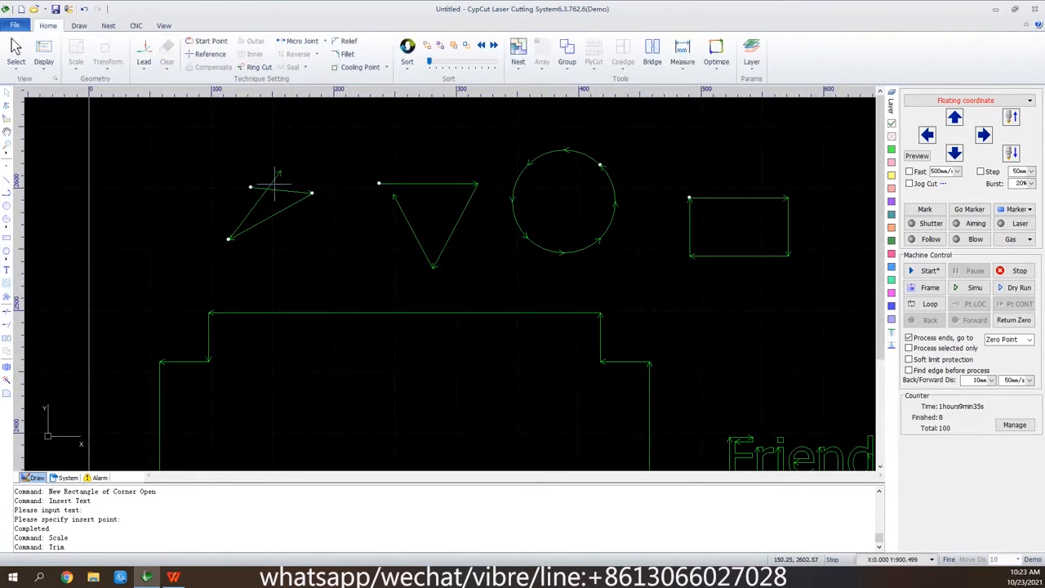
left_click(260, 188)
left_click(6, 324)
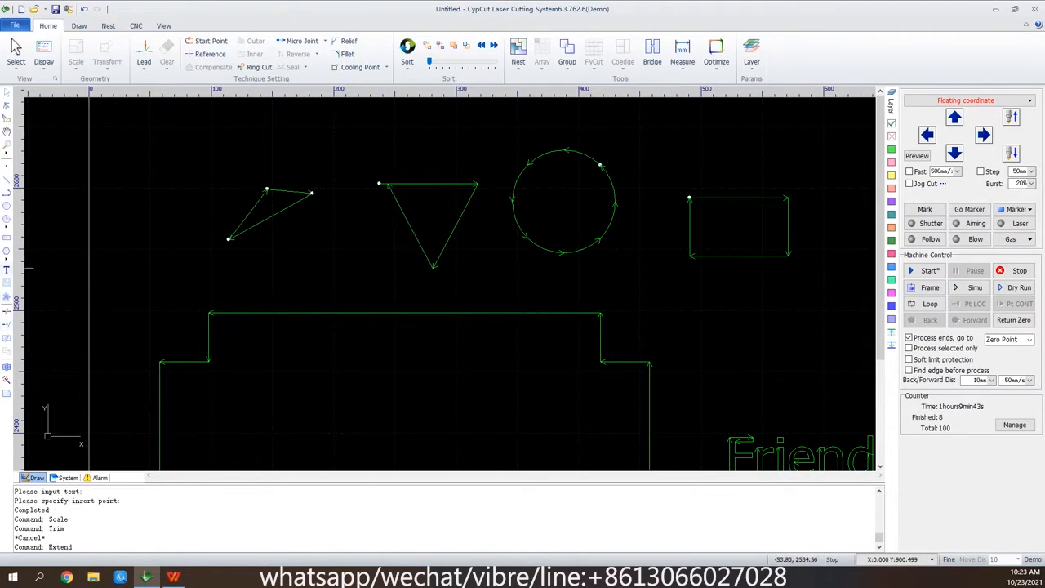
Draw a larger circle with a radius of about 65 mm around the existing circle, with its centre slightly offset.
left_click(6, 206)
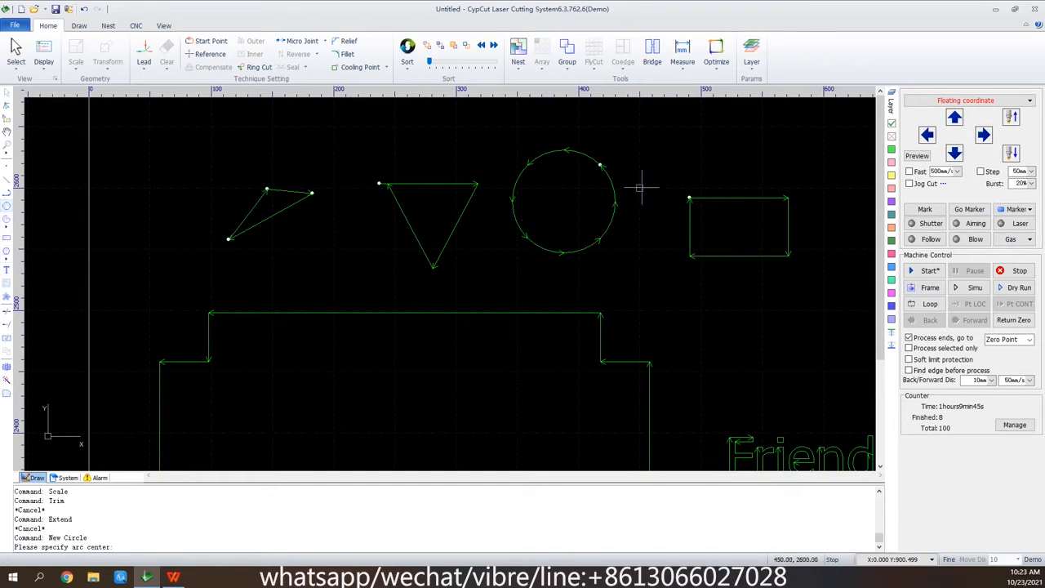
left_click(577, 214)
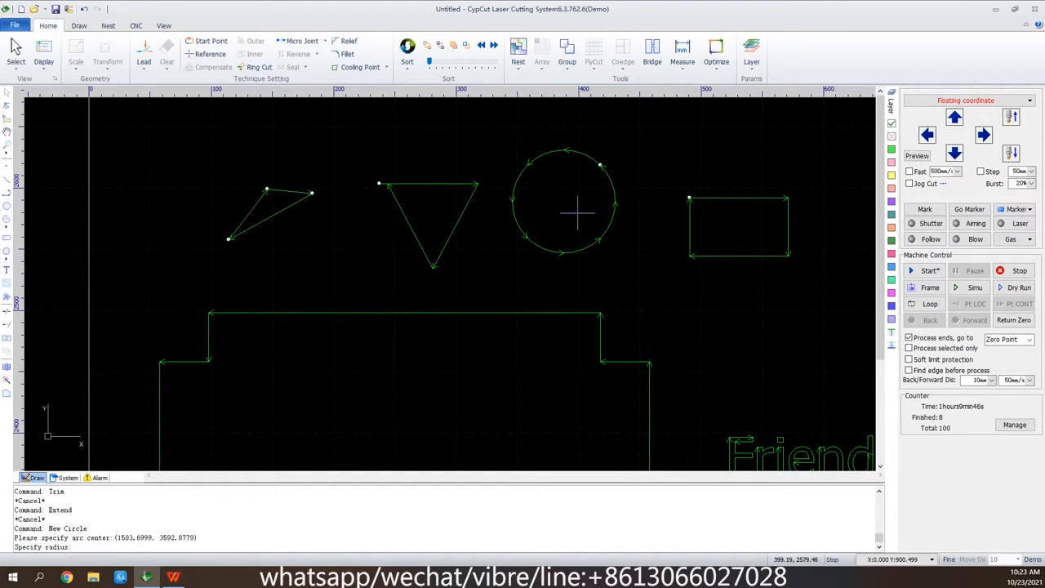
left_click(557, 132)
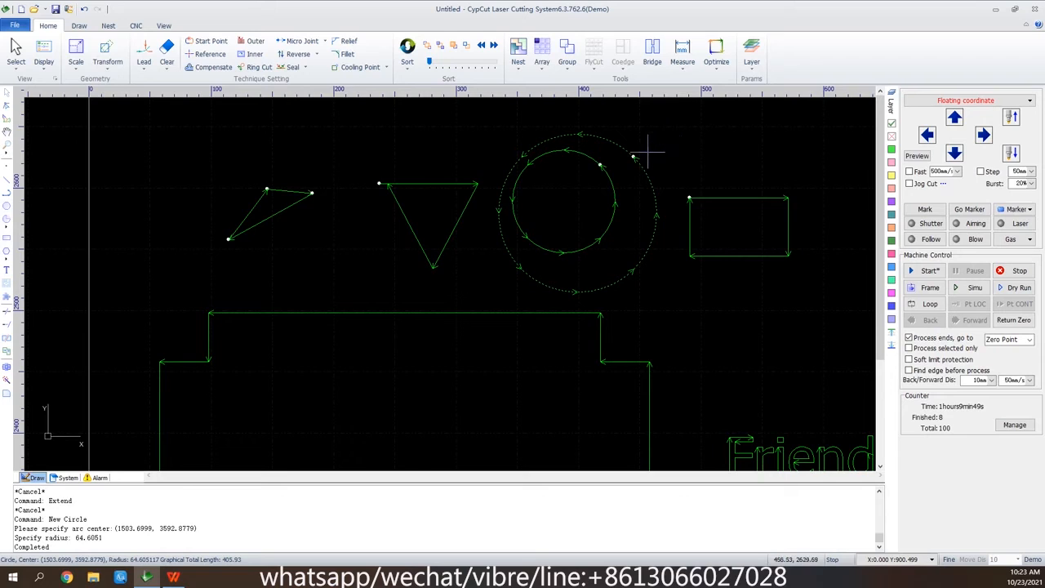
Align the two circles on a common centre so that they are concentric.
left_click_drag(645, 132, 551, 208)
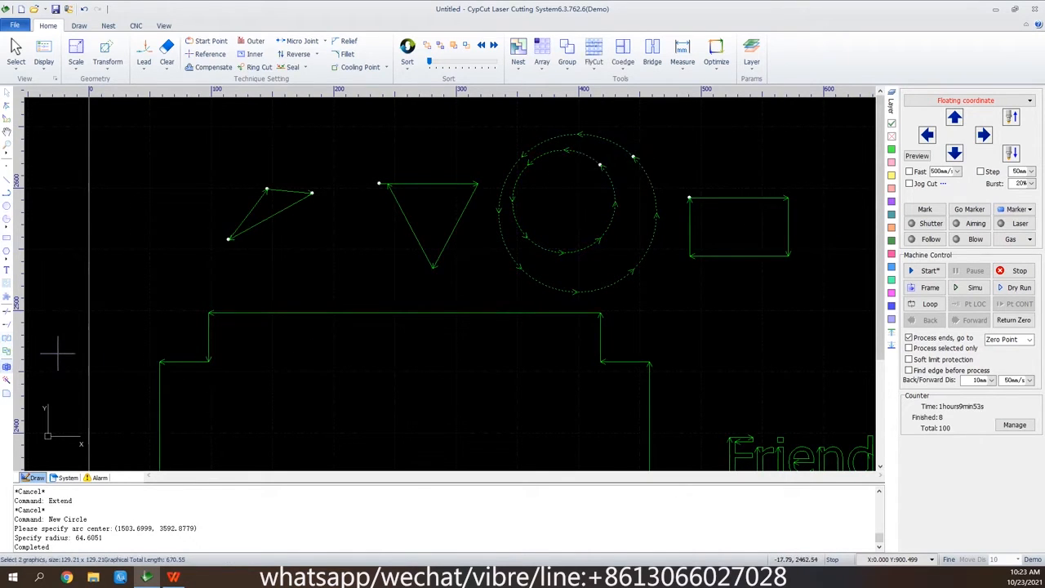
left_click(6, 367)
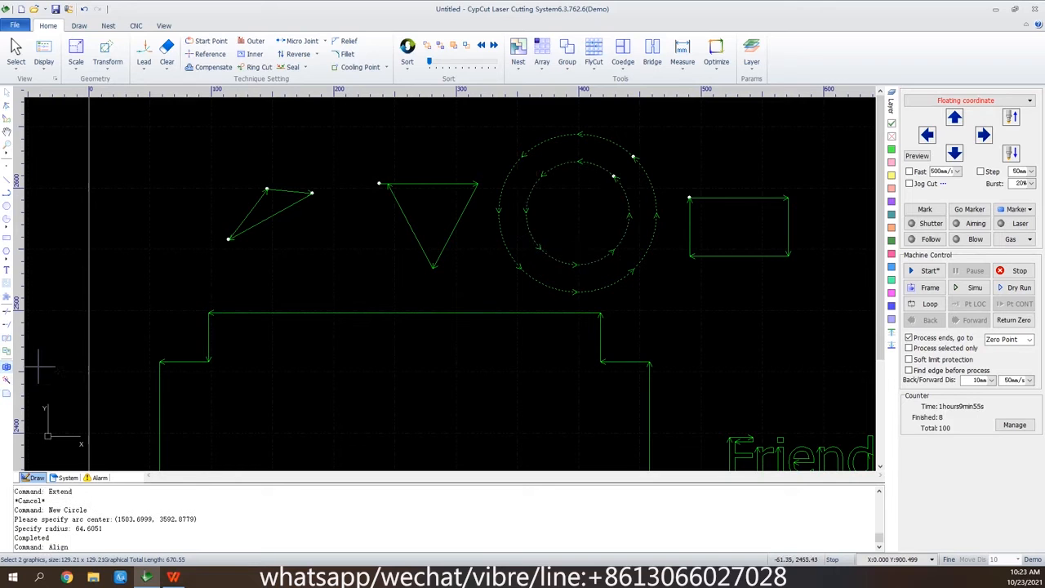
Explode the corner-open rectangle into separate lines.
scroll(661, 168, "down", 3)
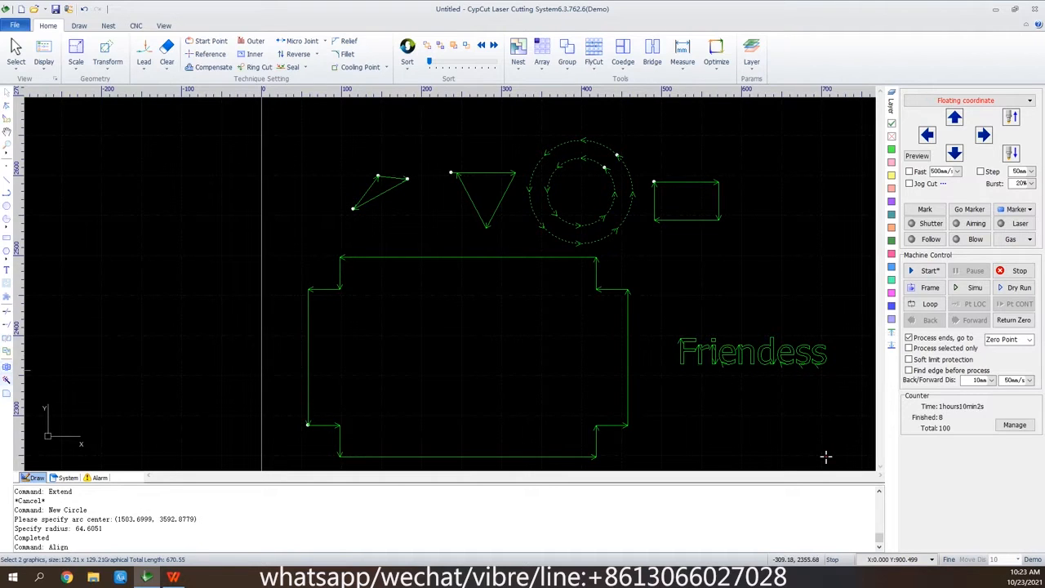
left_click_drag(645, 277, 575, 321)
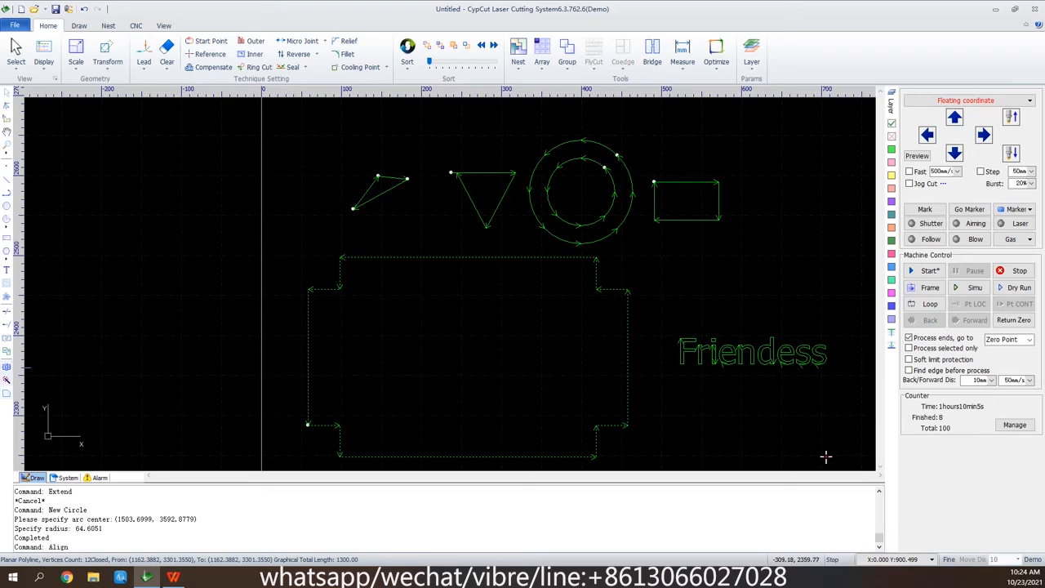
left_click(7, 380)
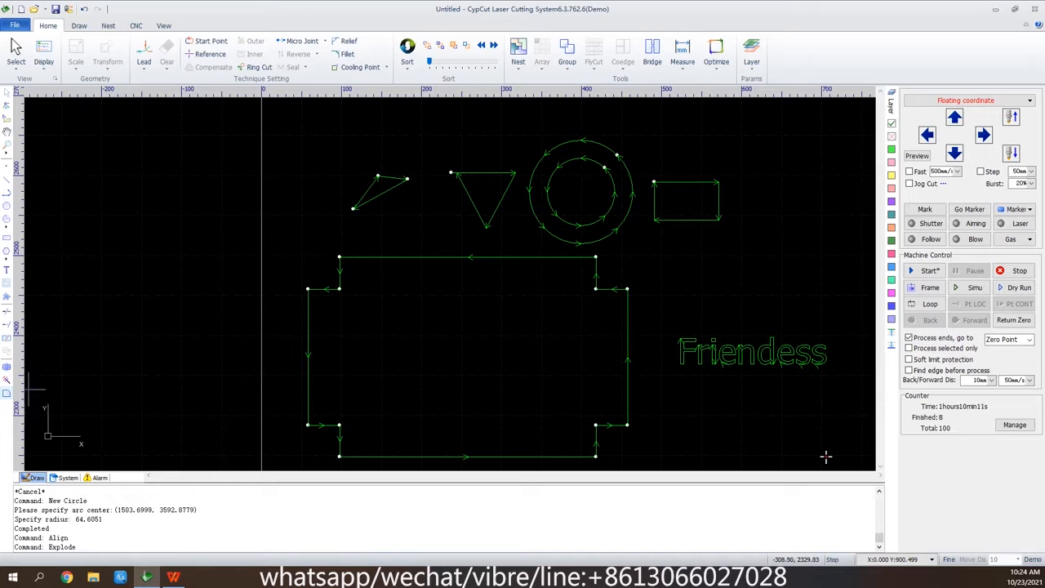
Fillet all corners of the small rectangle beside the circles with the default radius and check the rounded corners.
left_click_drag(732, 173, 700, 201)
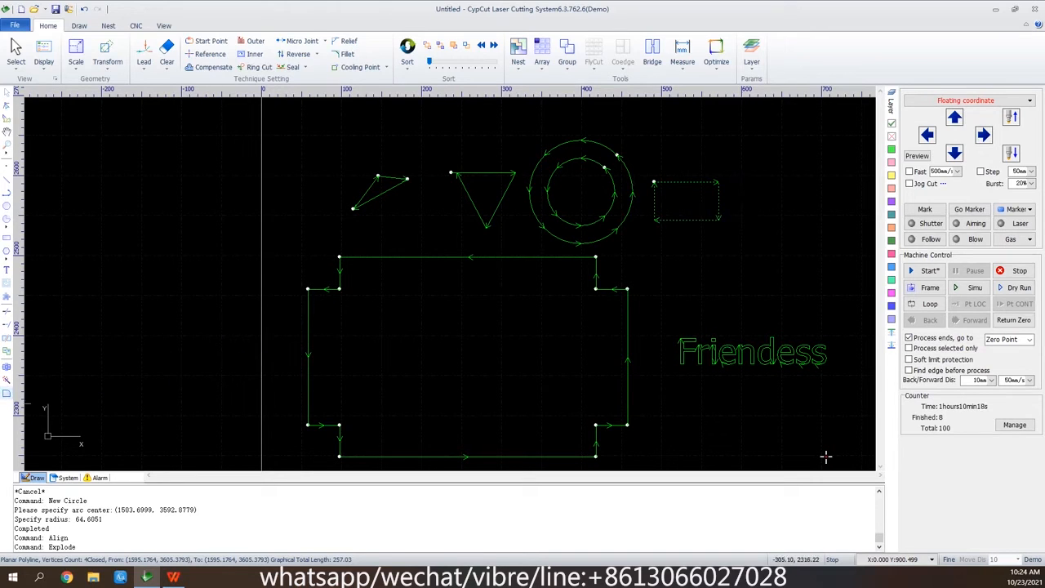
left_click(7, 394)
key("Return")
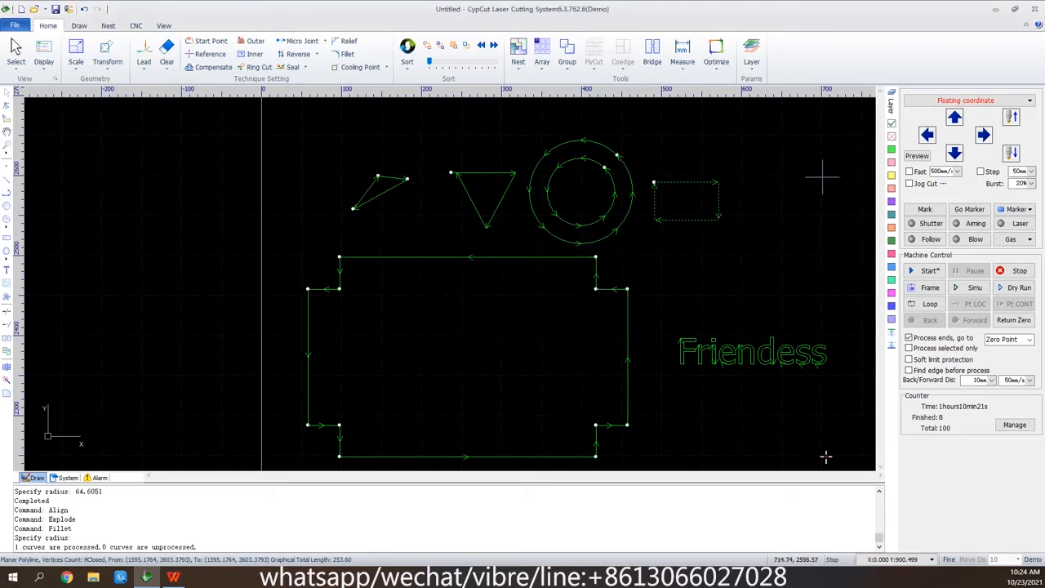
scroll(727, 200, "up", 4)
scroll(693, 261, "up", 1)
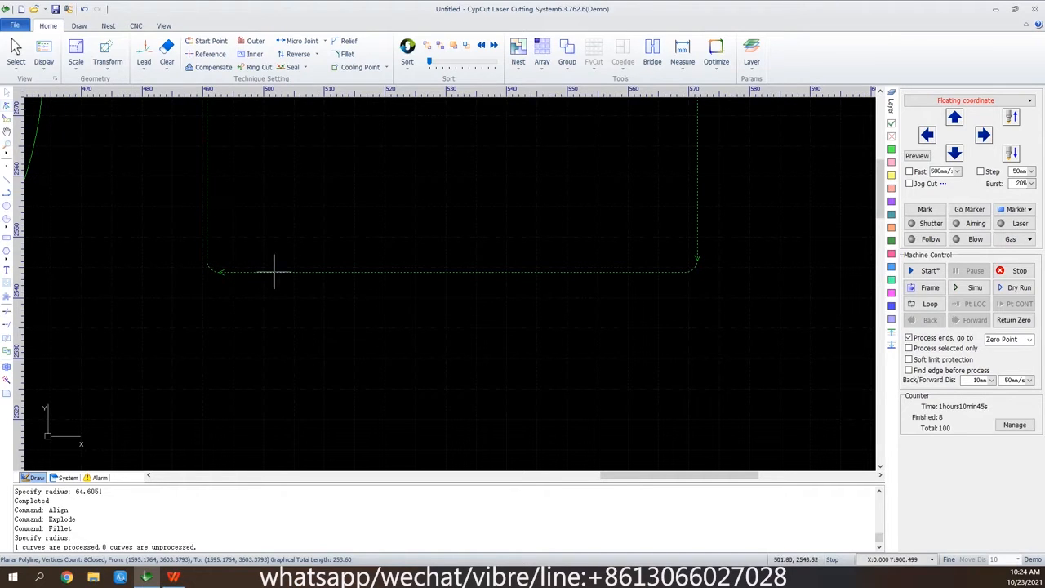
Draw an open four-segment polyline below the small rectangle, about 12 mm wide and 7.5 mm high, tapering downward.
scroll(374, 444, "down", 2)
scroll(380, 415, "up", 4)
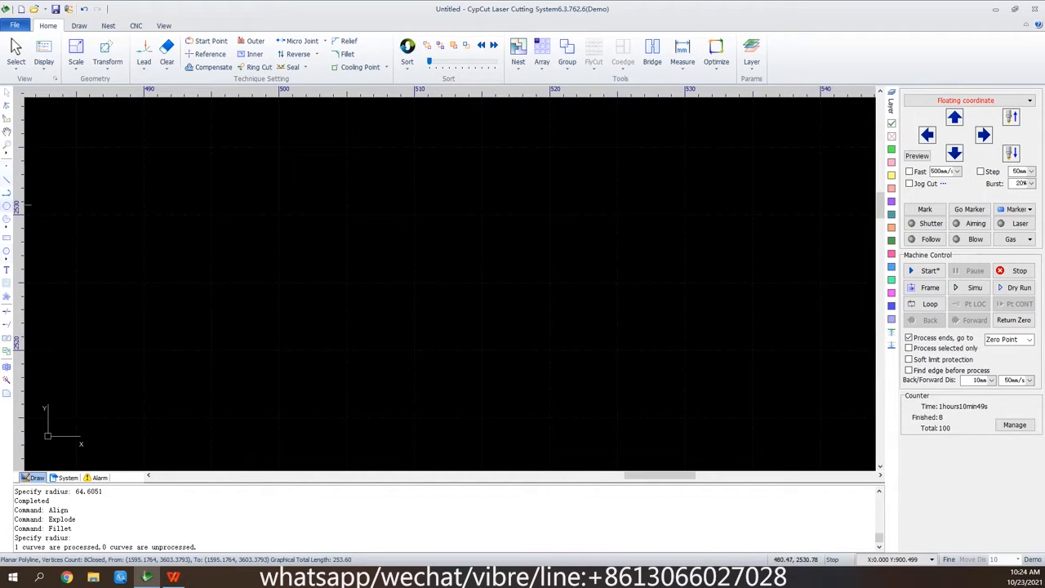
left_click(6, 192)
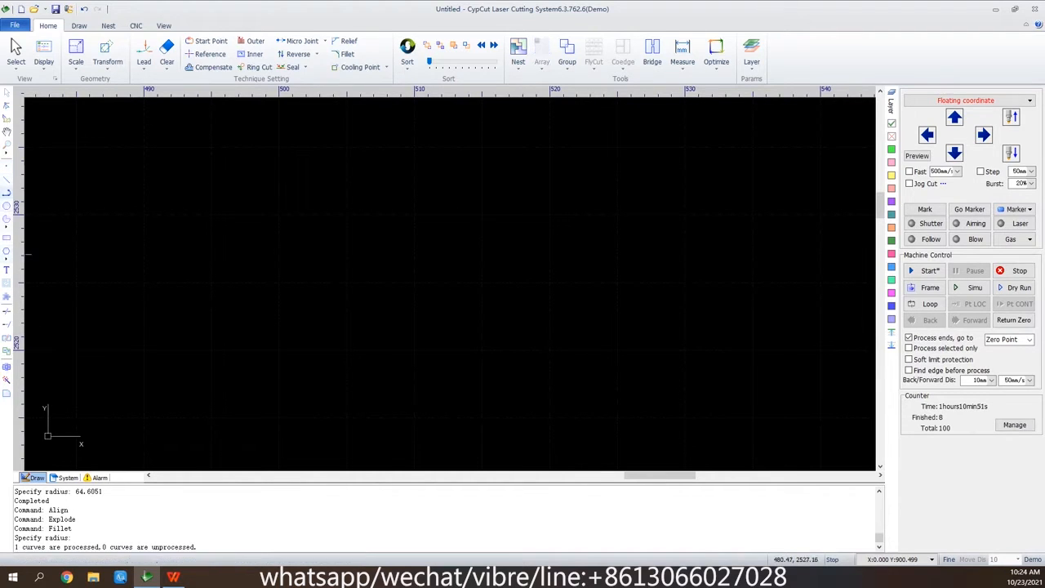
left_click(237, 165)
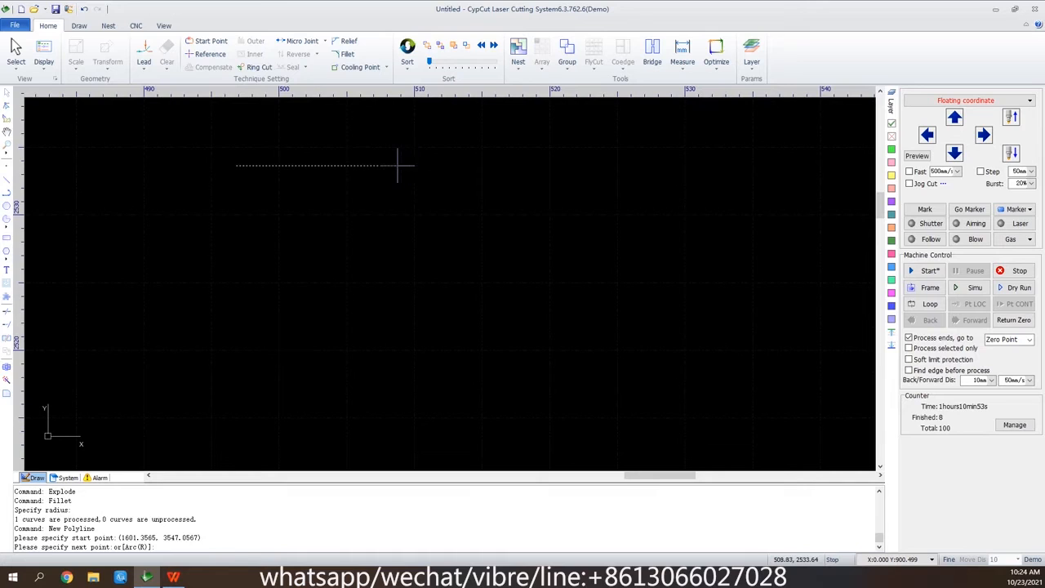
left_click(398, 166)
left_click(389, 266)
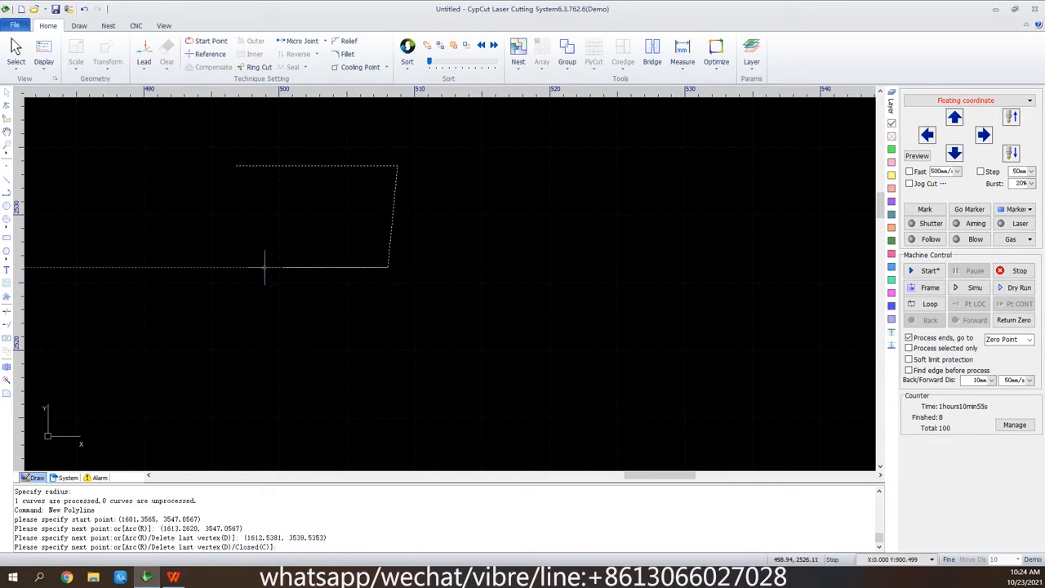
left_click(262, 266)
left_click(254, 186)
right_click(255, 186)
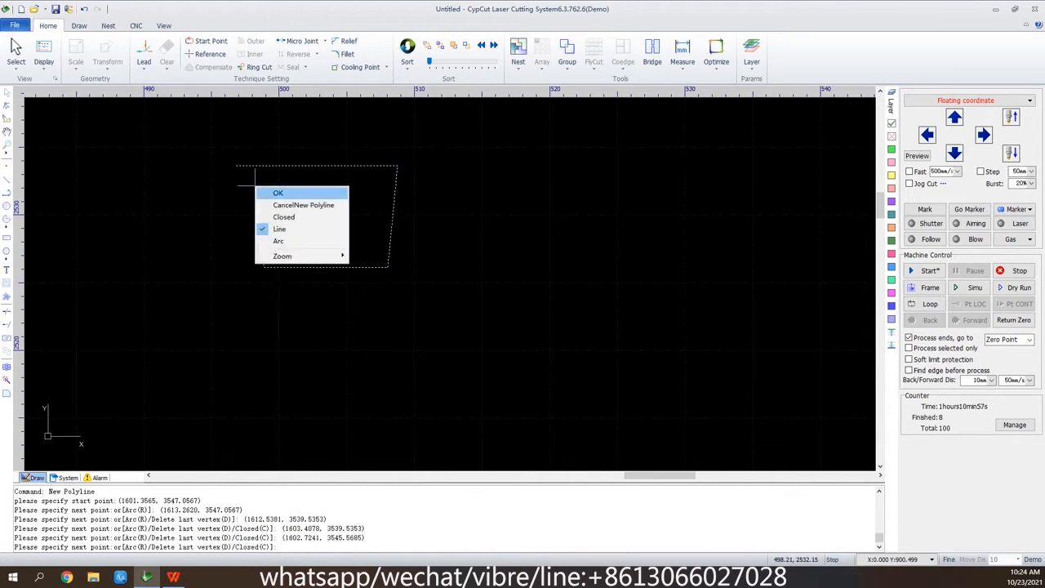
left_click(278, 193)
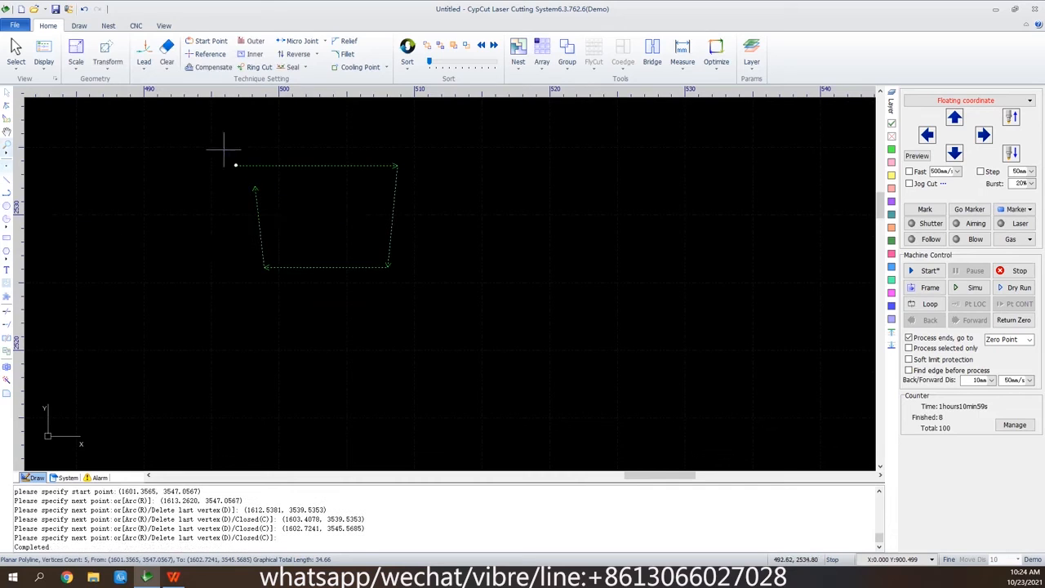
Edit the new polyline's nodes, moving its open end node onto the start node to close the shape.
left_click(325, 165)
left_click(7, 106)
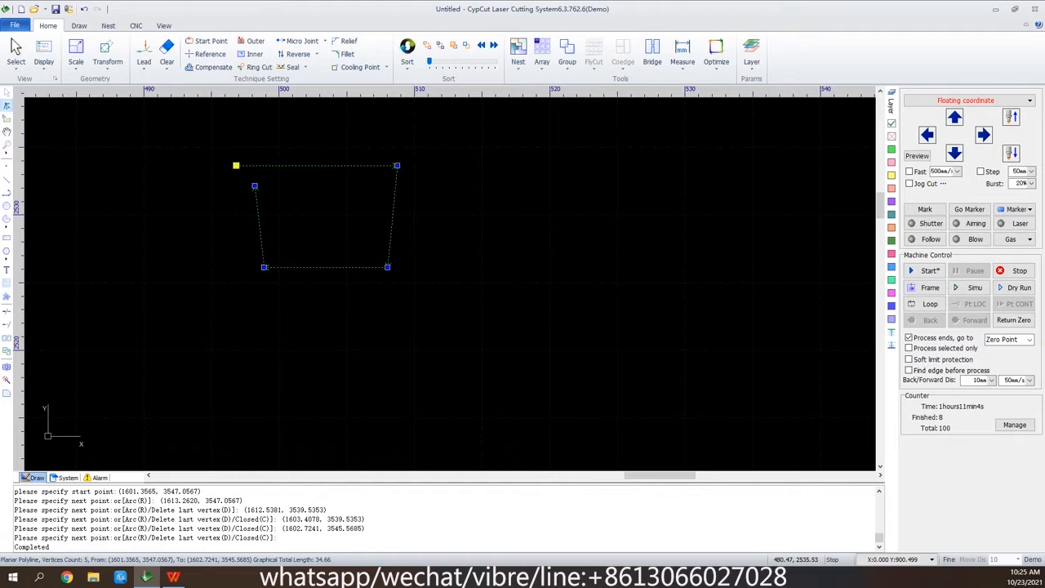
left_click(255, 187)
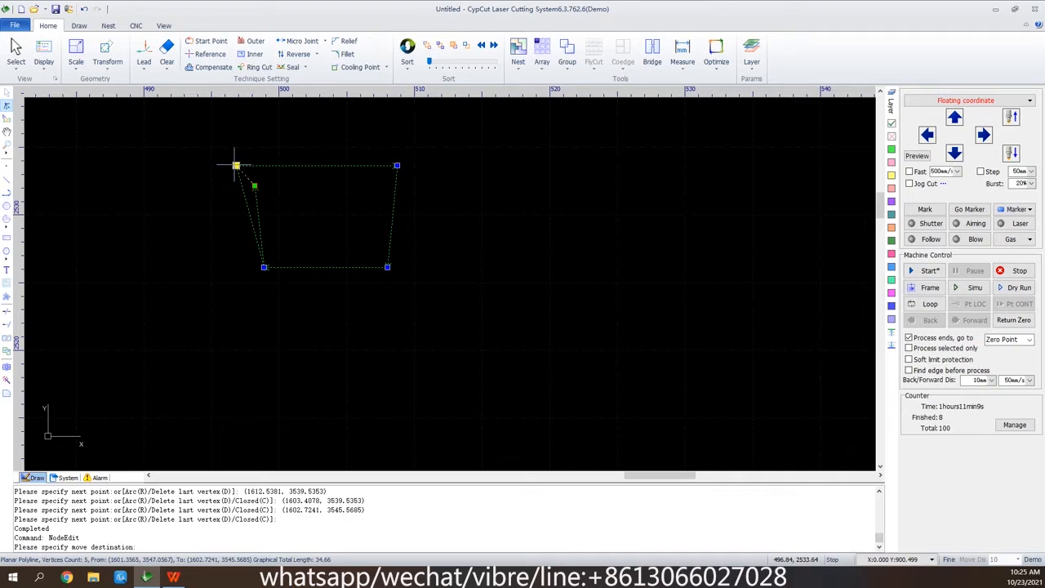
left_click(236, 166)
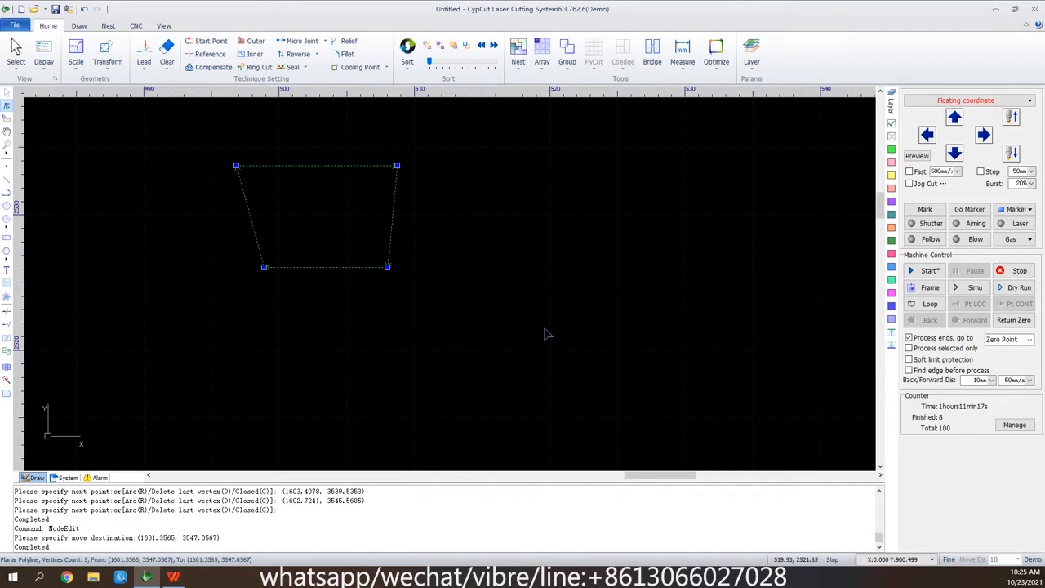
Manually sort the cutting order from the first triangle's lower line through the inverted triangle, outer and inner circles, small rectangle, upper notch line and text.
scroll(576, 332, "down", 6)
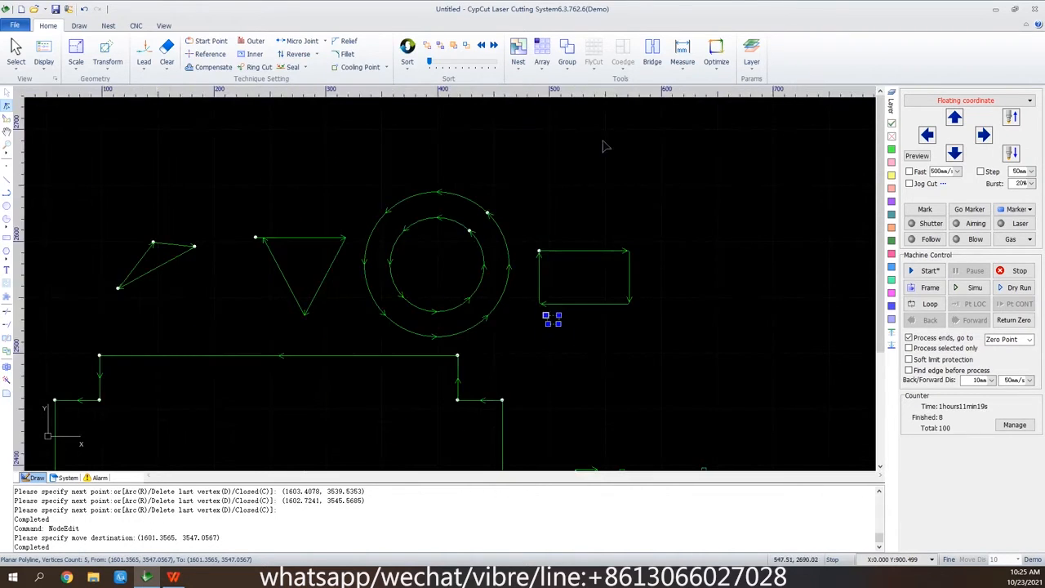
scroll(604, 147, "down", 2)
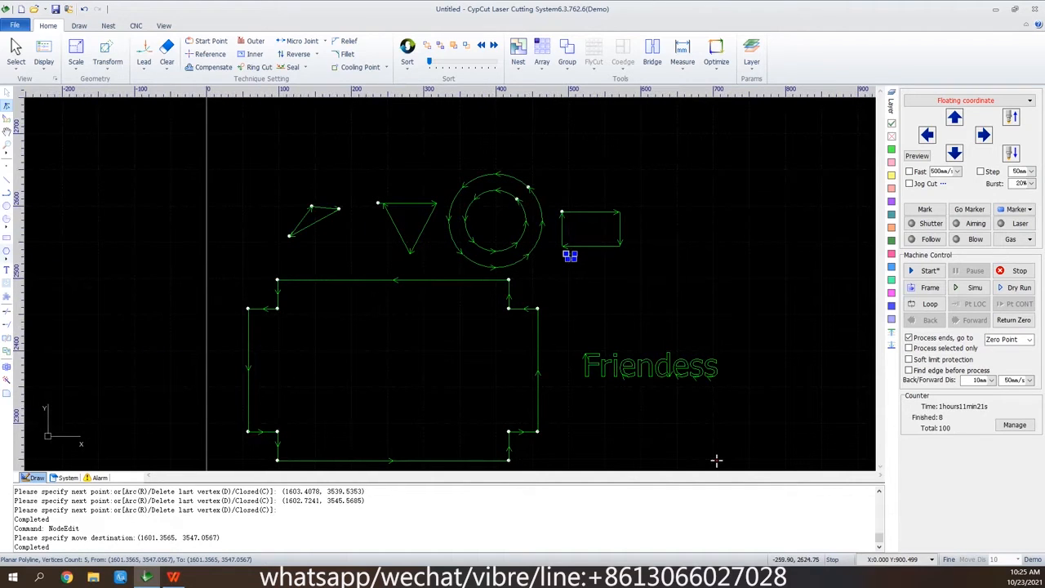
left_click(6, 130)
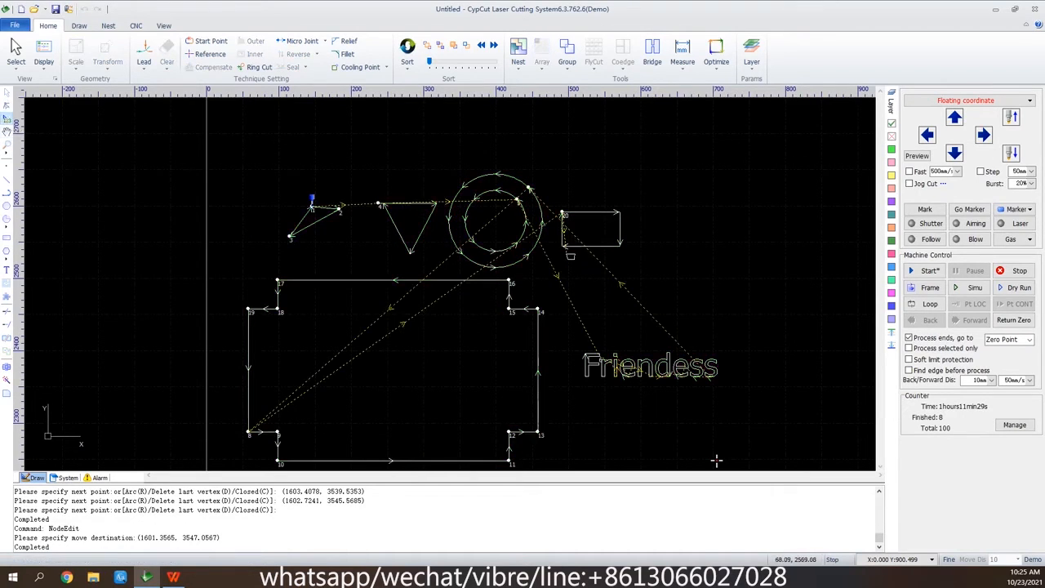
left_click(323, 223)
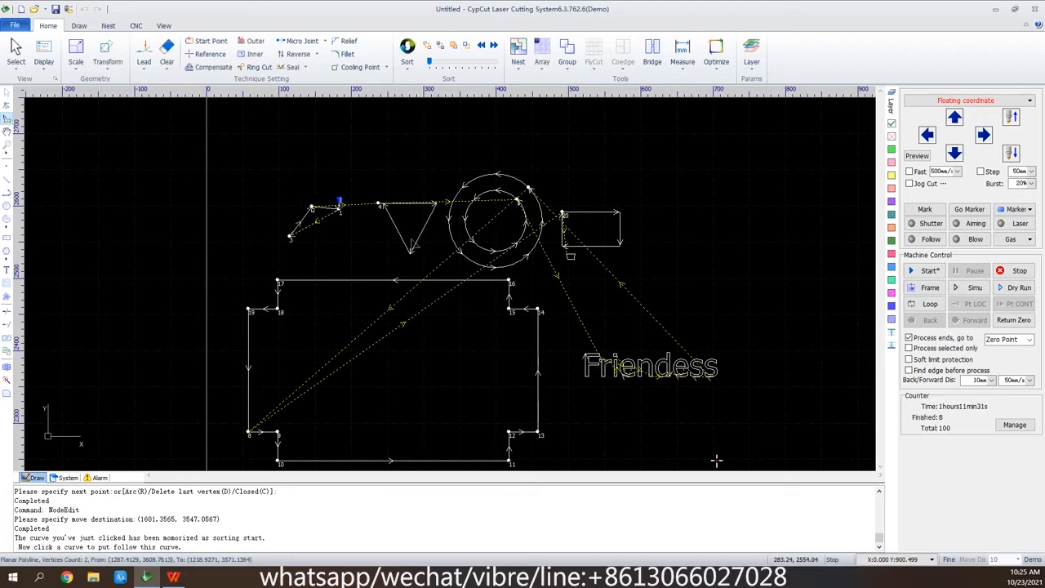
left_click(401, 238)
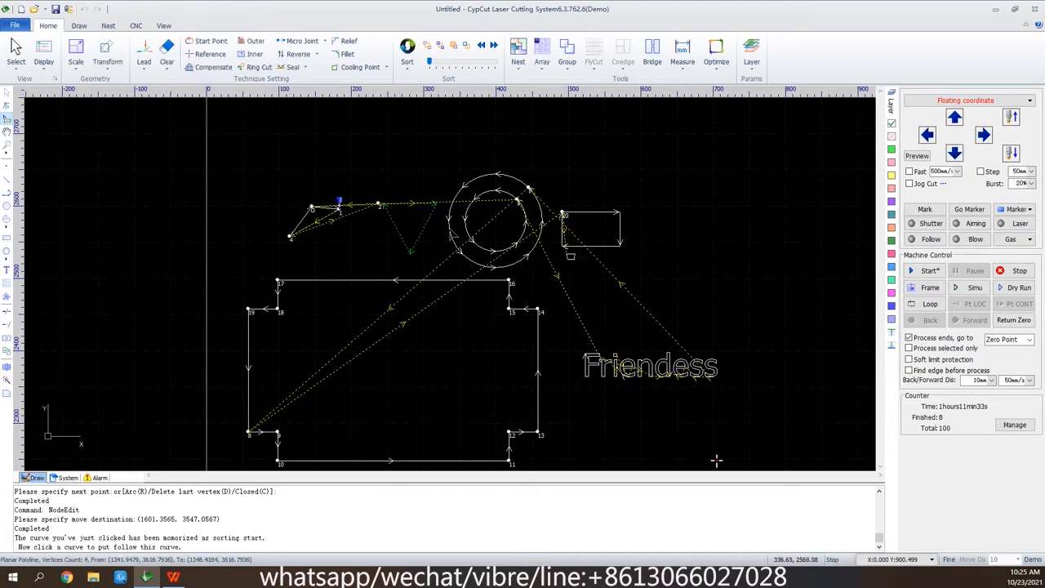
left_click(451, 221)
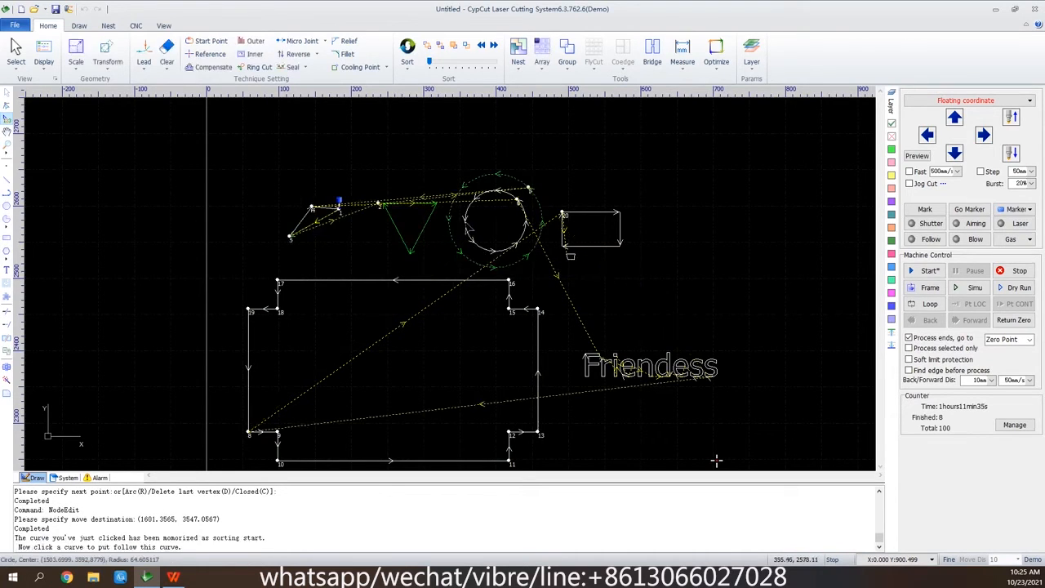
left_click(596, 245)
left_click(525, 310)
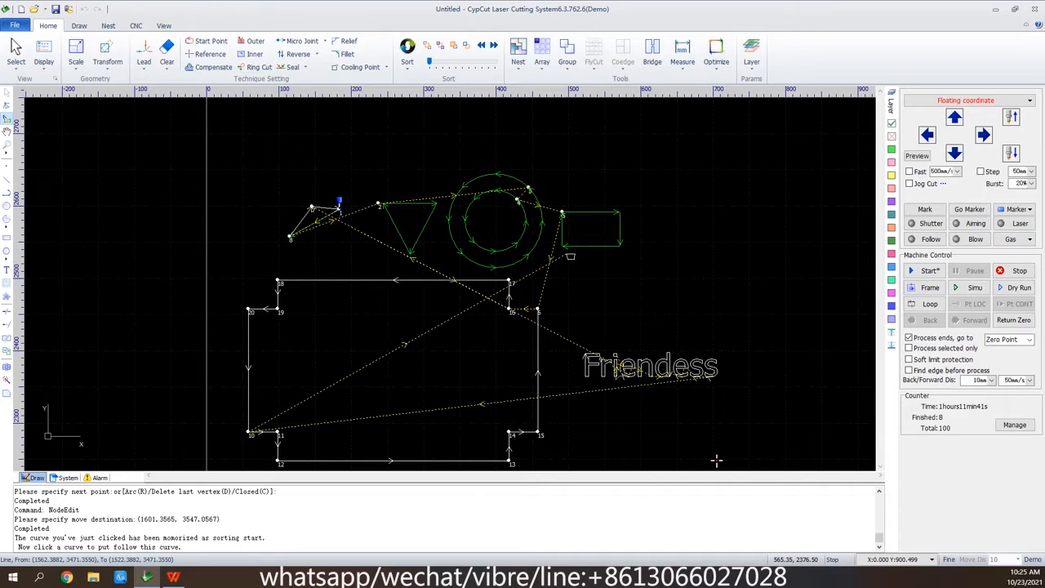
left_click(717, 462)
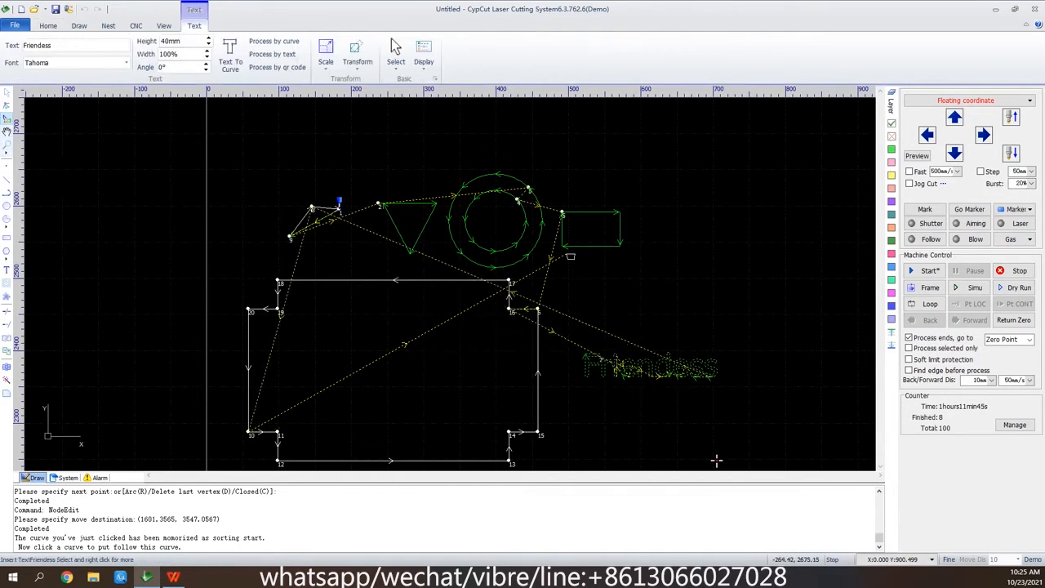
key("Escape")
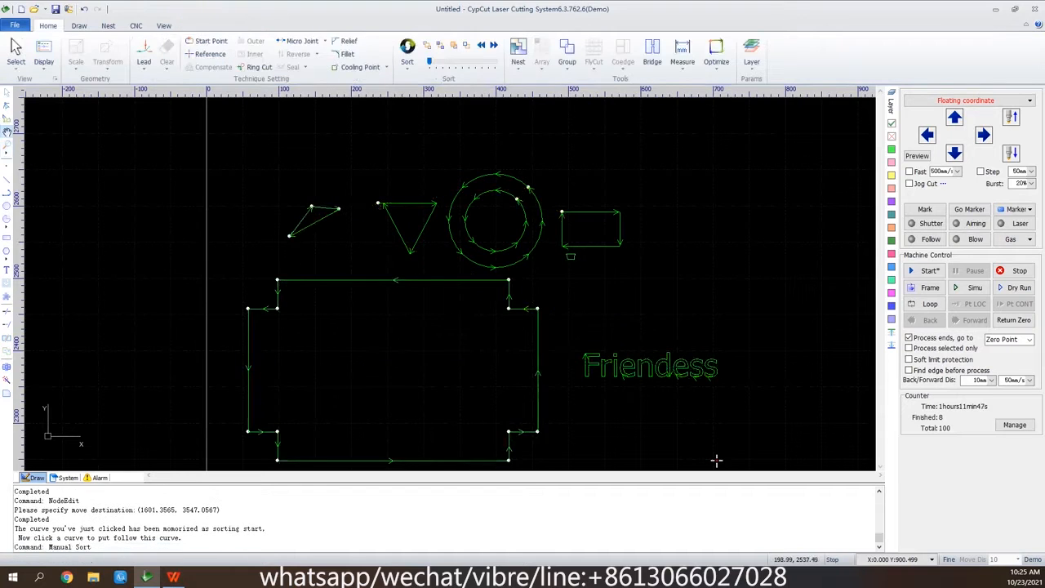
Pan across the drawing and use Zoom All to fit every graphic in the view.
mouse_move(717, 461)
middle_mouse_down()
mouse_move(590, 369)
mouse_move(677, 362)
mouse_move(620, 325)
middle_mouse_up()
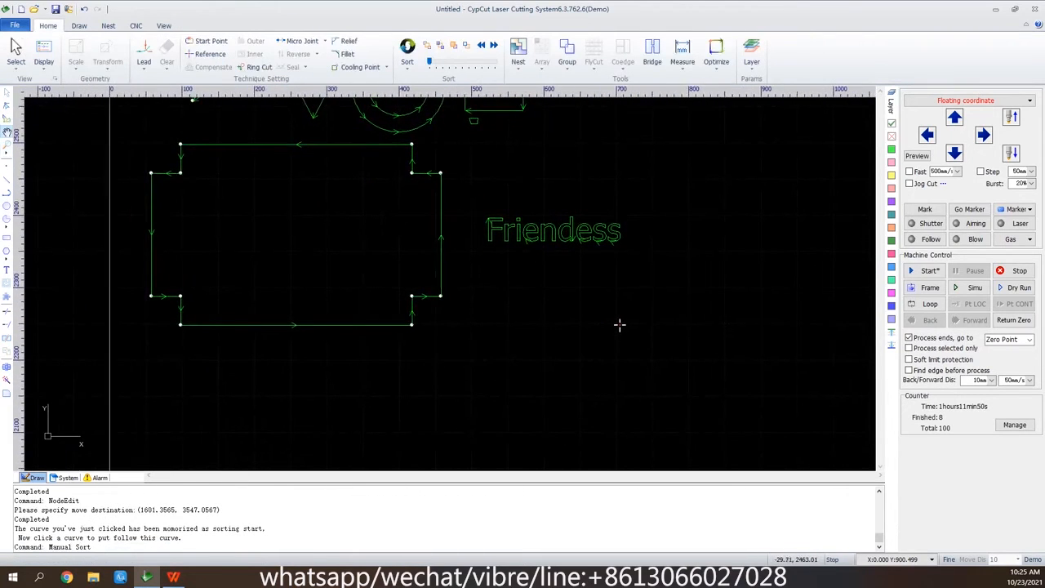
left_click(7, 147)
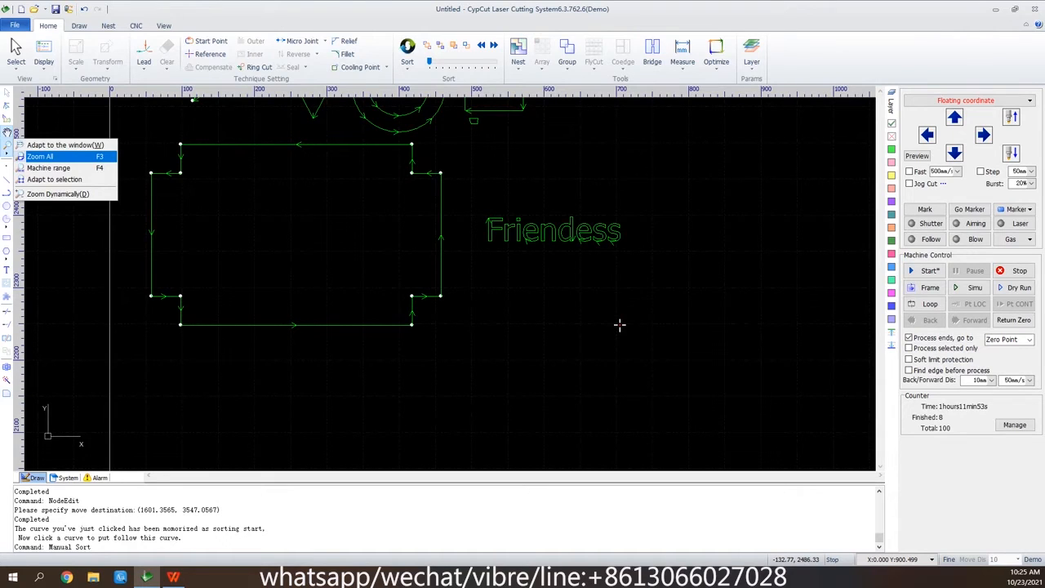
left_click(40, 156)
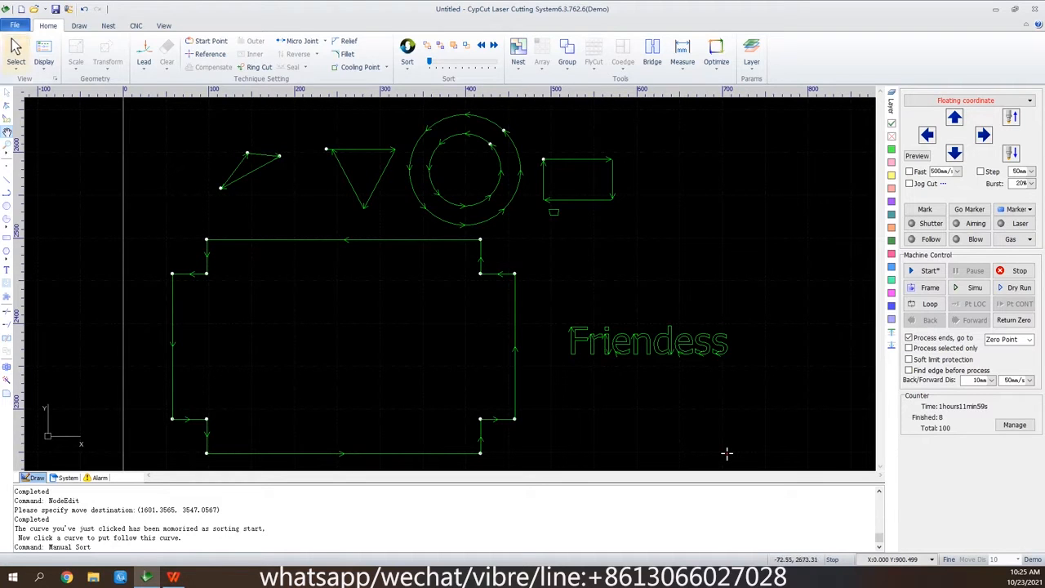
Open the file eg7批量 without saving the changes to the untitled drawing.
key("ctrl+o")
key("Tab")
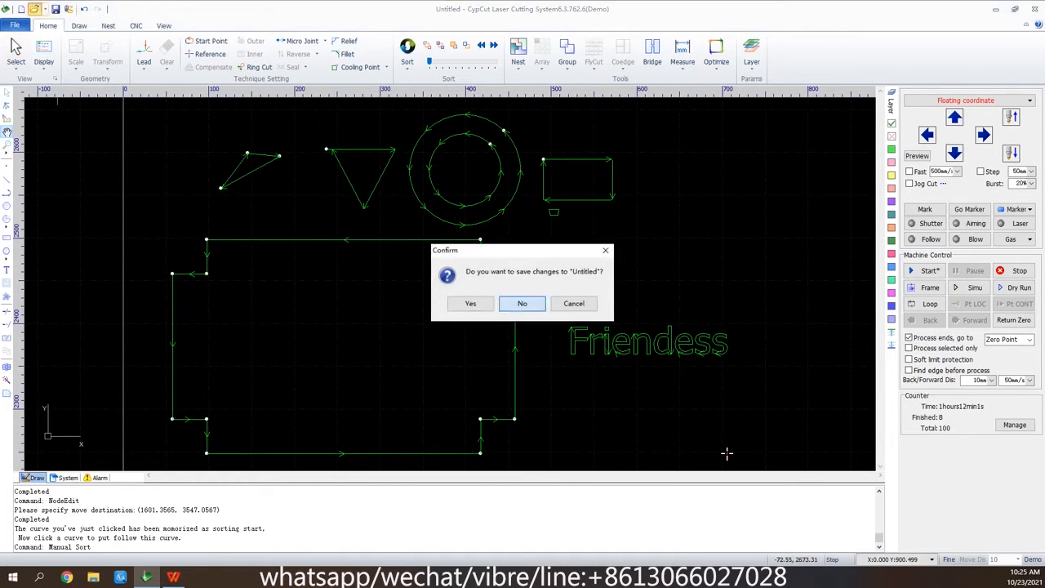
key("Return")
left_click(360, 286)
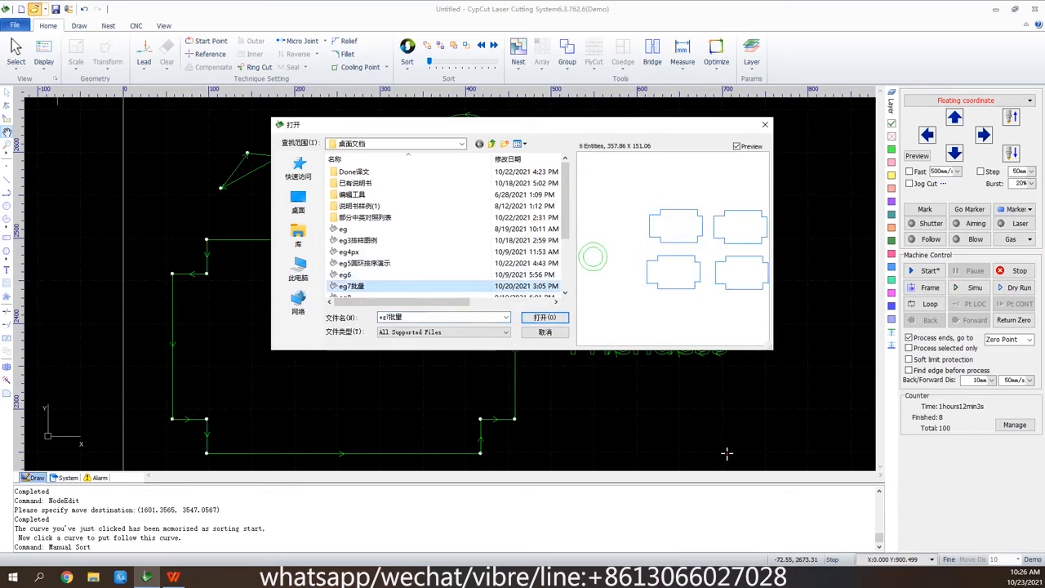
left_click(554, 318)
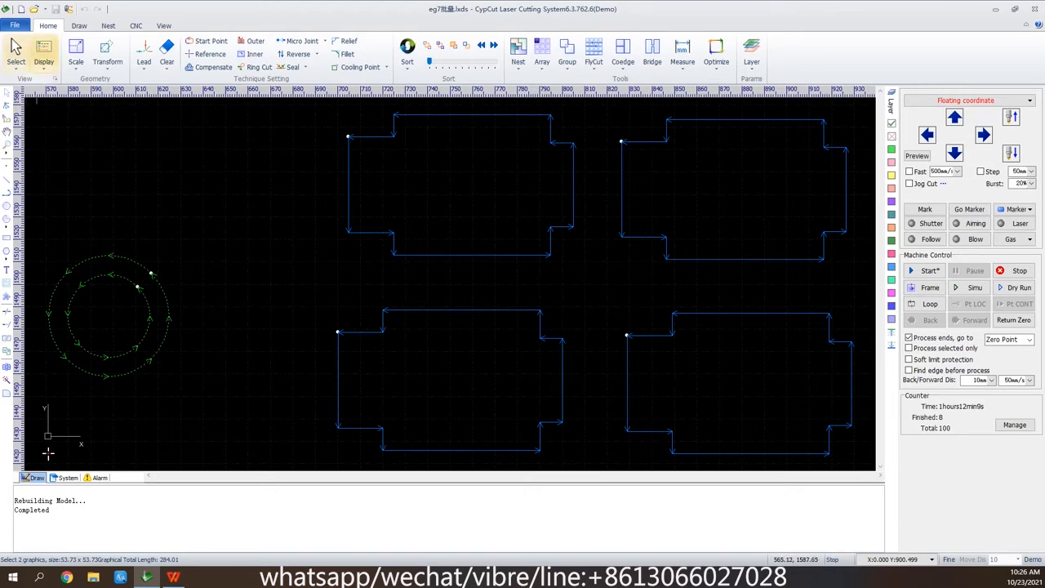
Batch-modify the upper-left notched part by adding a lead and applying it to all identical curves.
left_click(16, 57)
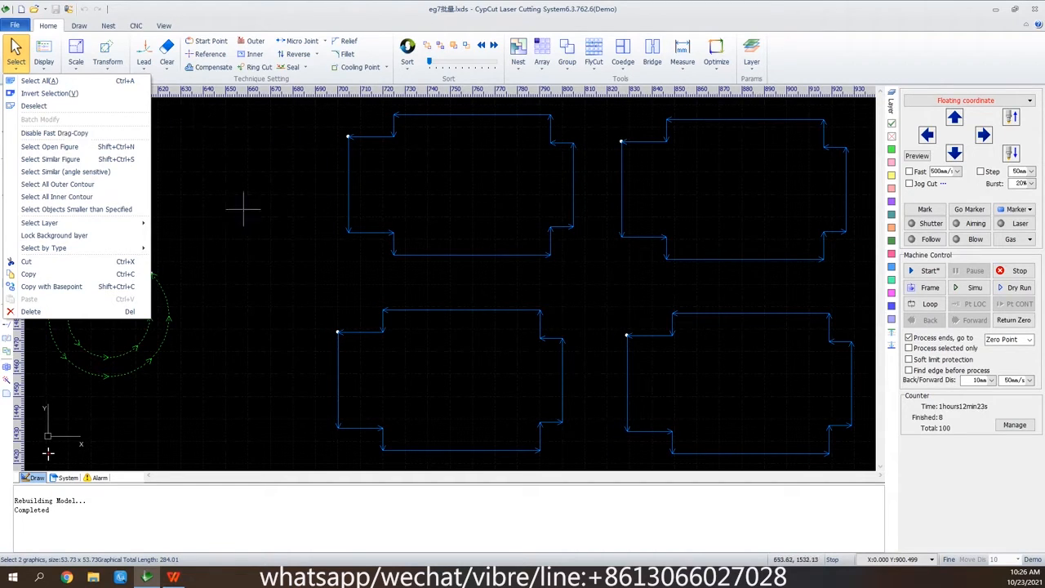
left_click(614, 128)
left_click(571, 143)
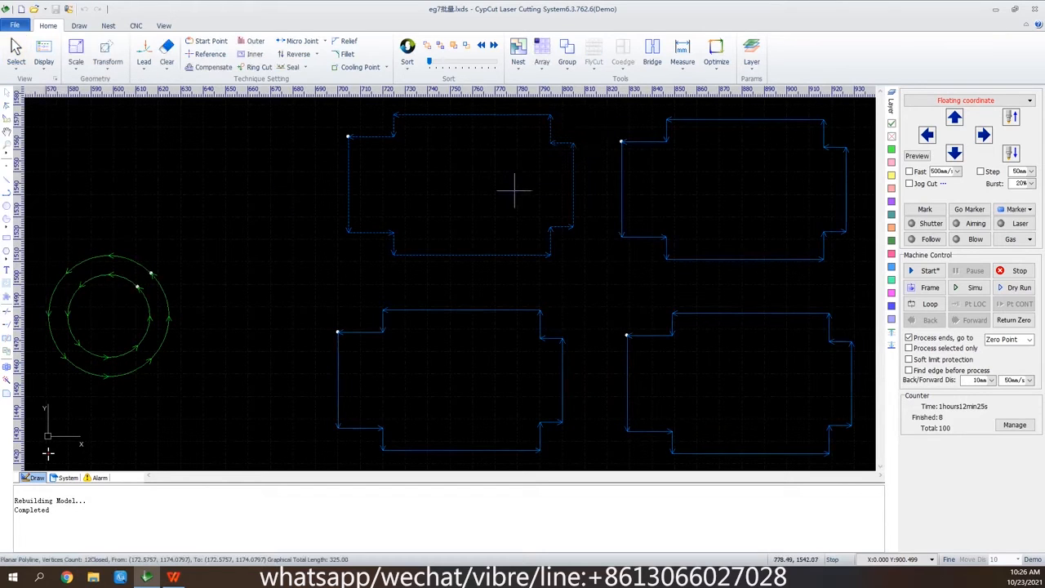
left_click(16, 53)
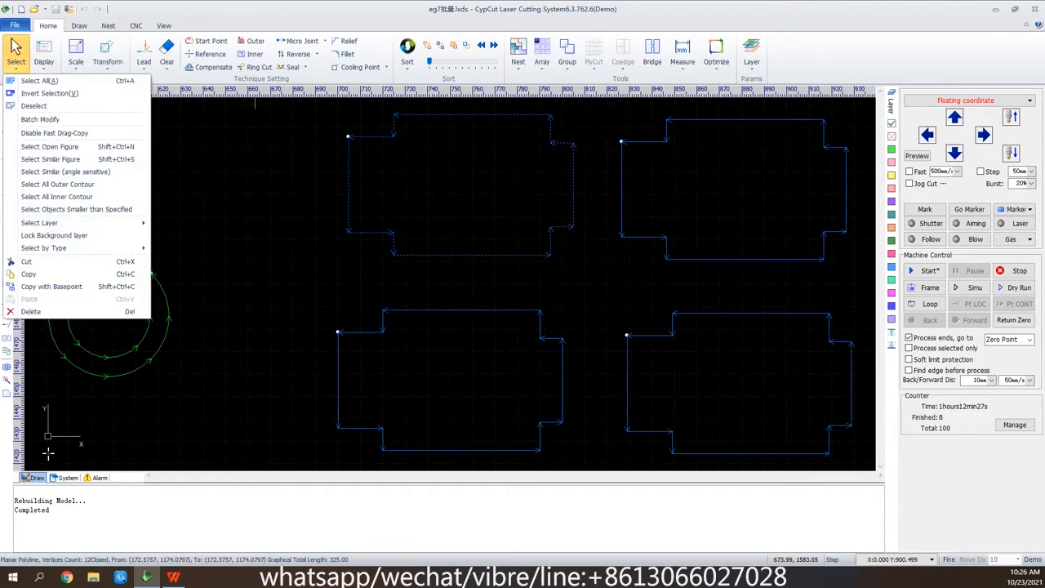
left_click(40, 119)
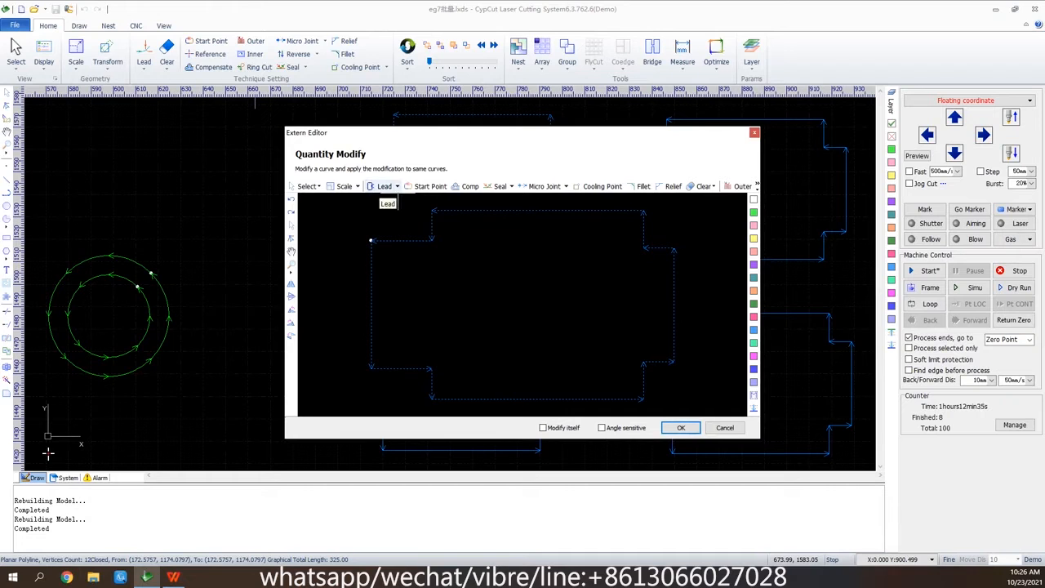
left_click(382, 187)
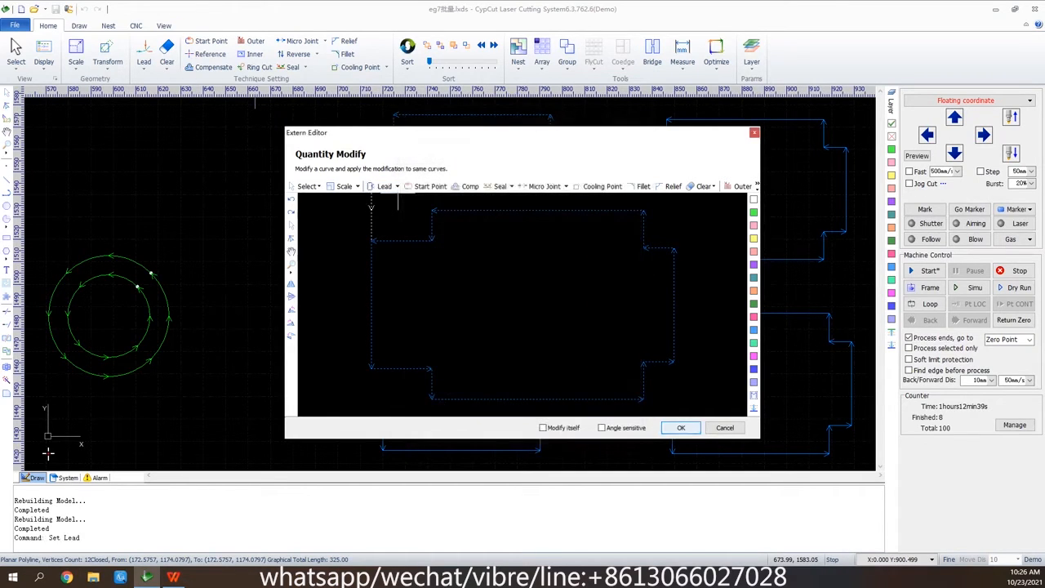
left_click(680, 427)
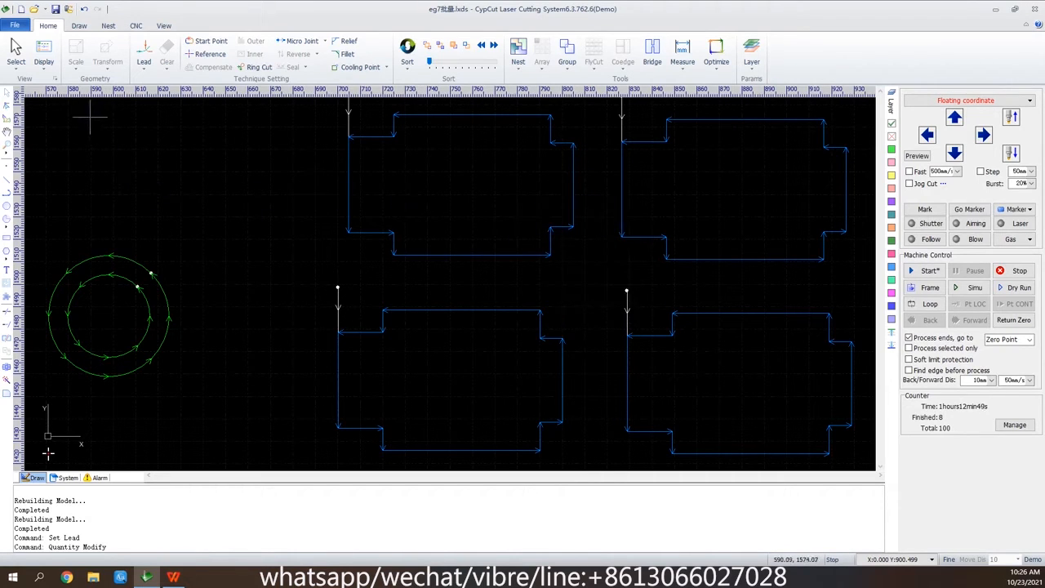
Toggle Disable Fast Drag-Copy, select the upper-left notched part, and switch the option back.
left_click(44, 55)
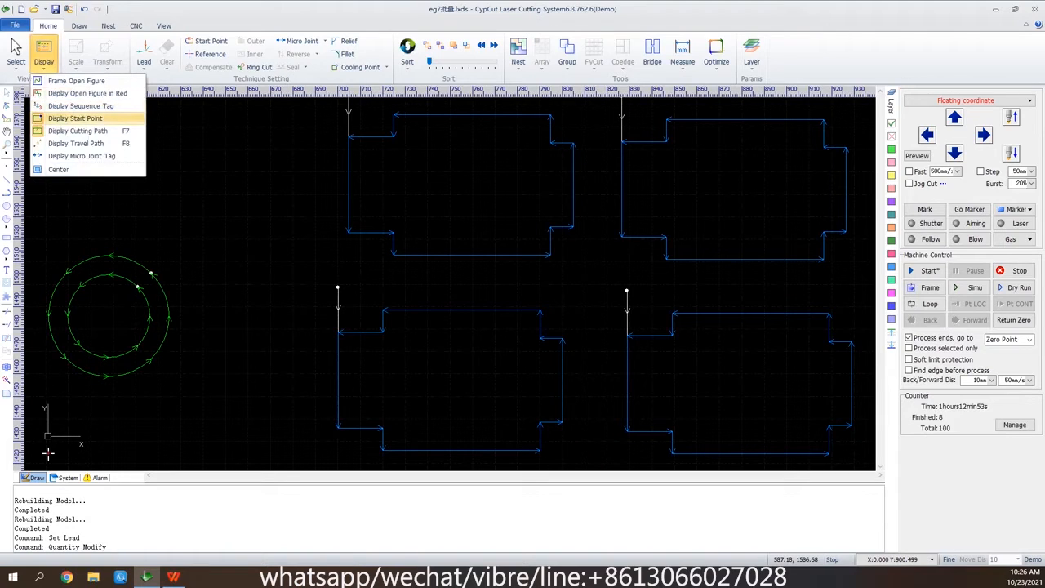
left_click(15, 56)
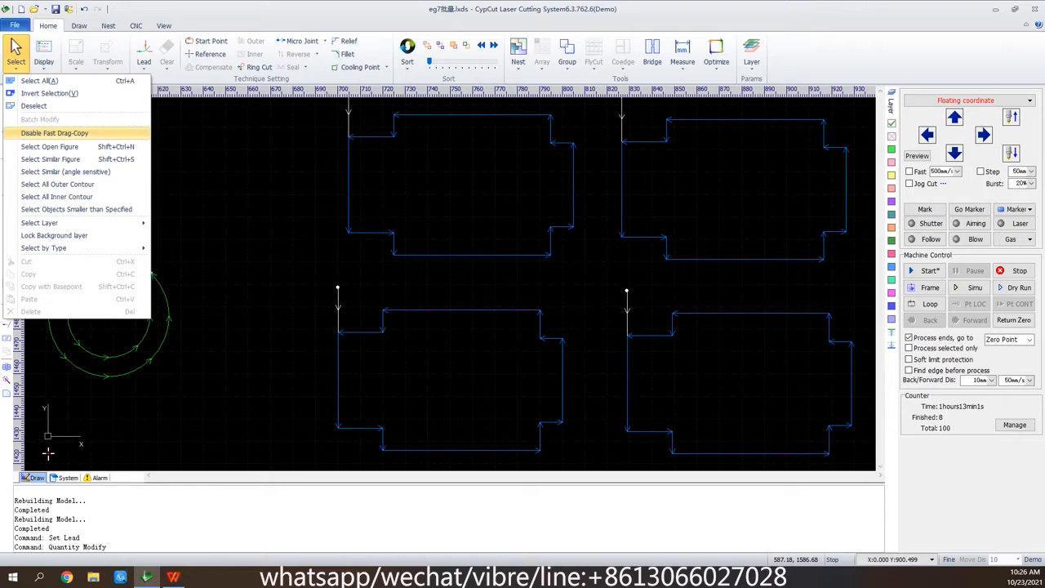
left_click(85, 133)
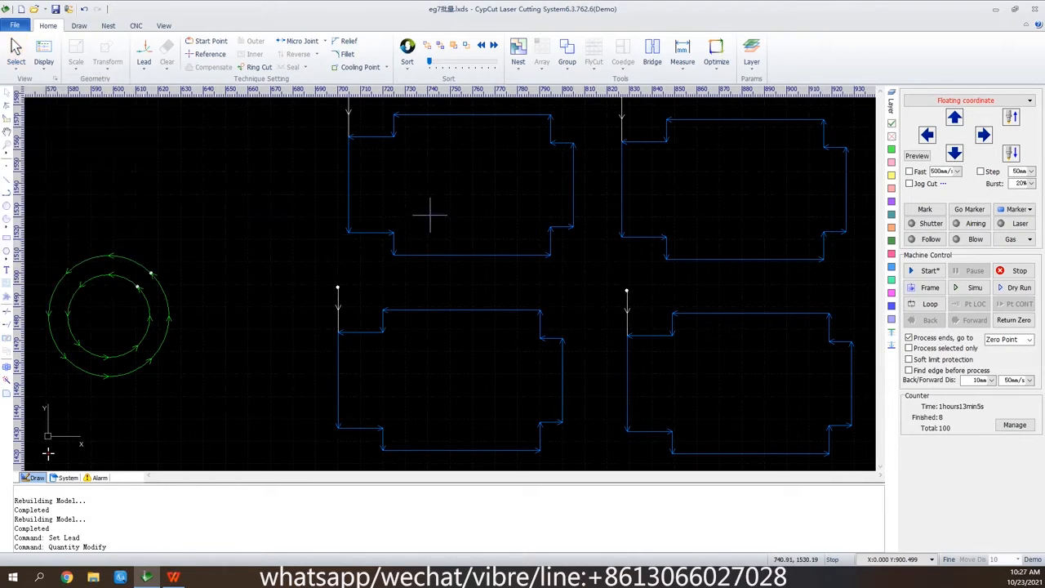
left_click(468, 253)
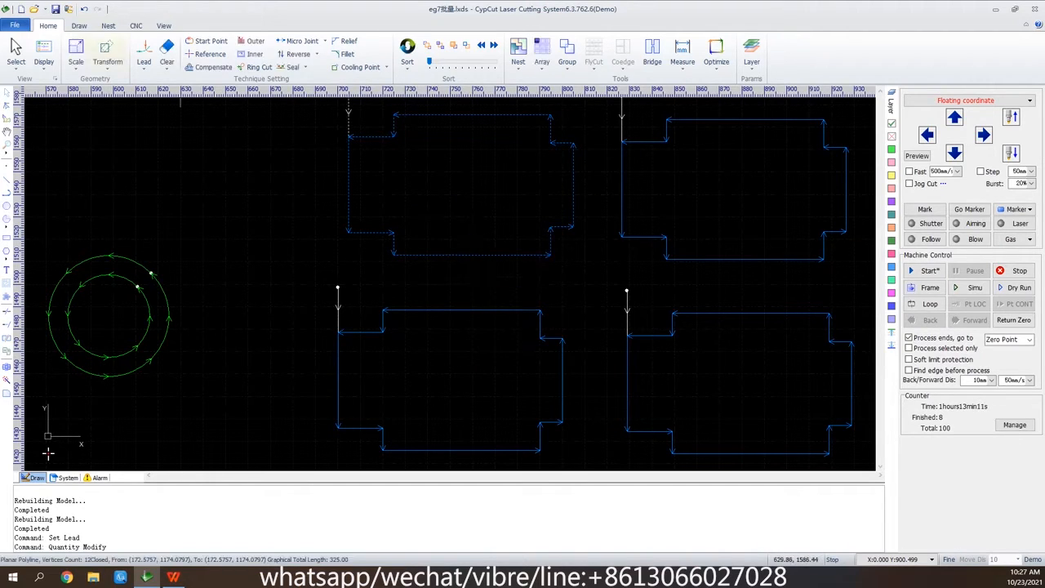
left_click(15, 53)
left_click(71, 132)
Select all graphics on Layer10, and clear the selection.
left_click(17, 55)
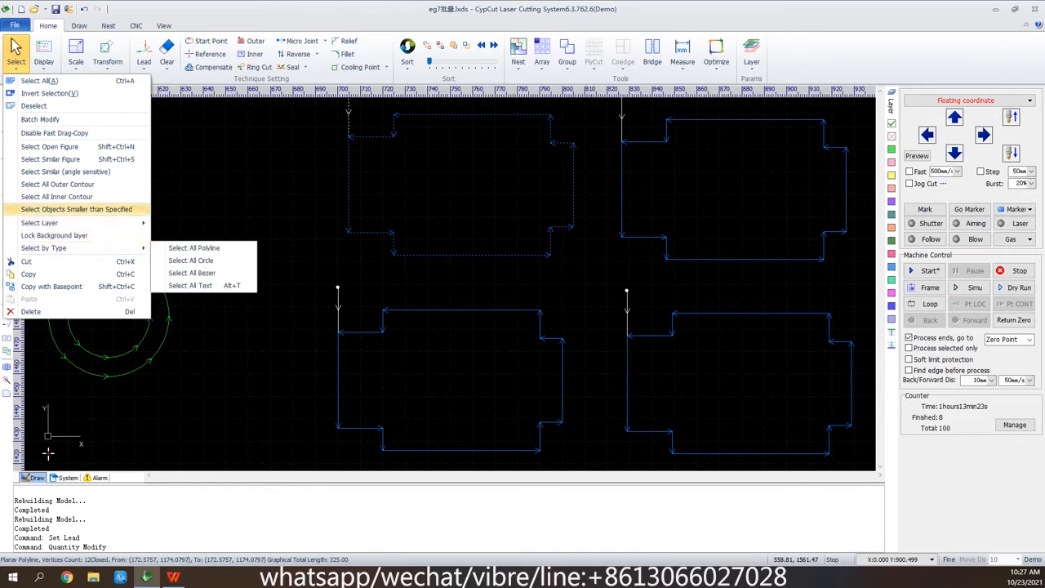
mouse_move(81, 222)
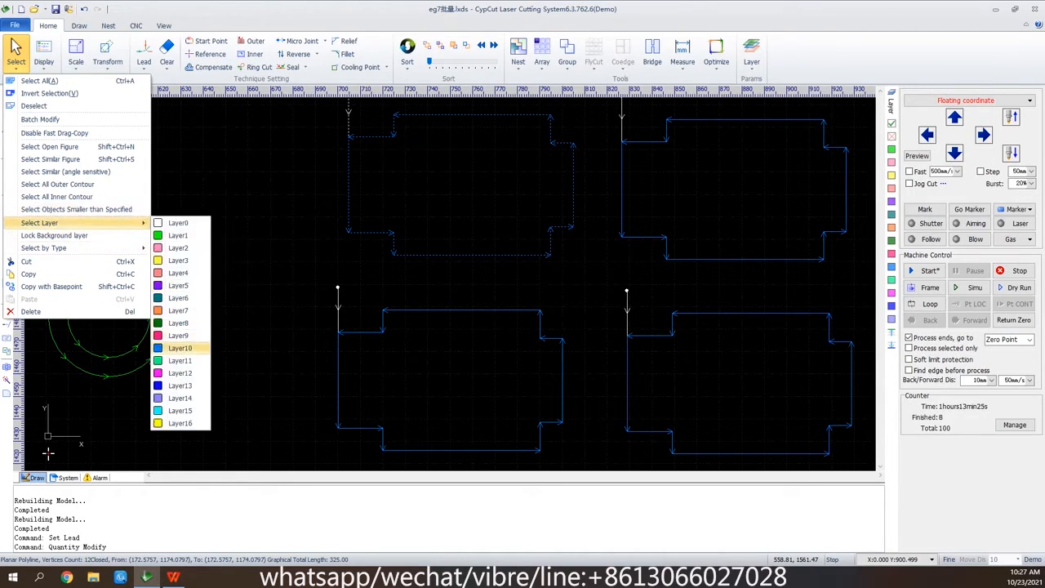
left_click(181, 347)
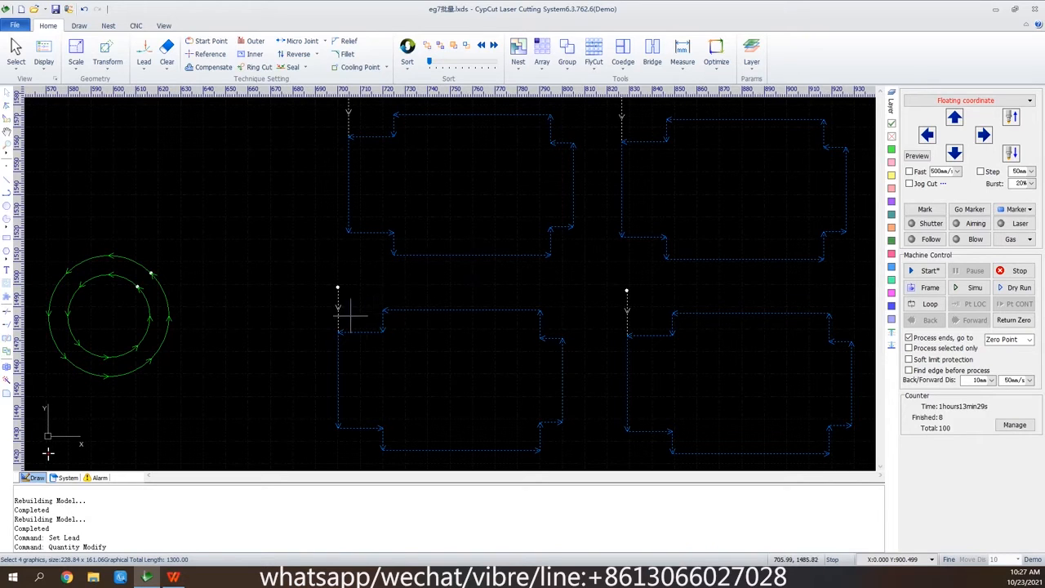
scroll(322, 318, "down", 2)
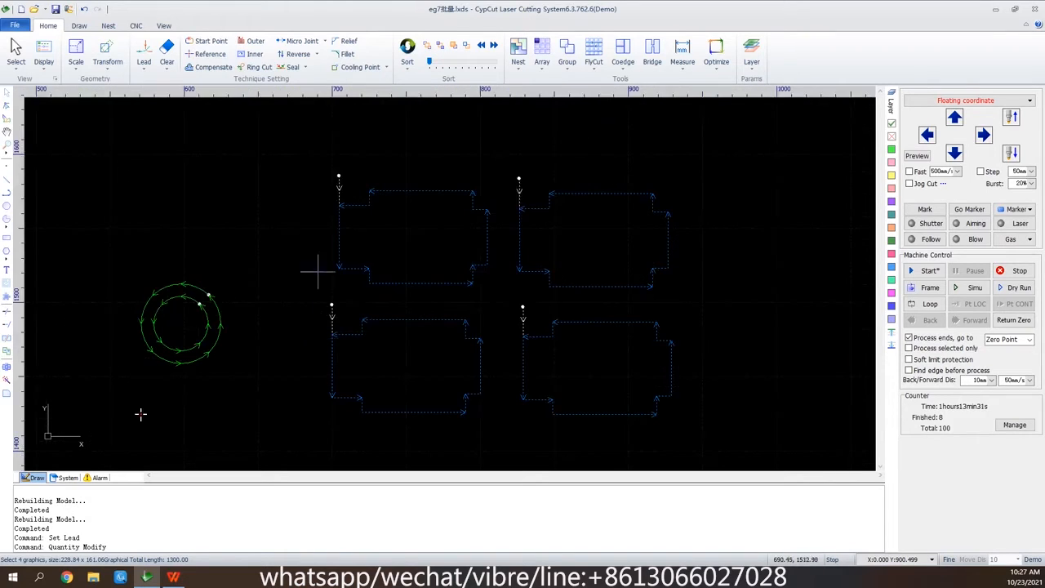
left_click(317, 160)
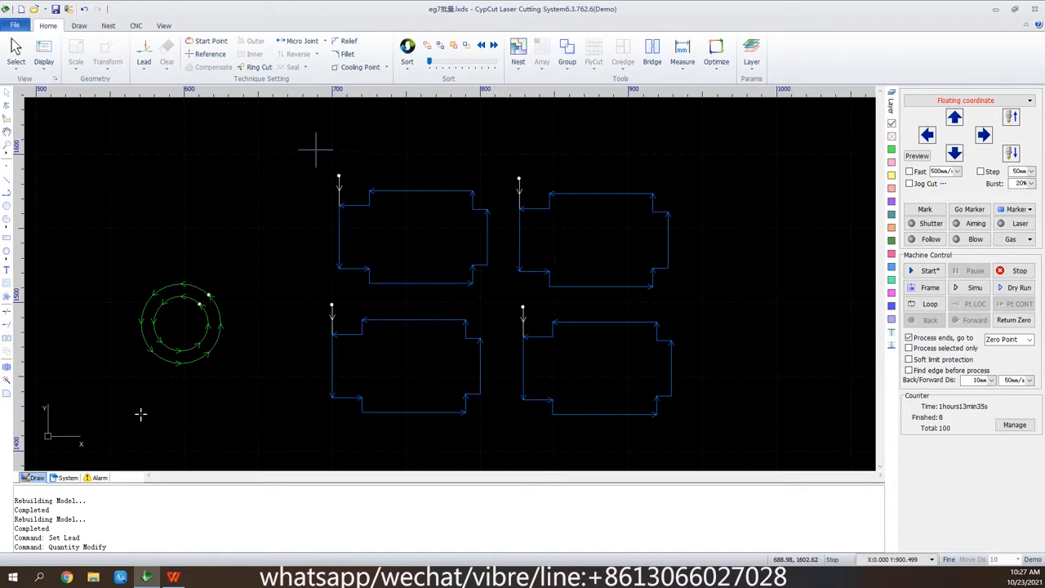
Select the upper-left notched part with a window that fully encloses it, and clear the selection.
left_click_drag(317, 158, 502, 298)
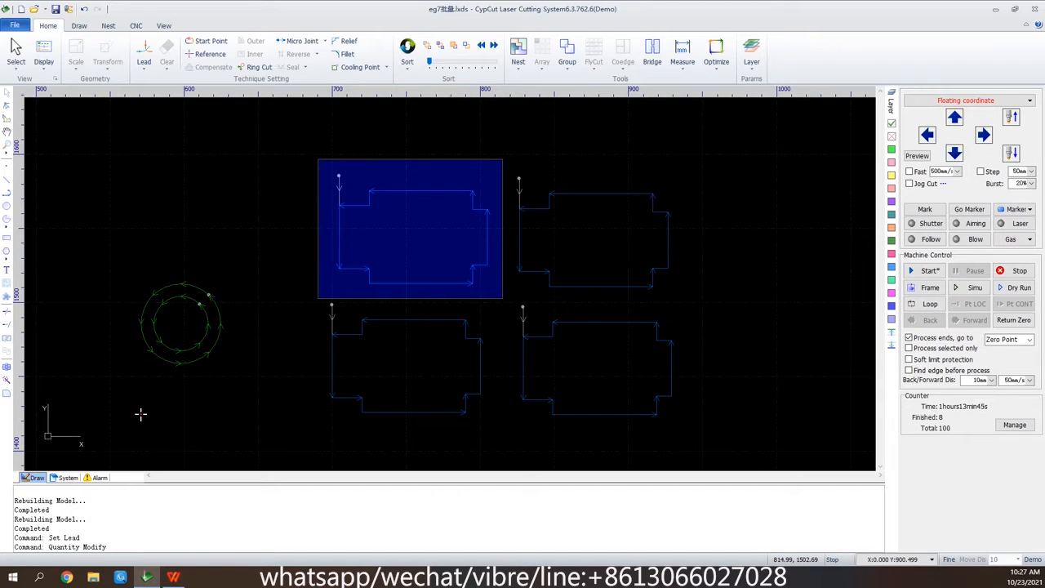
left_click_drag(502, 298, 502, 298)
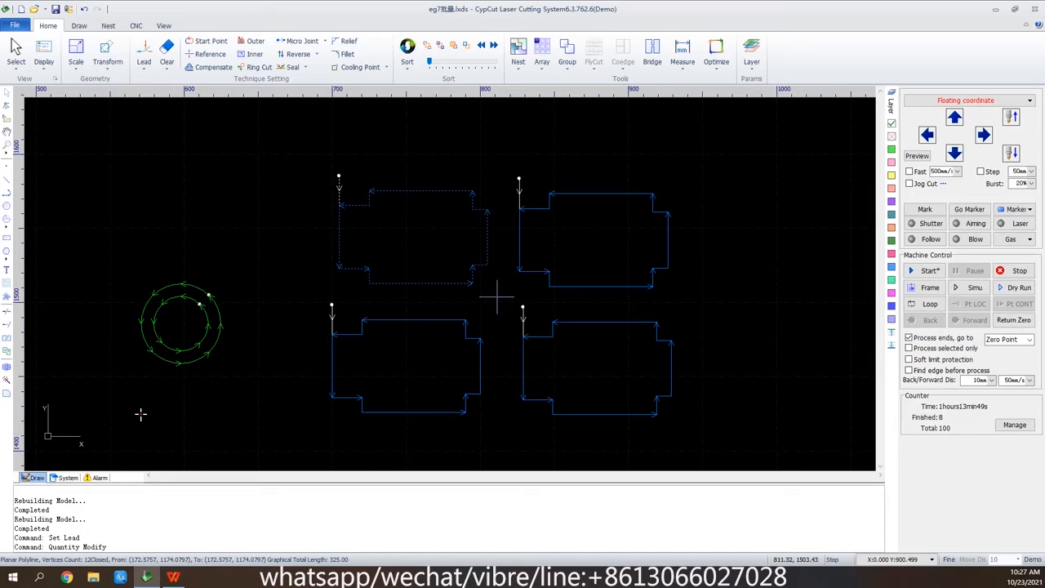
left_click(497, 297)
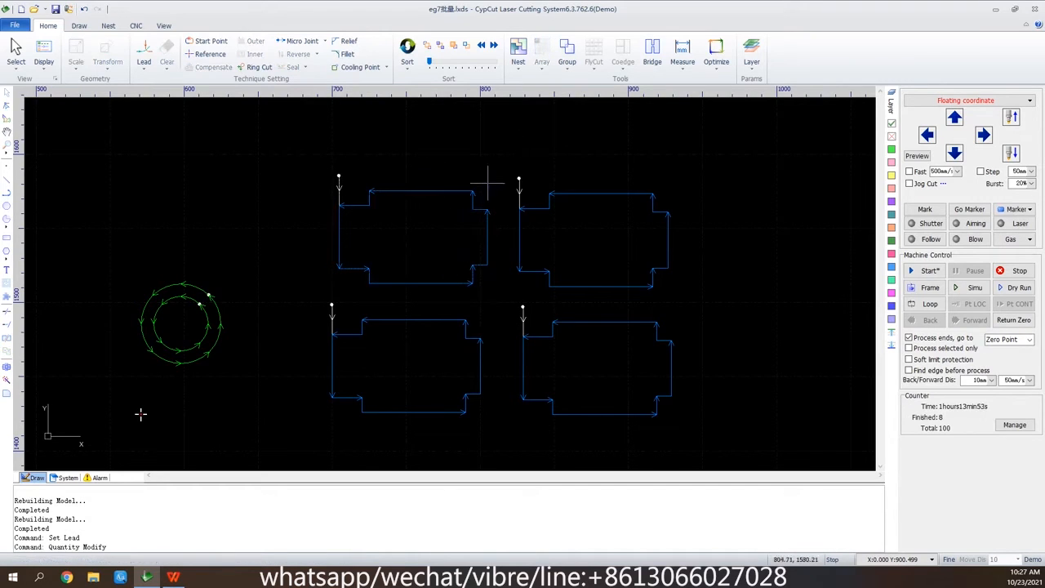
Select the upper-left notched part with a right-to-left crossing window over its right half, and clear the selection.
left_click_drag(488, 183, 414, 269)
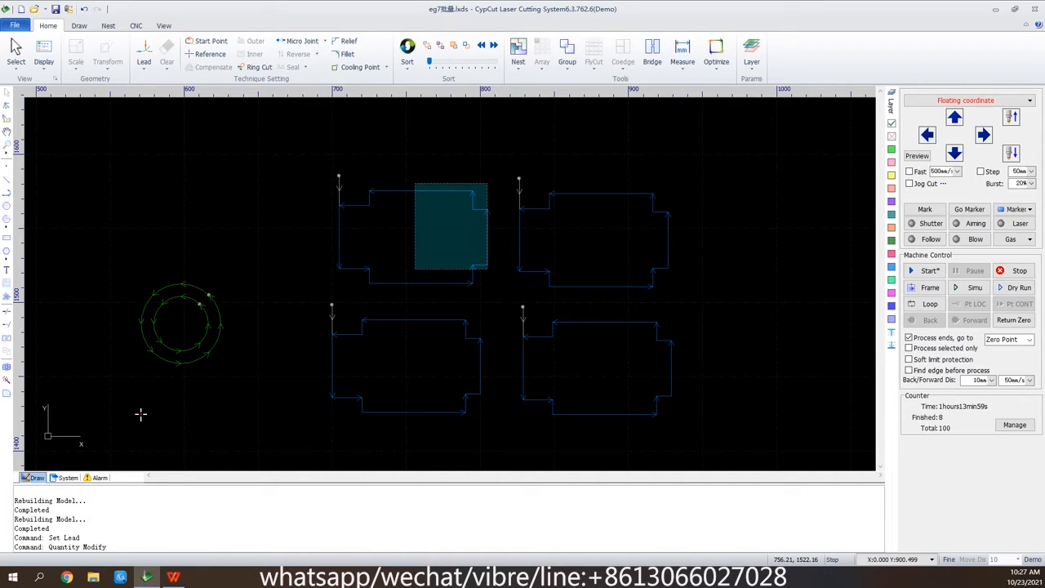
left_click_drag(415, 269, 414, 270)
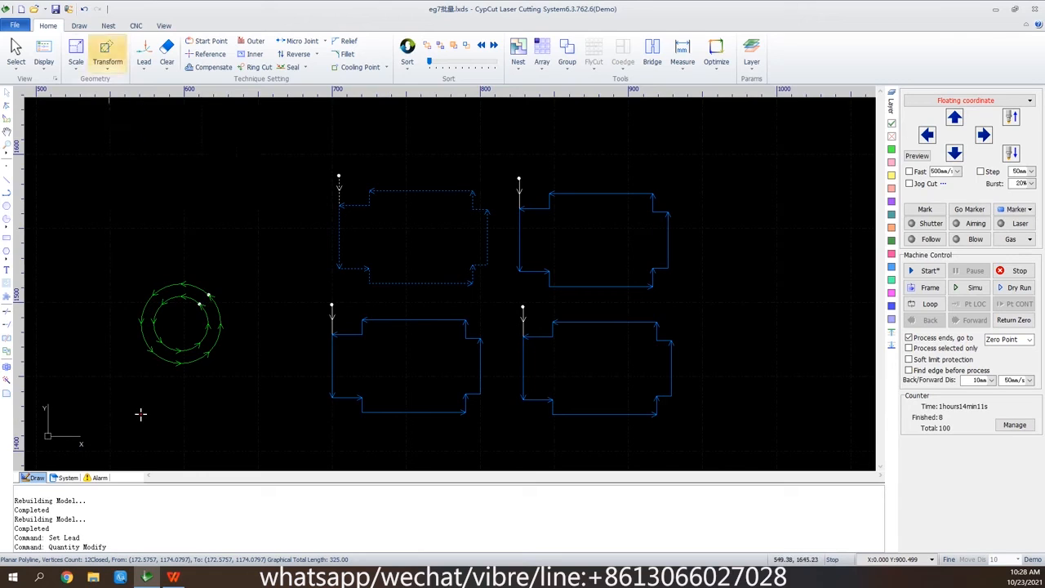
left_click(43, 54)
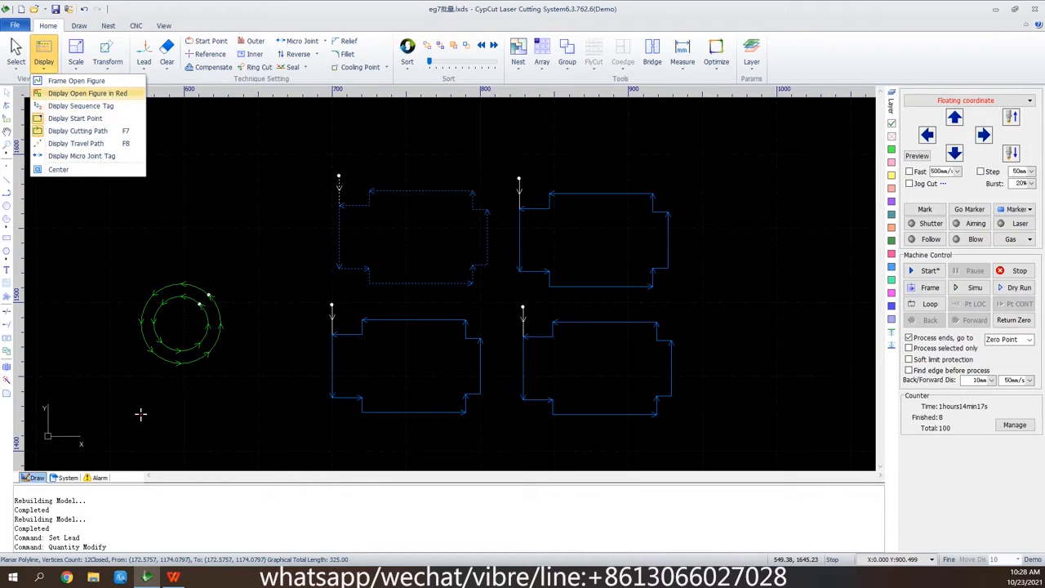
key("Escape")
key("Escape")
Draw an open four-segment polyline about 65 by 58 mm above the two circles.
left_click(7, 193)
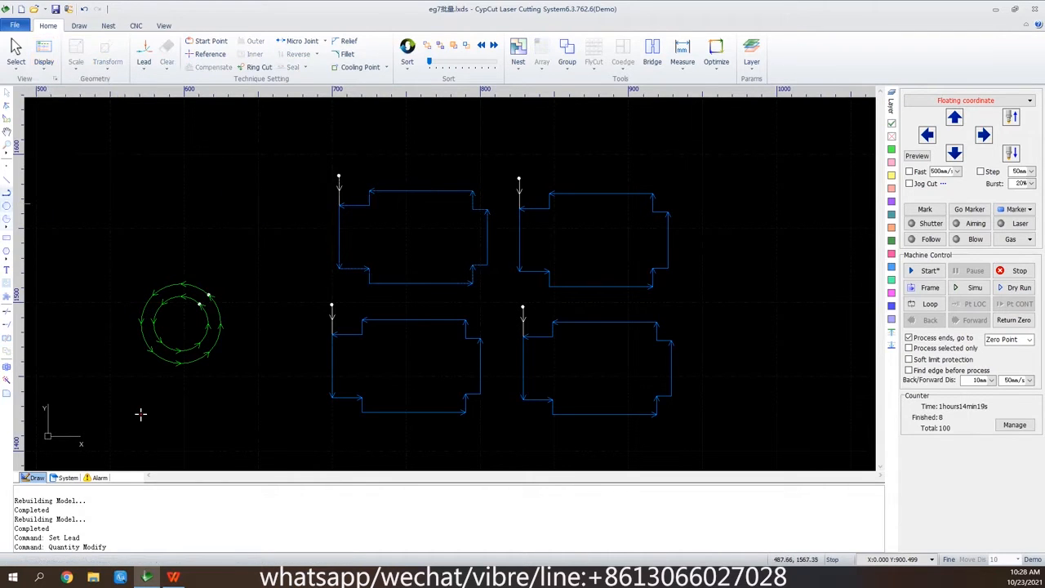
left_click(163, 146)
left_click(258, 153)
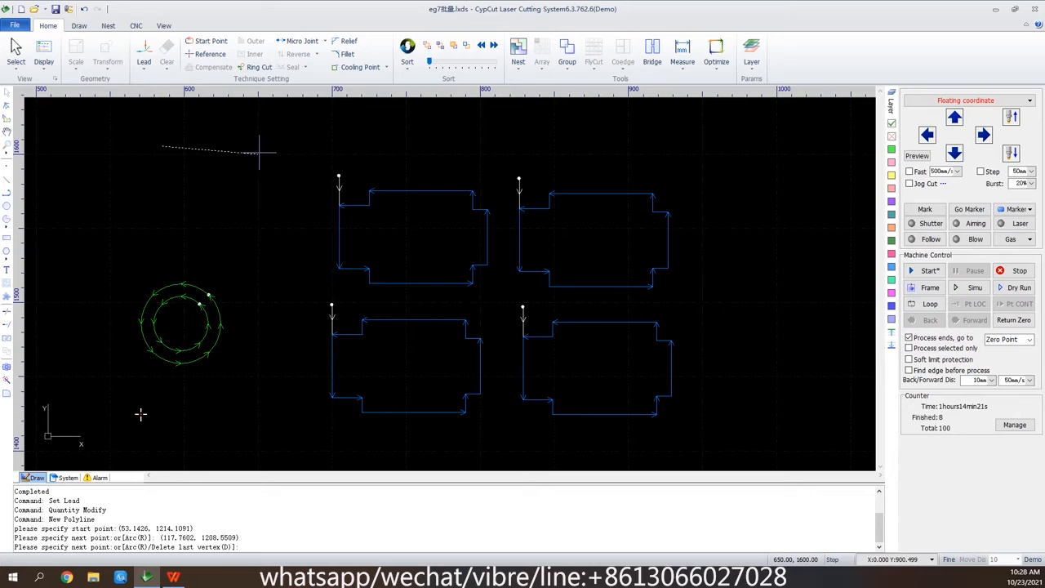
left_click(254, 232)
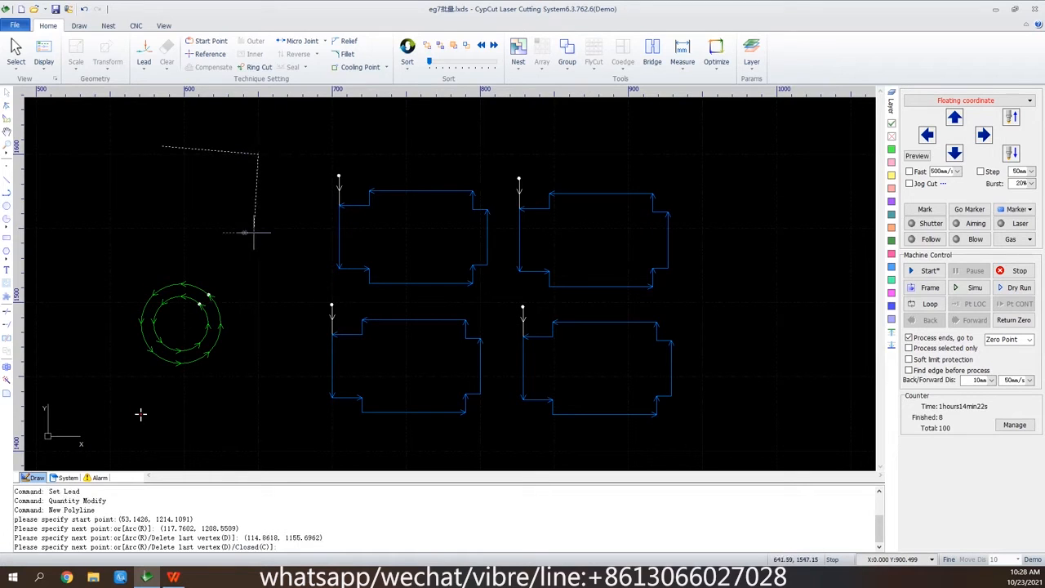
left_click(171, 220)
left_click(171, 161)
right_click(171, 161)
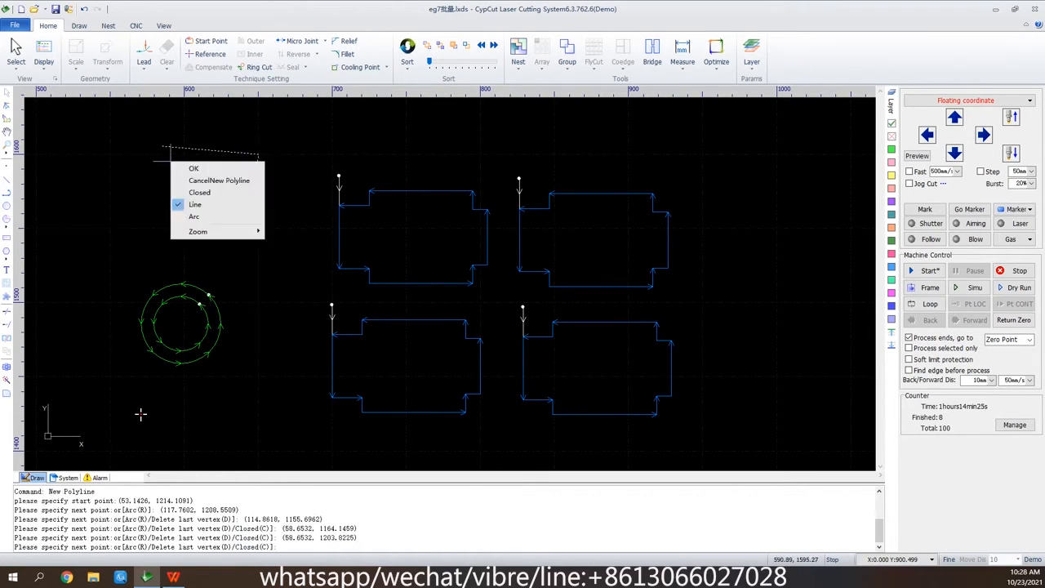
left_click(194, 168)
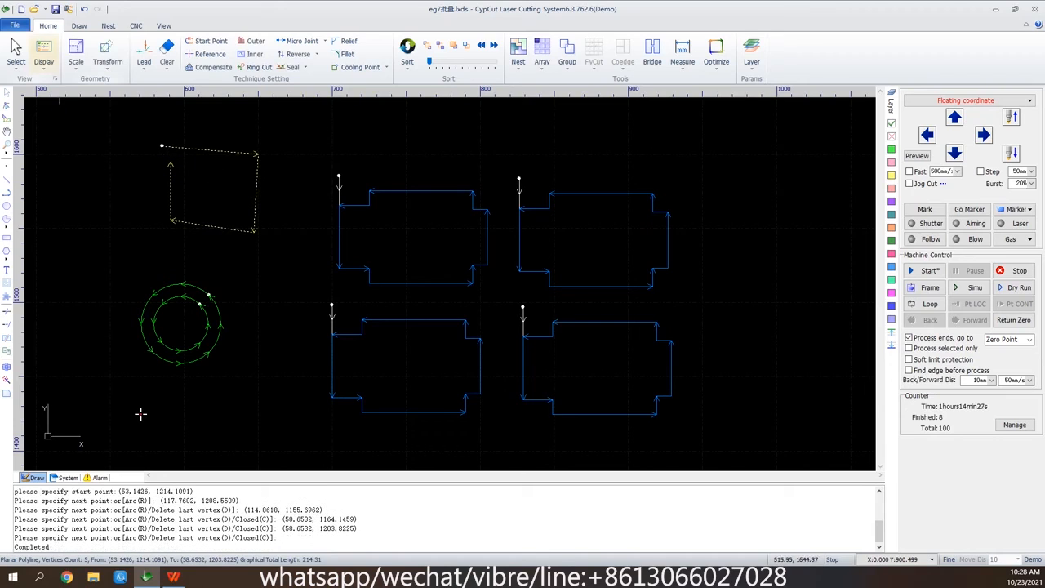
Turn on Display Open Figure in Red for the open polyline, switch it off again and deselect the polyline.
left_click(43, 55)
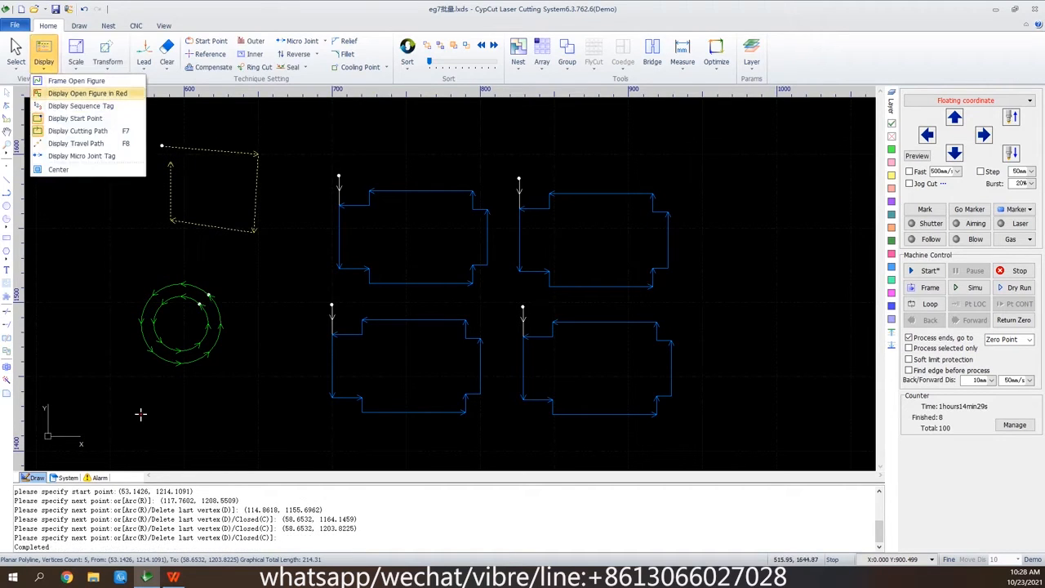
left_click(87, 93)
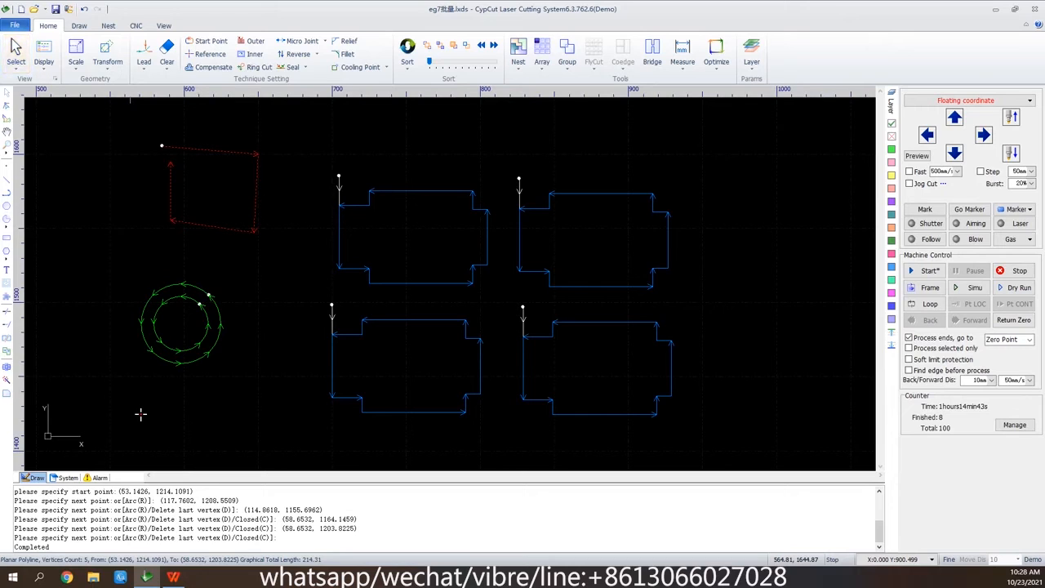
left_click(43, 53)
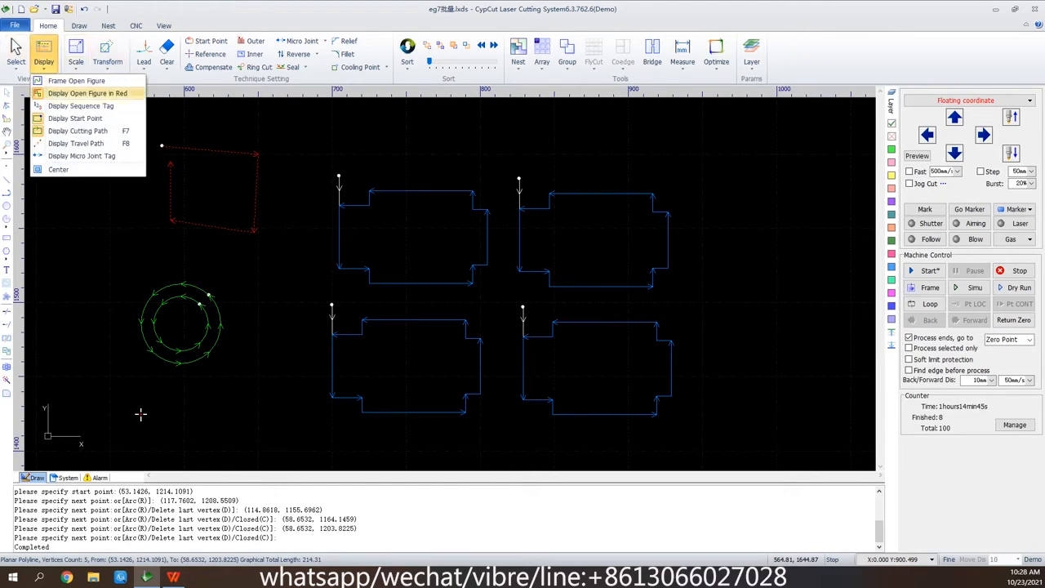
left_click(87, 93)
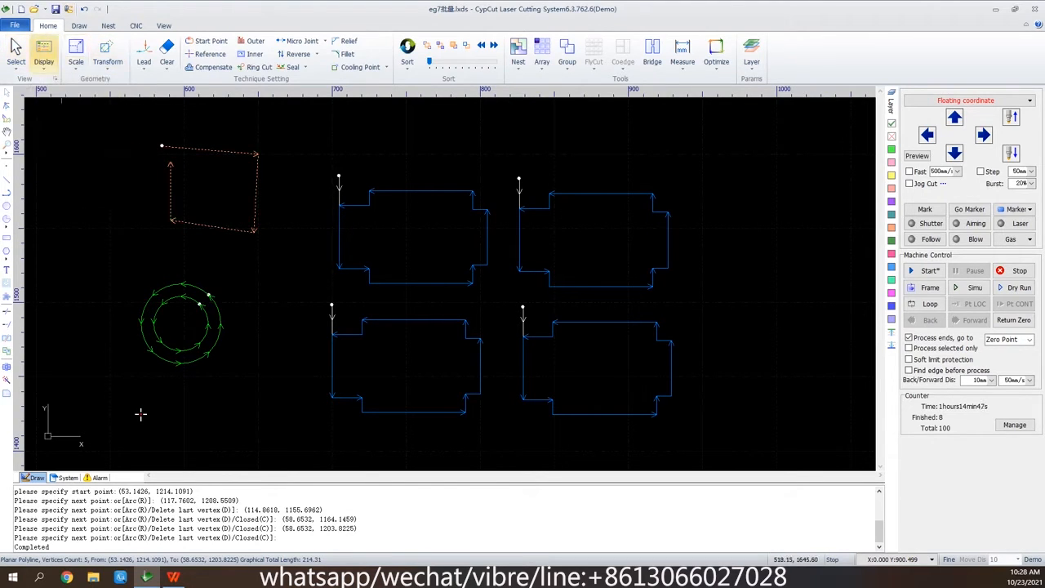
left_click(43, 53)
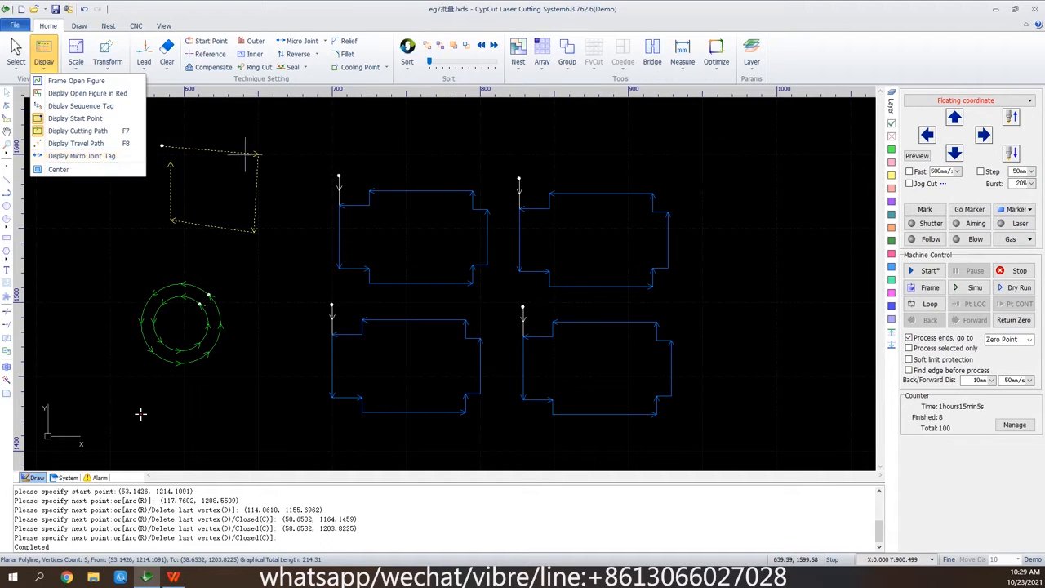
left_click(507, 147)
Draw a rectangle about 19 by 11 mm in the empty area to the right of the upper-right notched part.
scroll(791, 210, "up", 5)
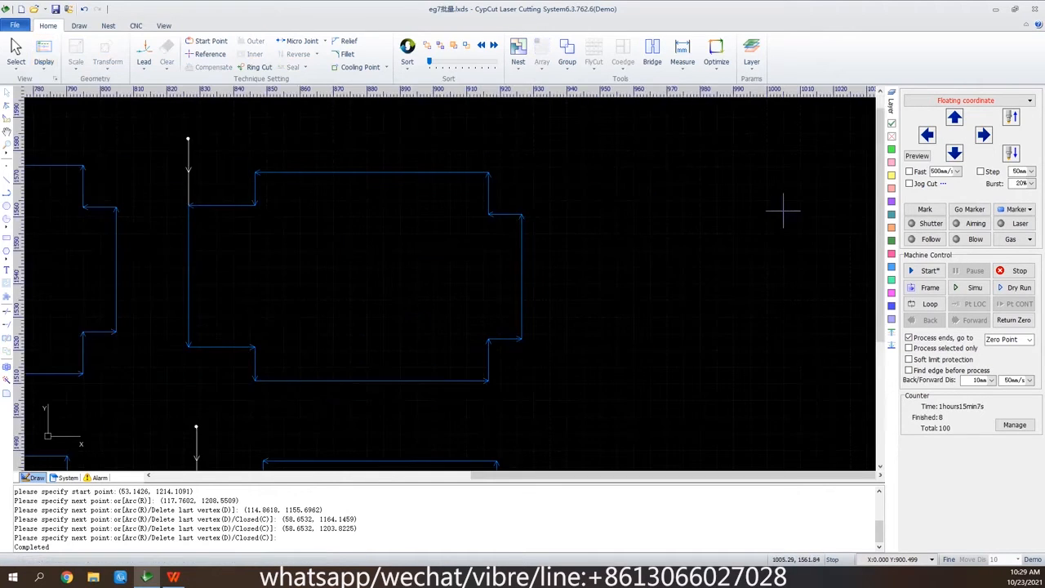
left_click(7, 237)
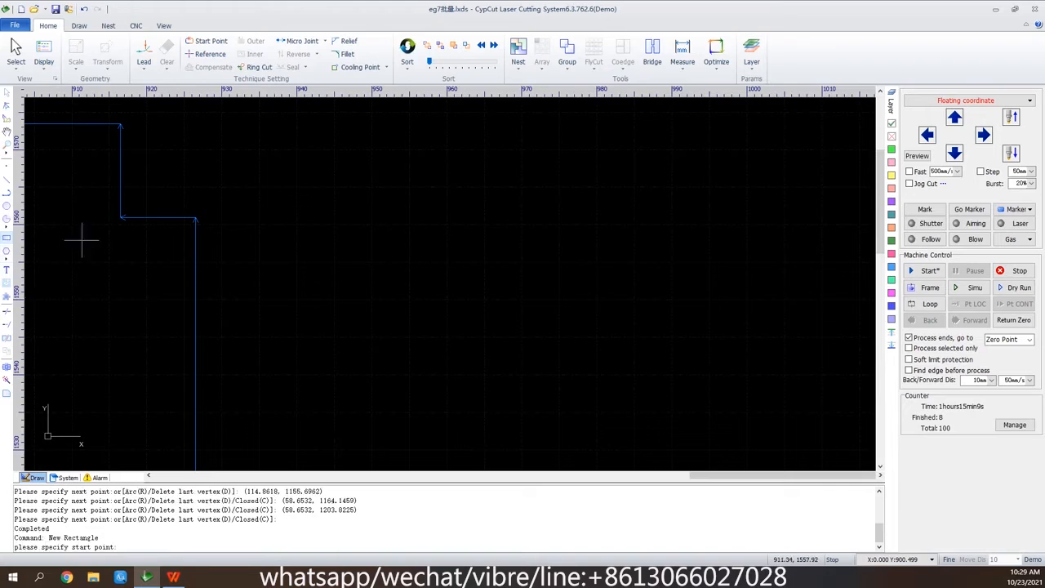
left_click(563, 237)
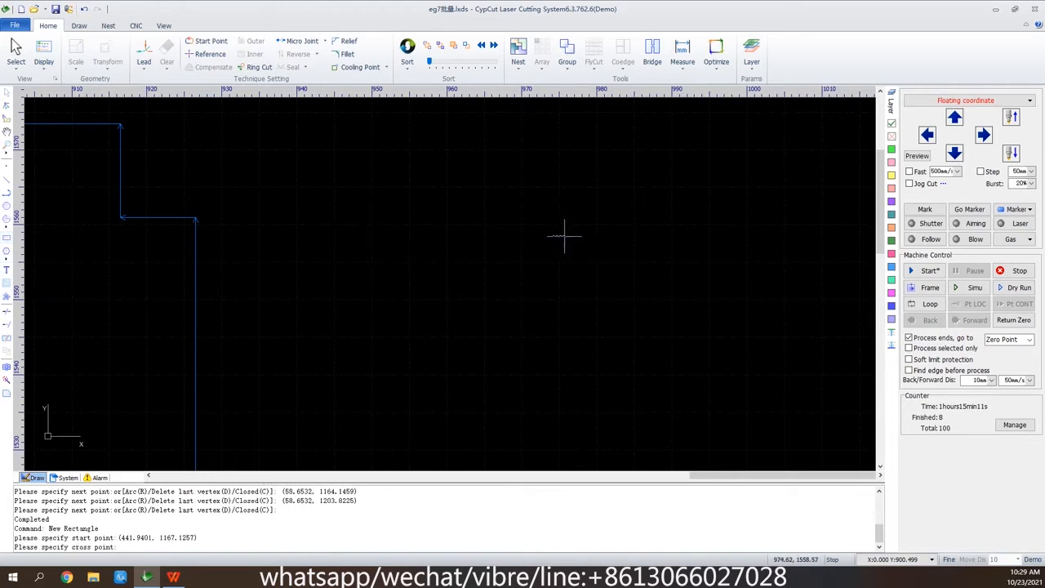
left_click(695, 318)
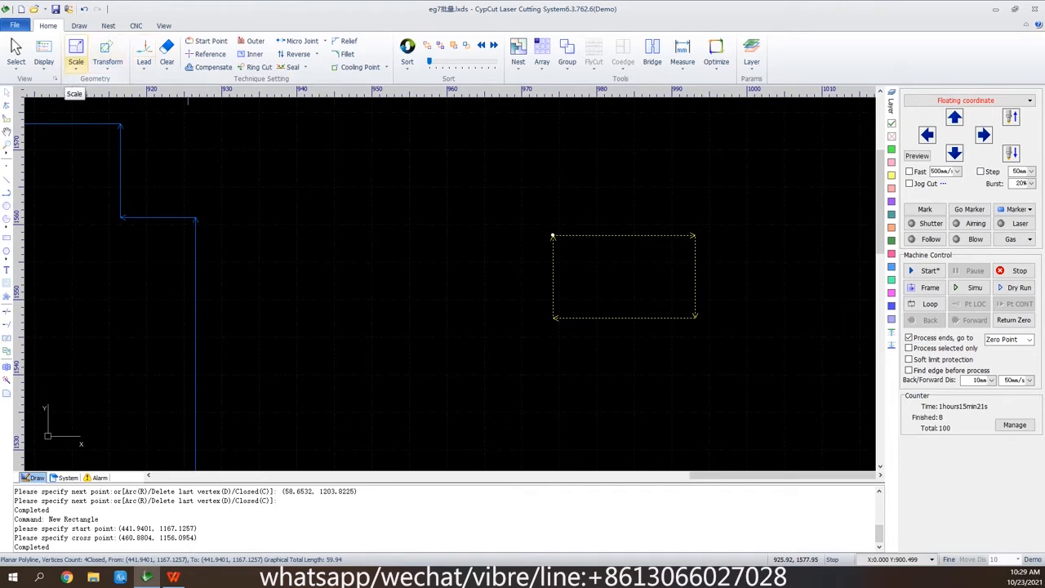
Resize the new rectangle to 50 mm wide and 70 mm high with unlocked proportions and the scale center at Top-Left.
left_click(75, 65)
left_click(91, 168)
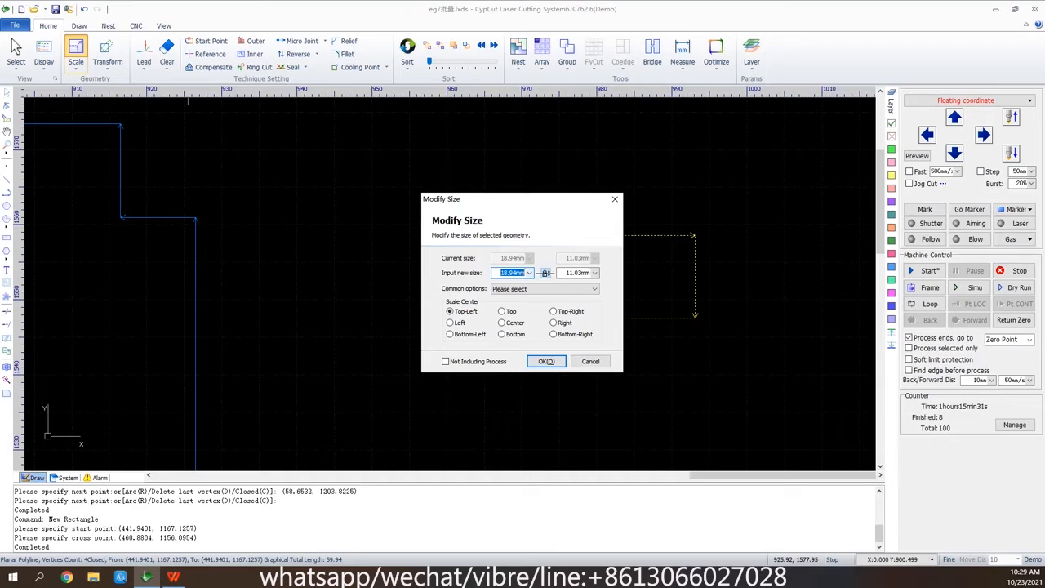
left_click(546, 273)
left_click(529, 272)
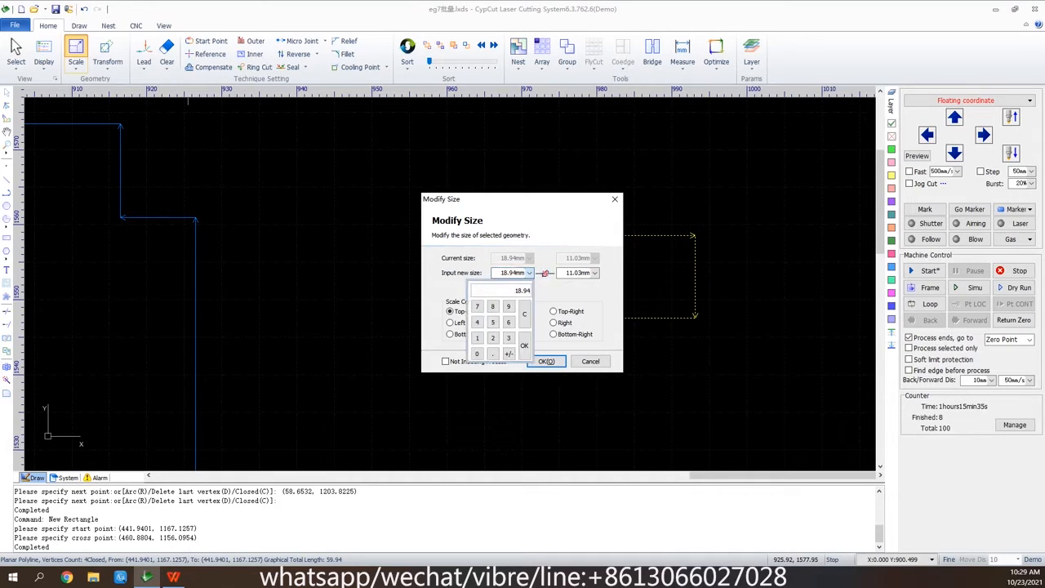
left_click(492, 321)
left_click(477, 354)
left_click(524, 345)
left_click(595, 273)
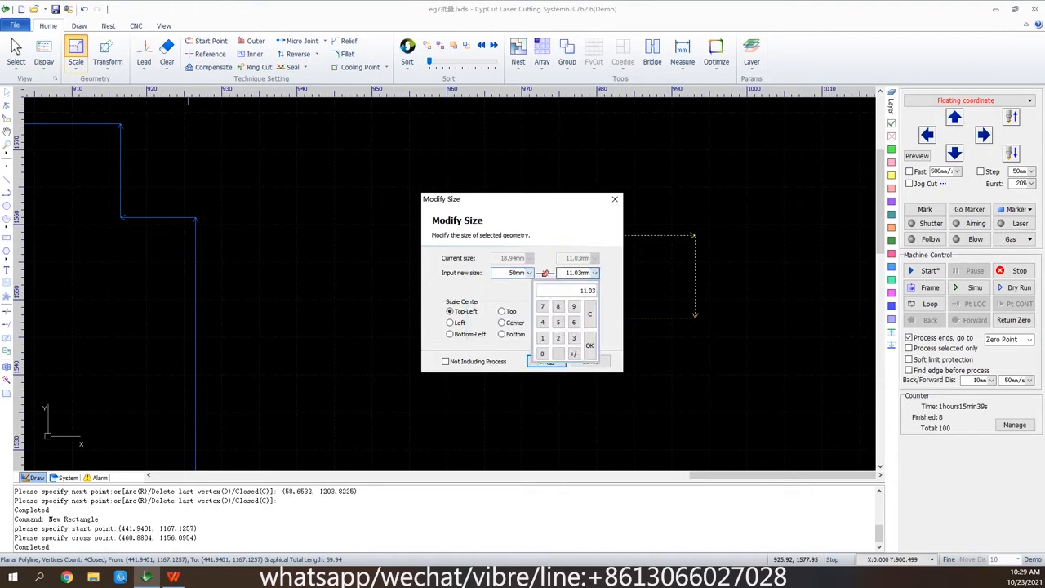
left_click(543, 306)
left_click(542, 353)
left_click(590, 345)
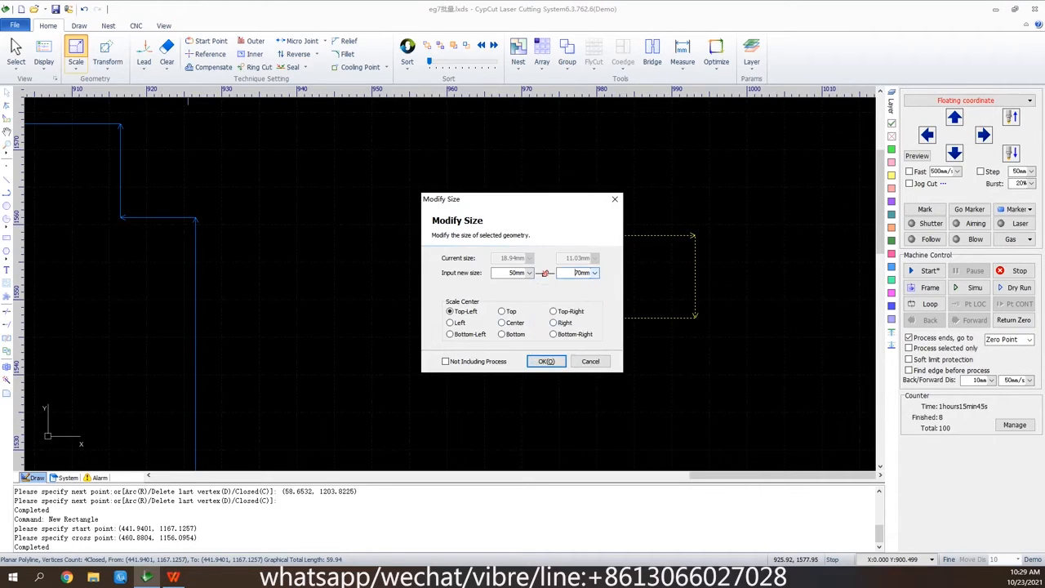
left_click(546, 361)
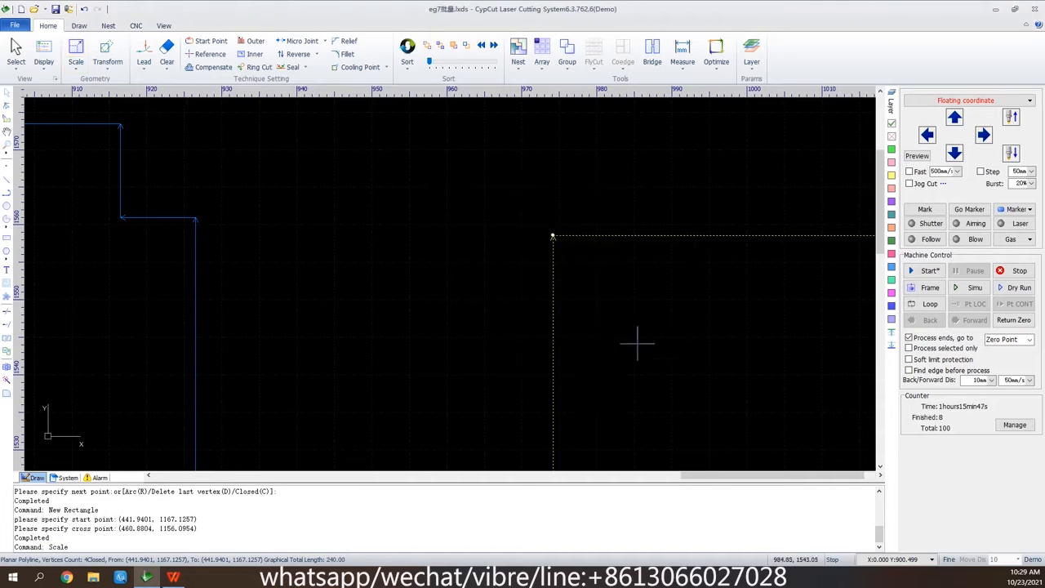
Scale the rectangle by 2 times, and scale it back by 0.5 times.
scroll(403, 158, "down", 3)
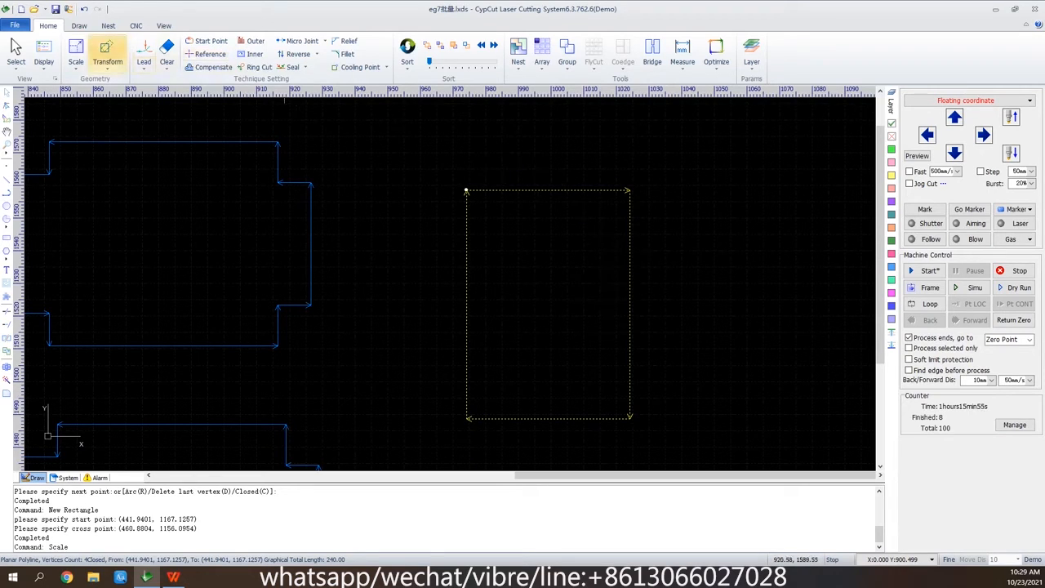
left_click(75, 63)
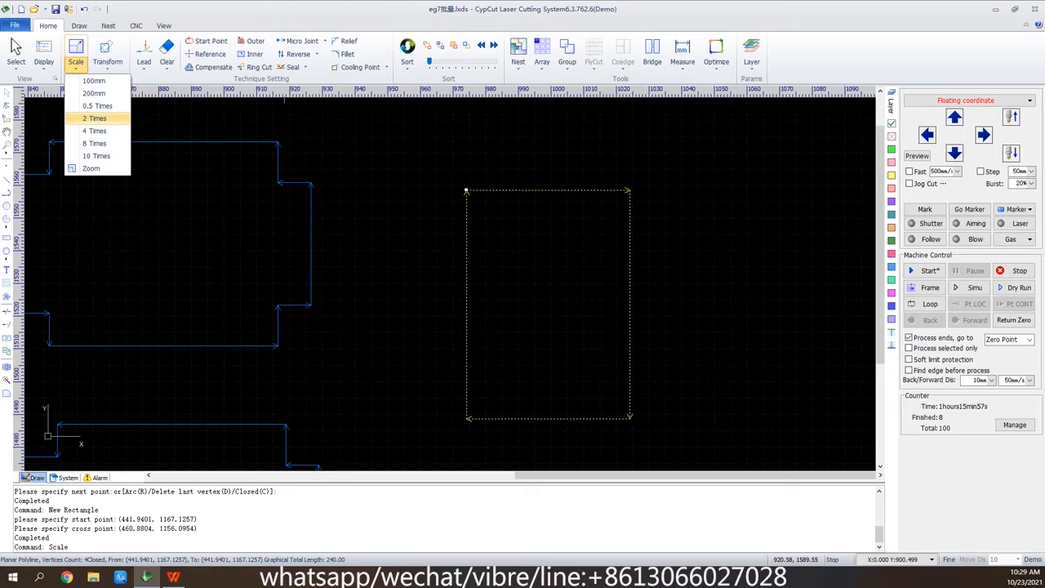
left_click(94, 118)
left_click(75, 61)
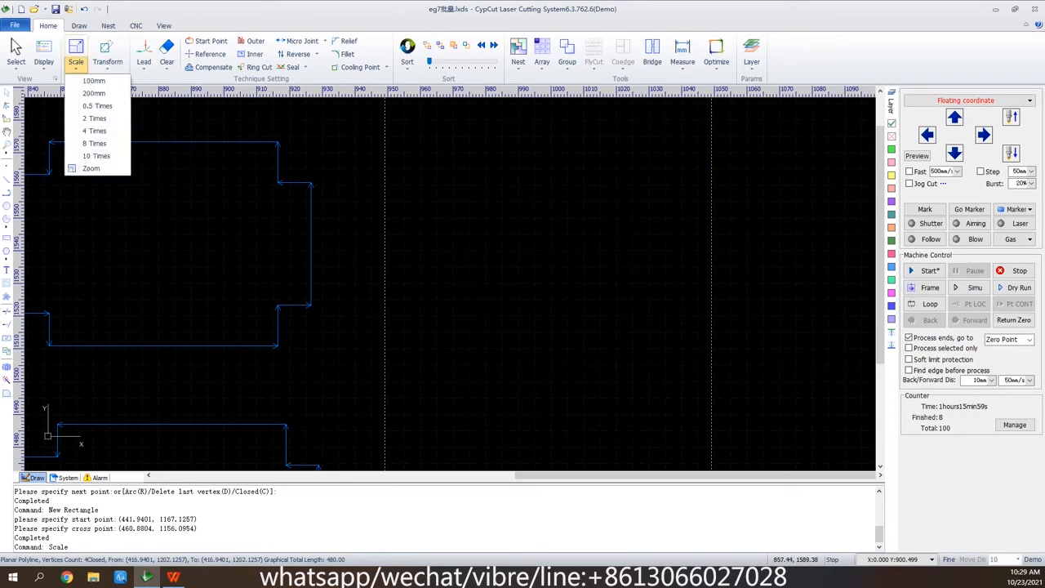
left_click(97, 105)
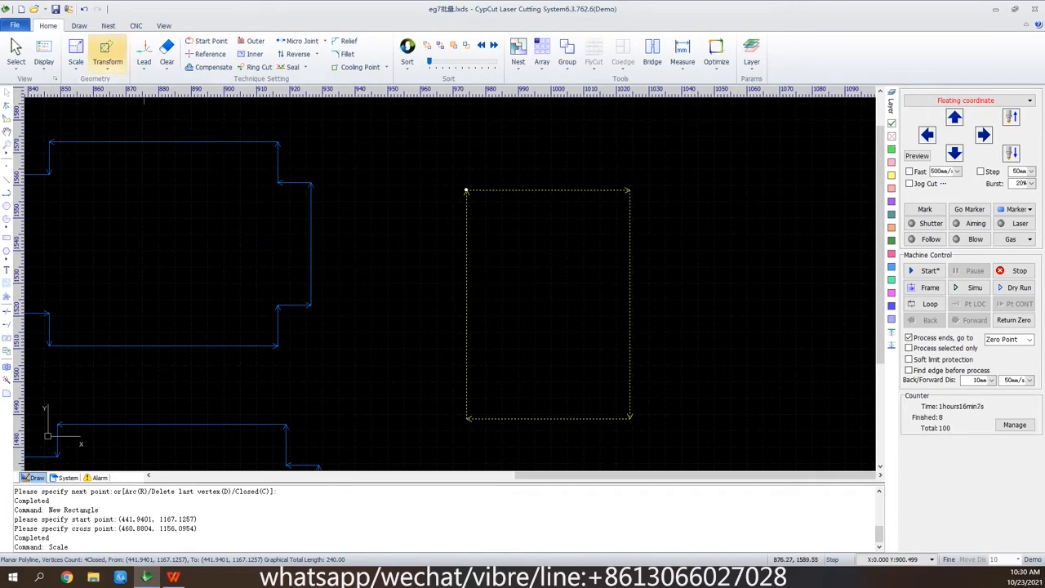
left_click(107, 57)
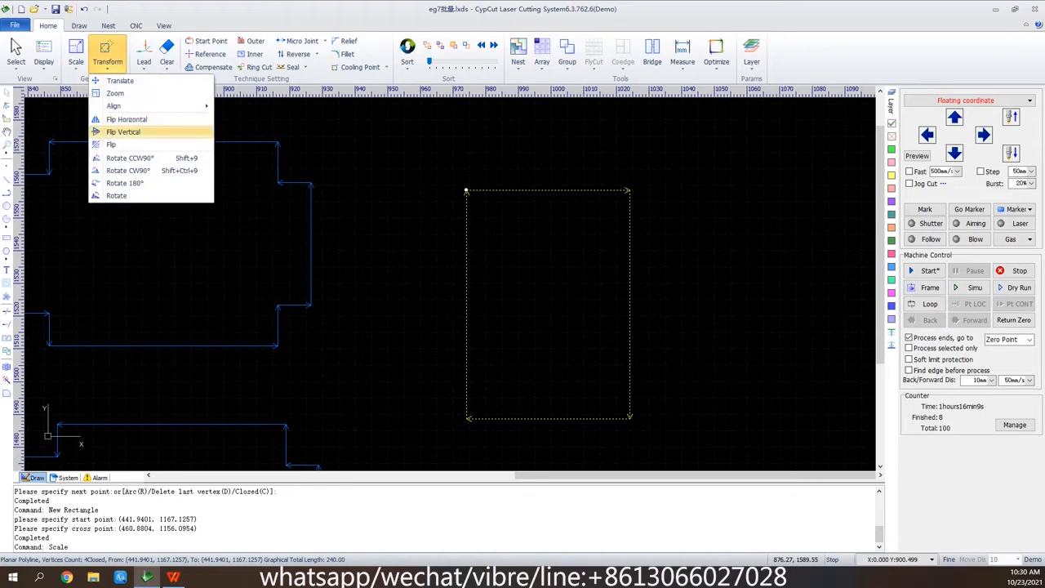
mouse_move(119, 105)
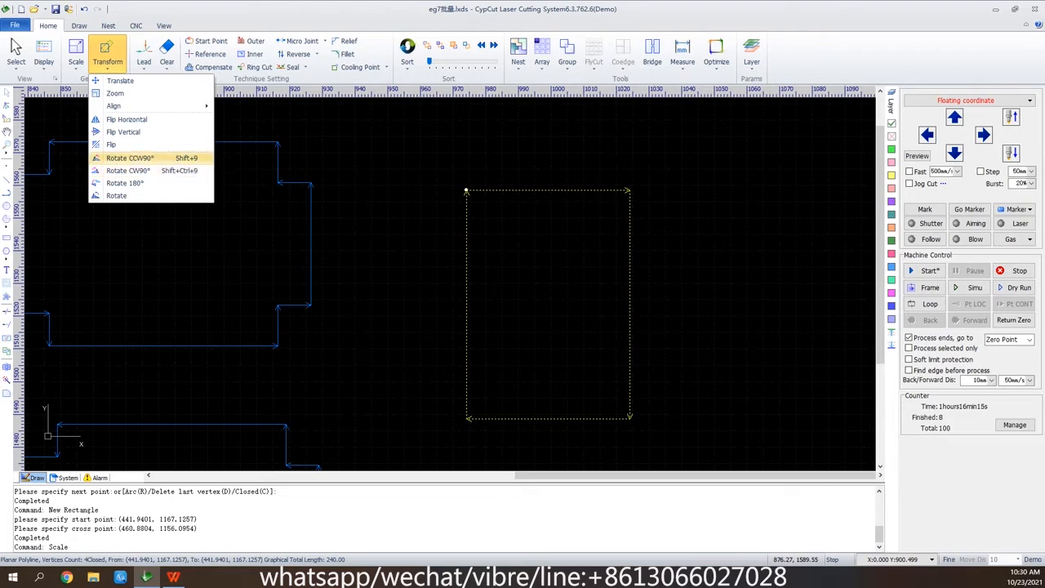
left_click(386, 221)
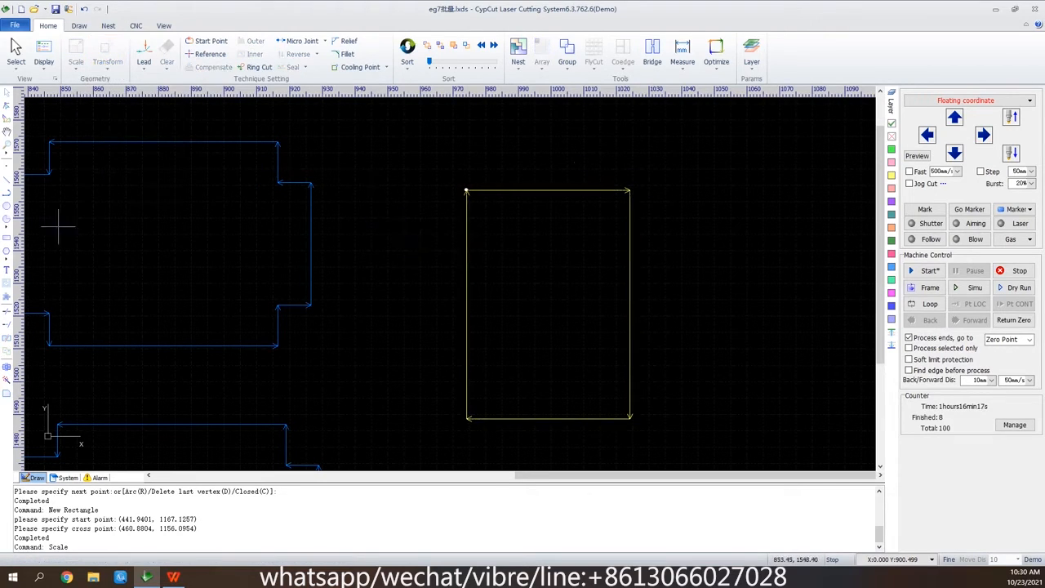
Draw a second rectangle about 75 by 9 mm across the lower part of the 50 by 70 mm rectangle.
left_click(6, 237)
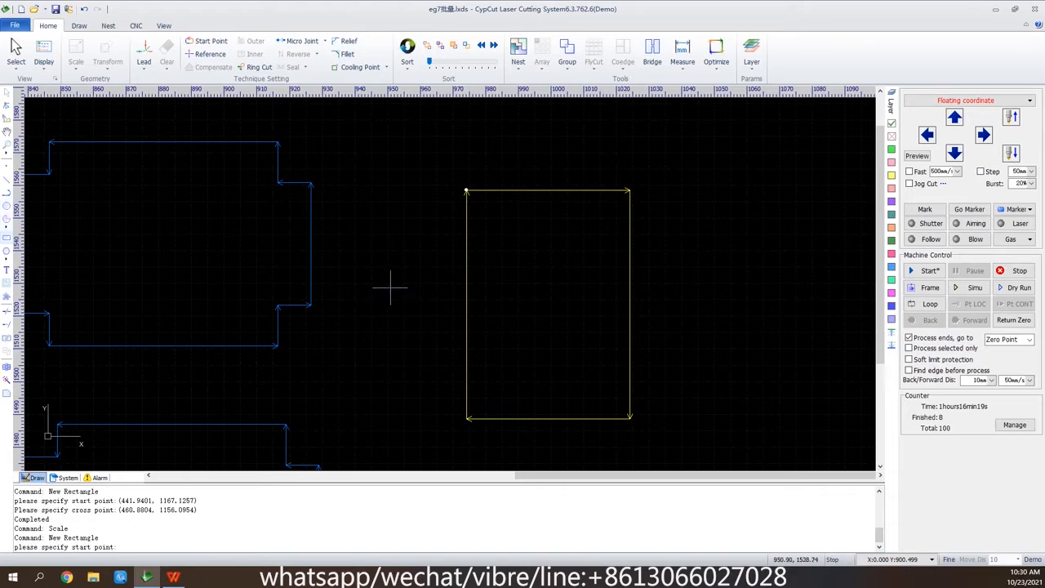
left_click(436, 354)
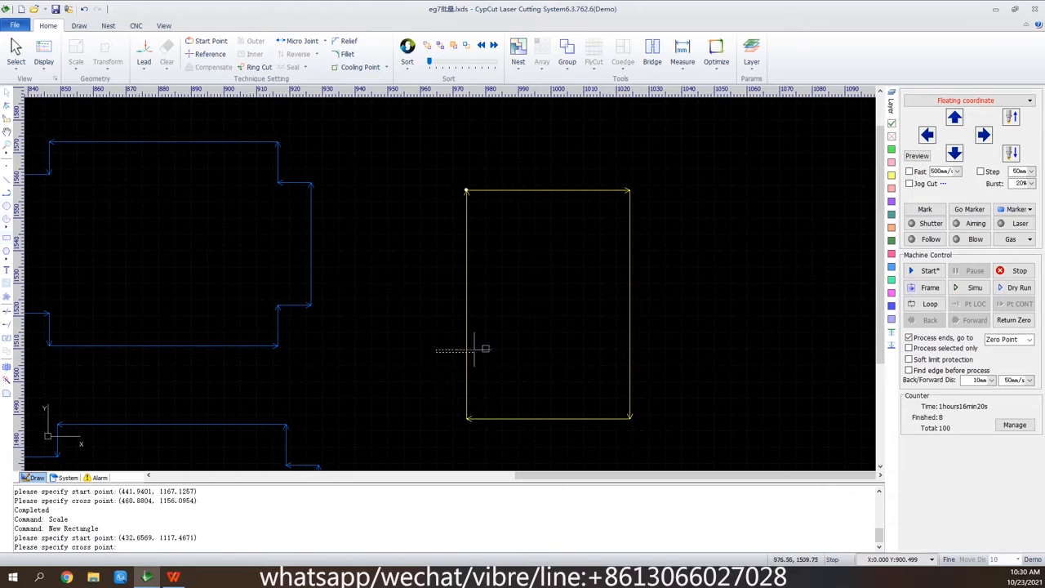
left_click(682, 381)
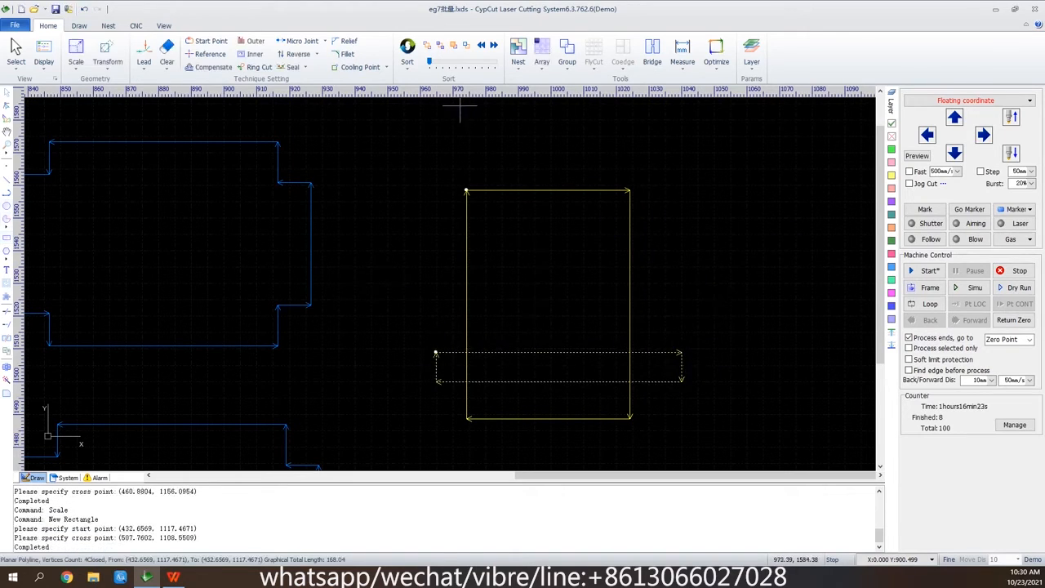
Select both overlapping rectangles and align them with Left Align.
left_click_drag(679, 159, 424, 448)
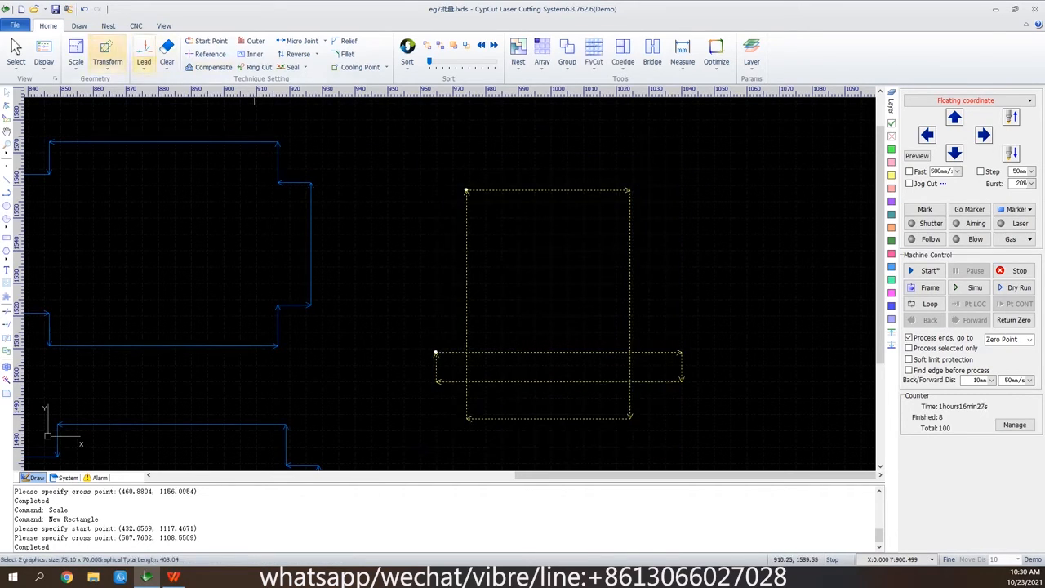
left_click(107, 57)
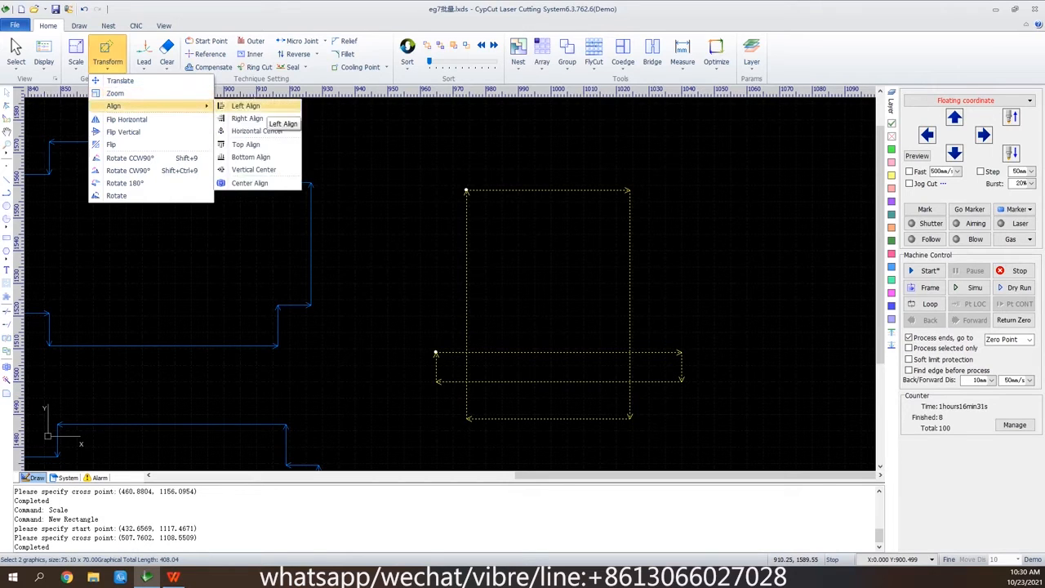
left_click(245, 106)
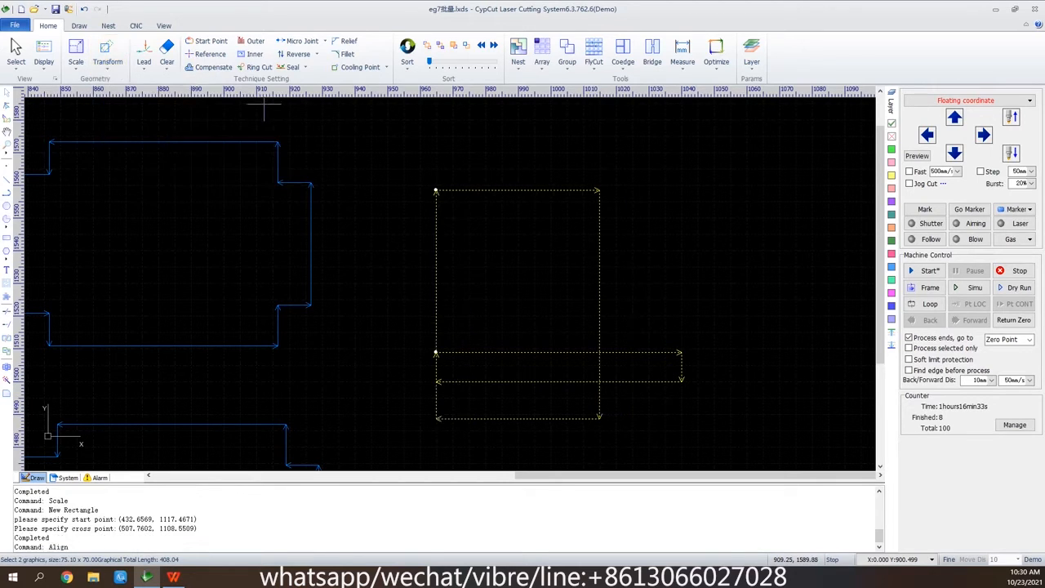
Flip the two selected rectangles vertically and rotate them 90° counterclockwise.
left_click(76, 59)
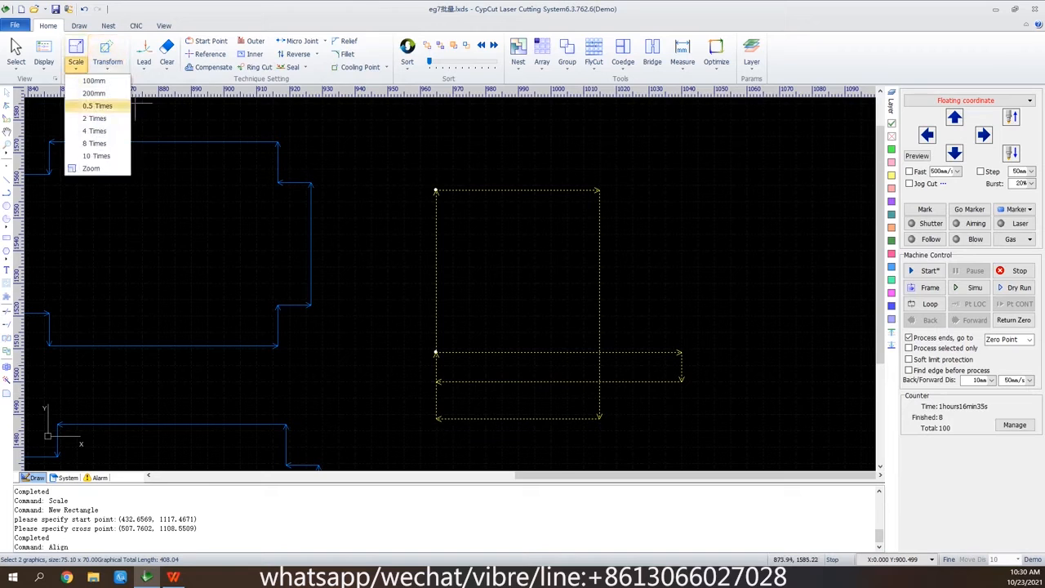
left_click(107, 57)
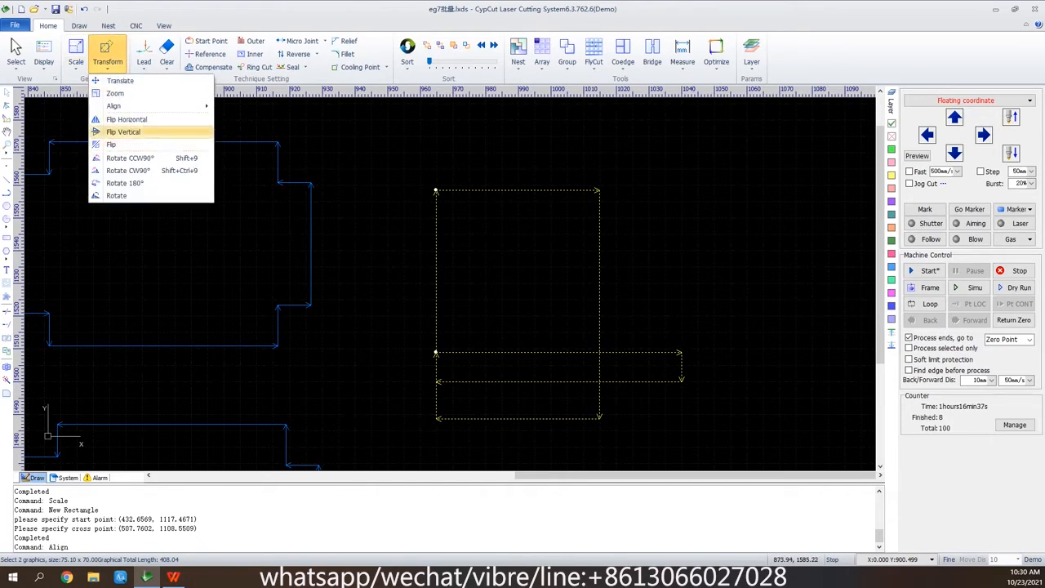
left_click(151, 131)
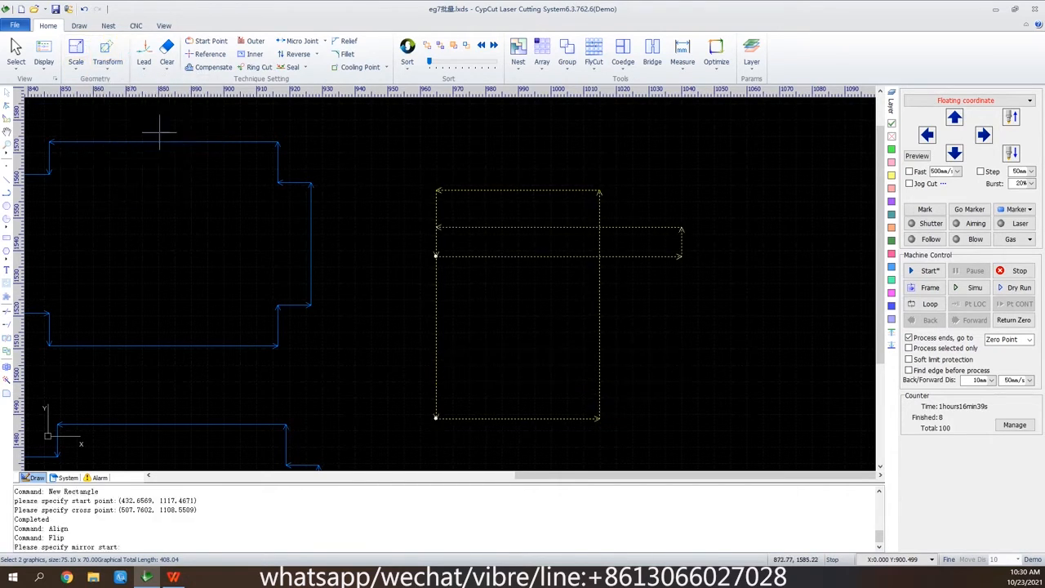
left_click(107, 56)
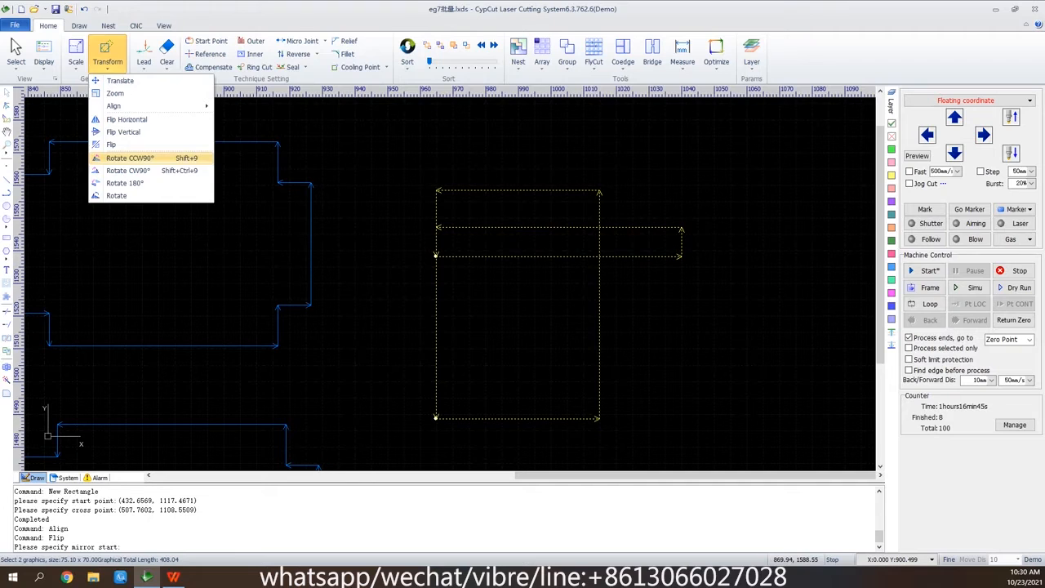
left_click(163, 158)
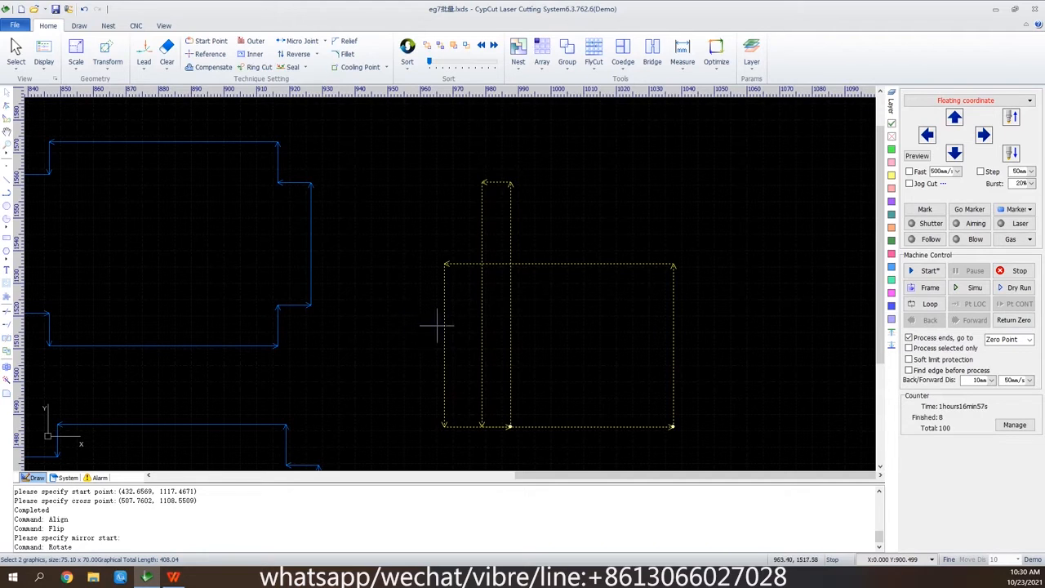
Apply a 20 mm Line lead-in at 90° from the part tip, with no lead-out, to the upper-left notched part.
scroll(536, 329, "down", 2)
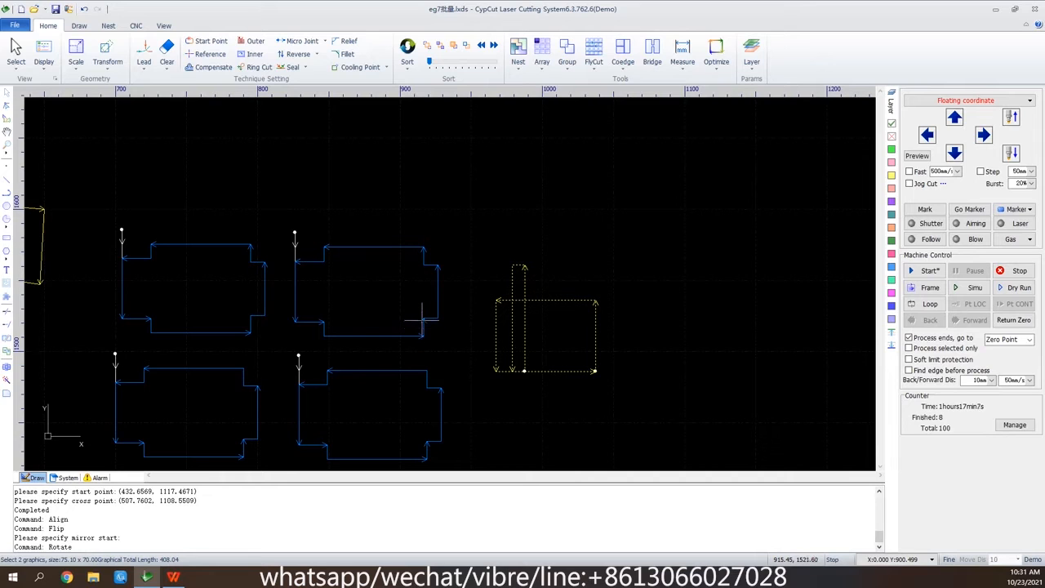
scroll(107, 347, "down", 1)
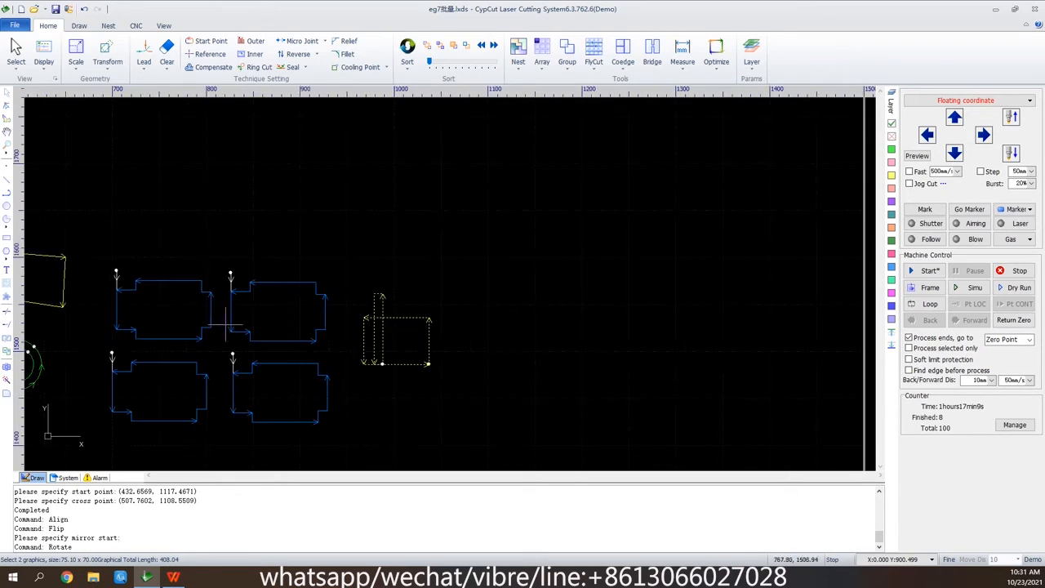
scroll(99, 408, "up", 2)
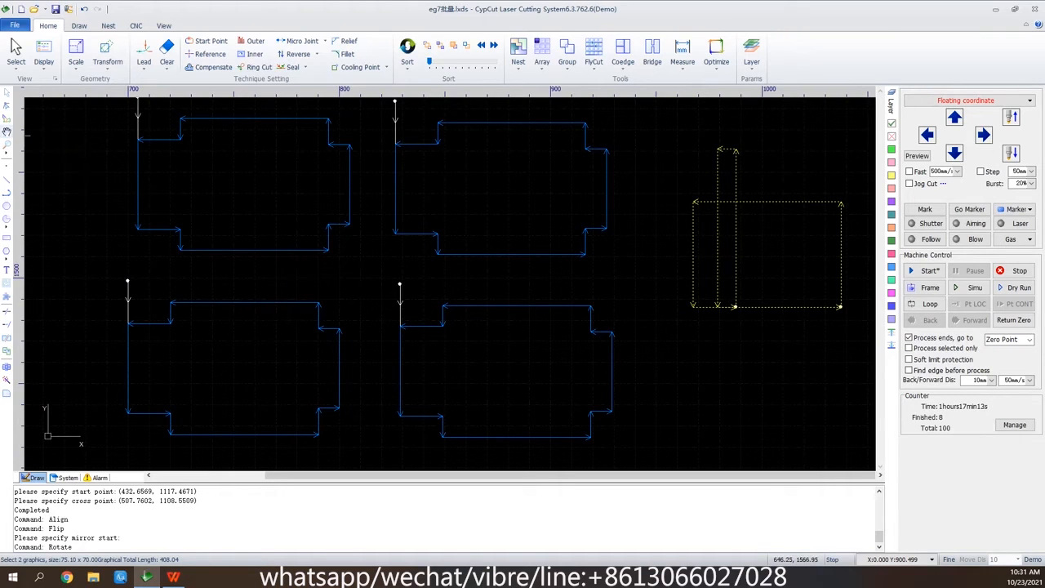
left_click(6, 131)
left_click_drag(106, 114, 232, 204)
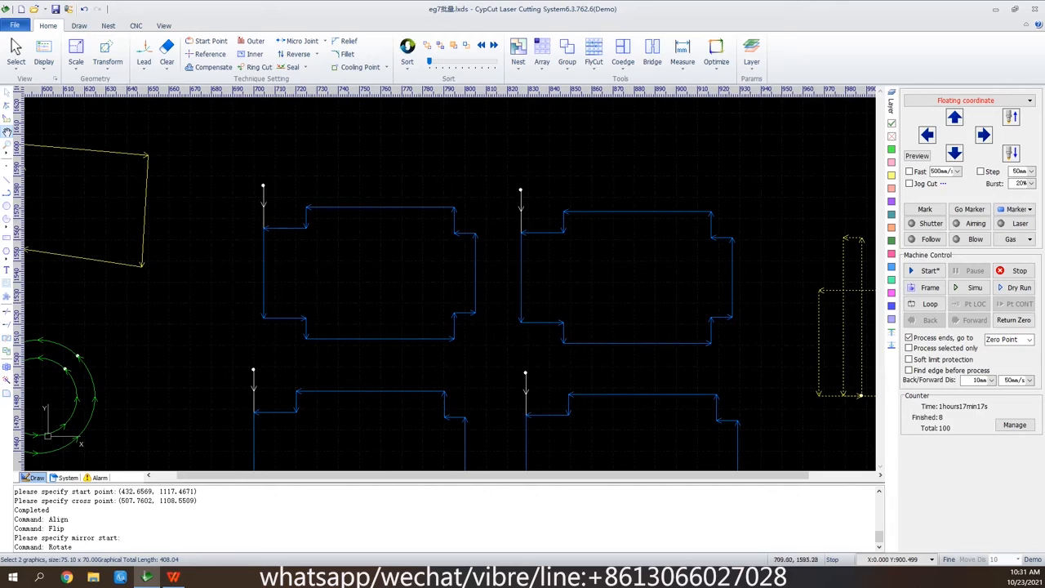
left_click(7, 105)
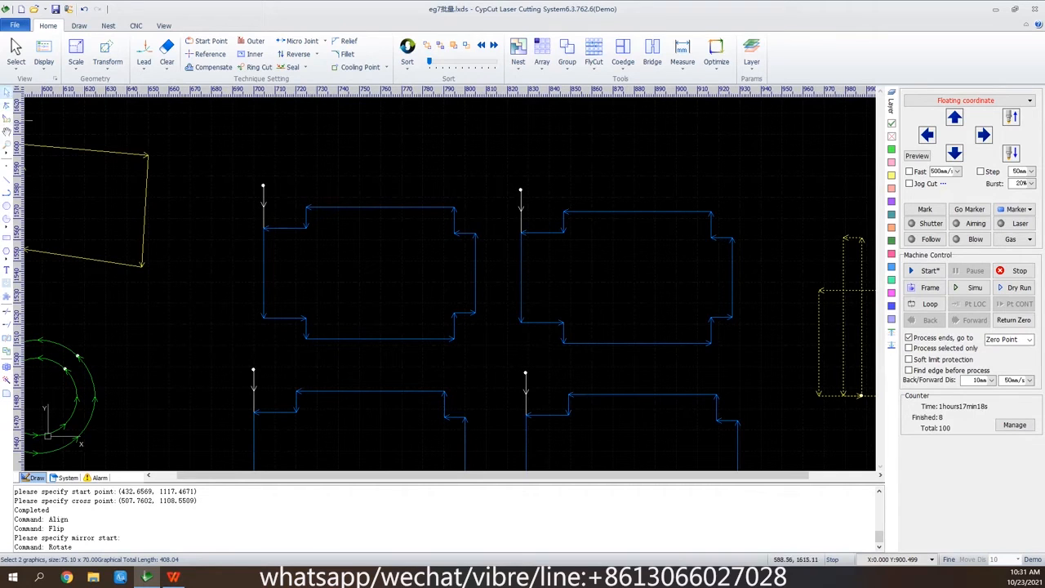
left_click(458, 235)
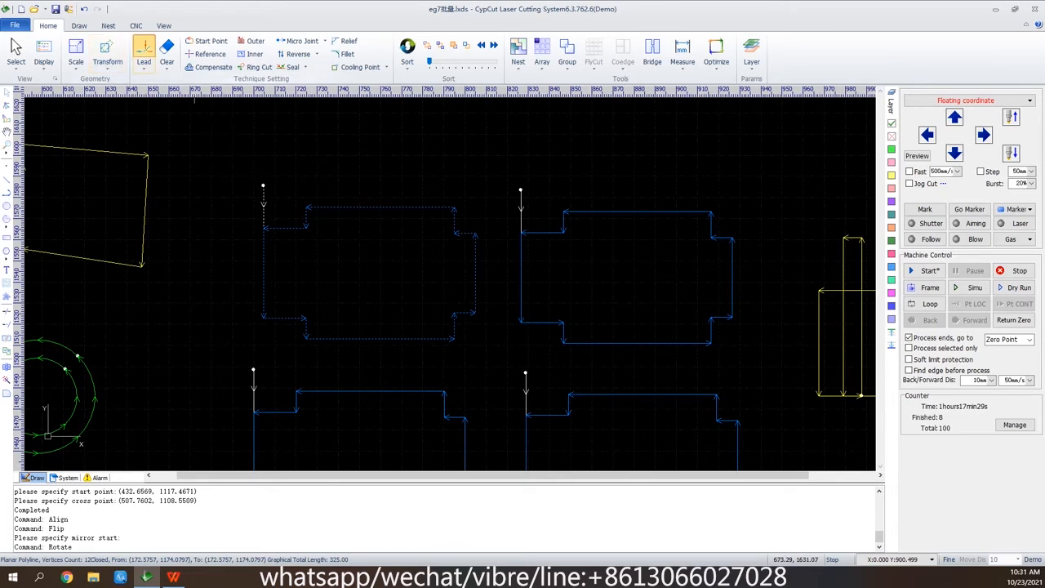
left_click(143, 50)
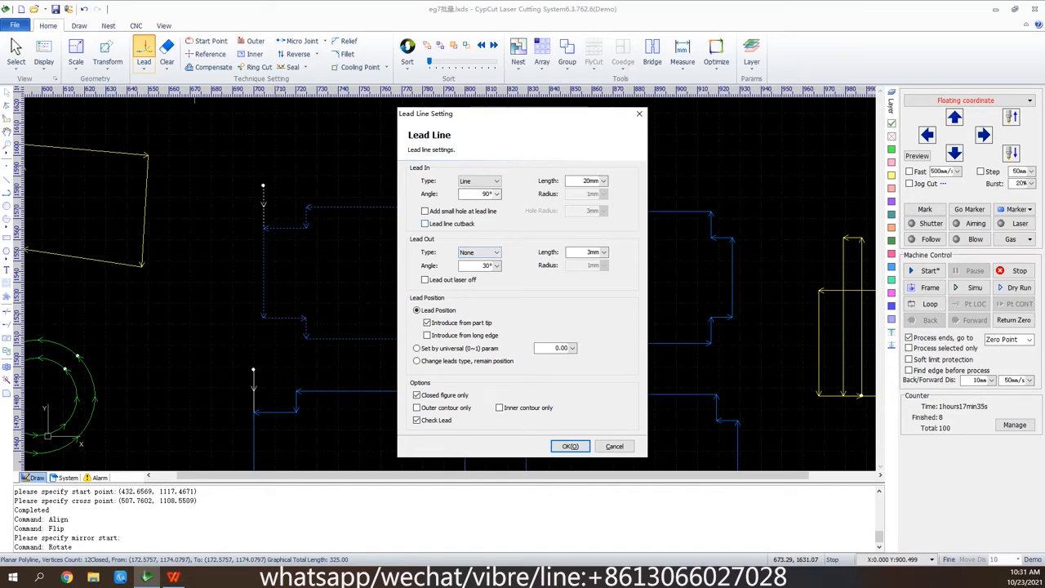
left_click(495, 181)
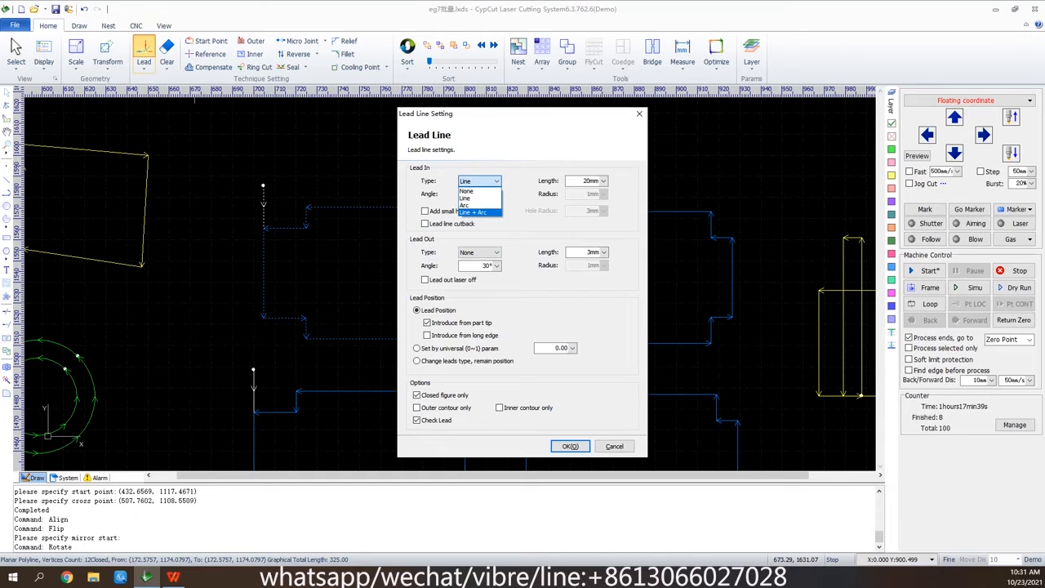
key("Escape")
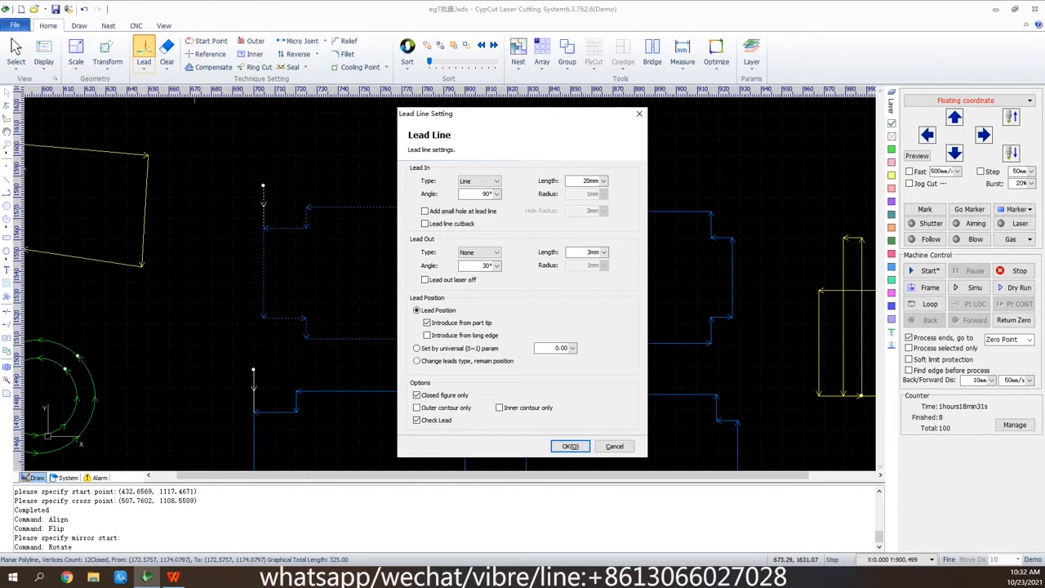
left_click(570, 446)
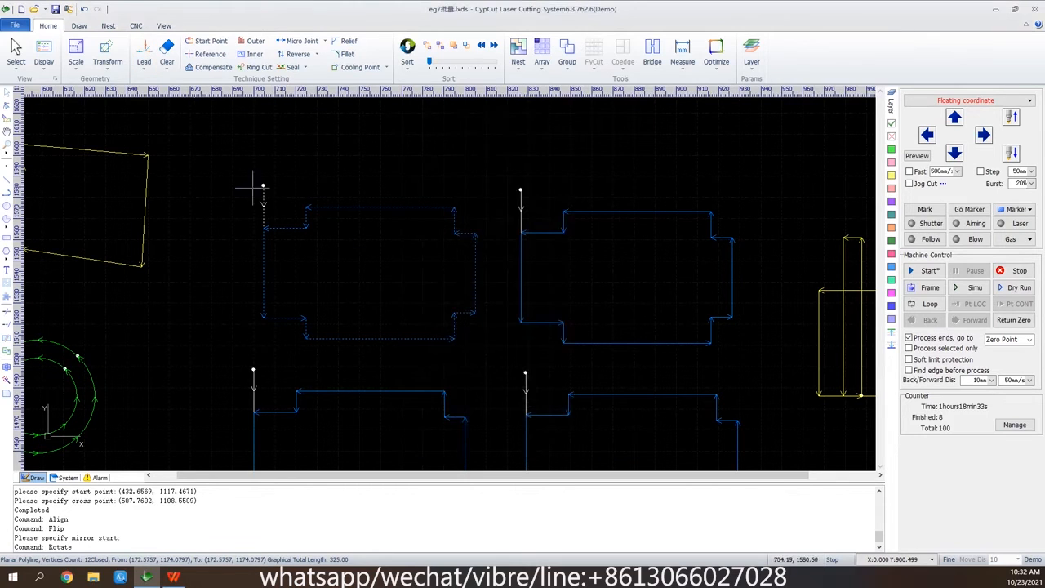
Clear the lead line from the upper-left notched part.
left_click(144, 65)
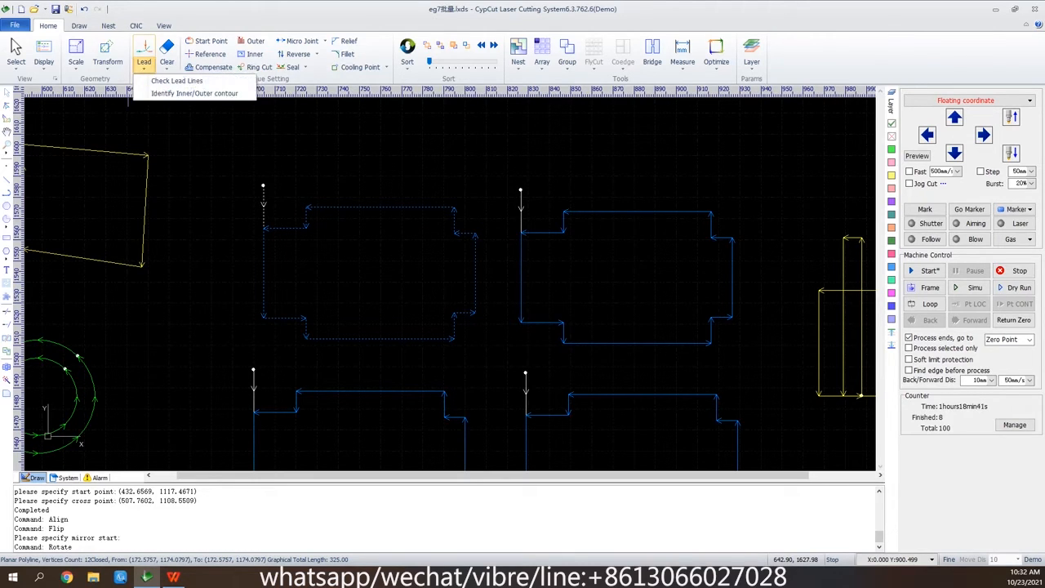
left_click(167, 61)
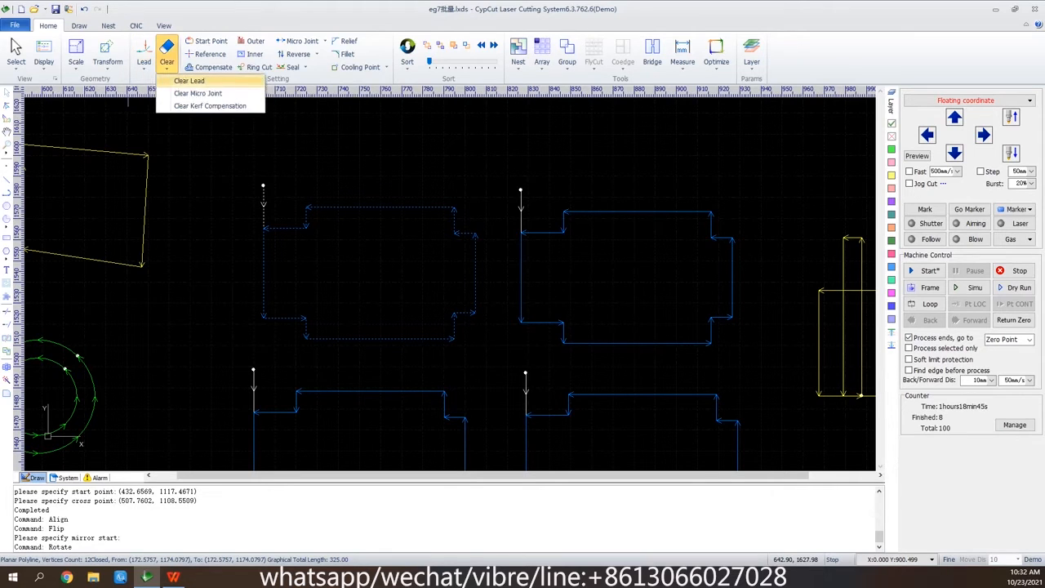
left_click(189, 81)
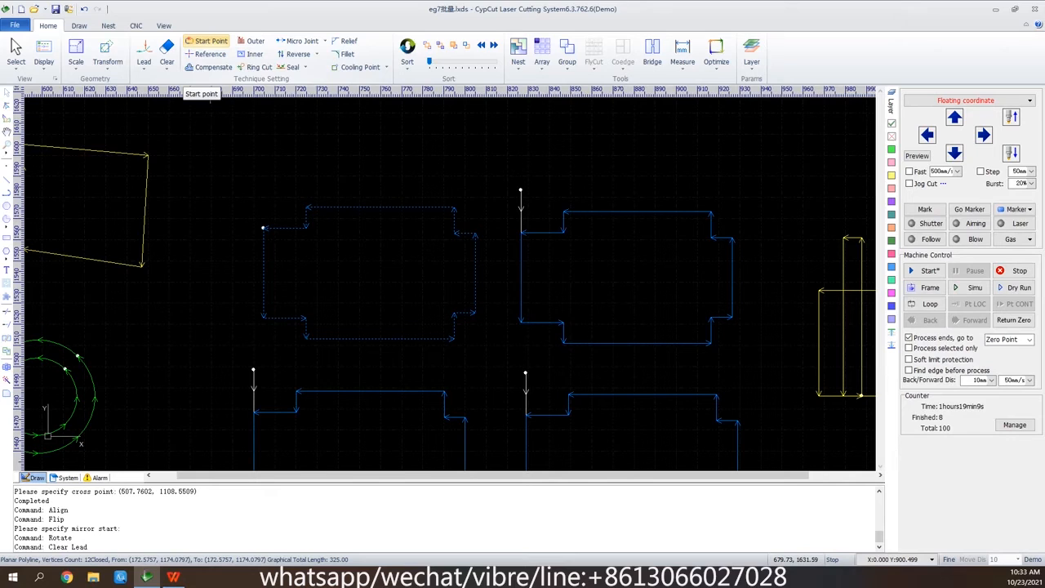
Try several corners as the upper-left notched part's start point, finishing at the lower end of its left edge.
left_click(206, 41)
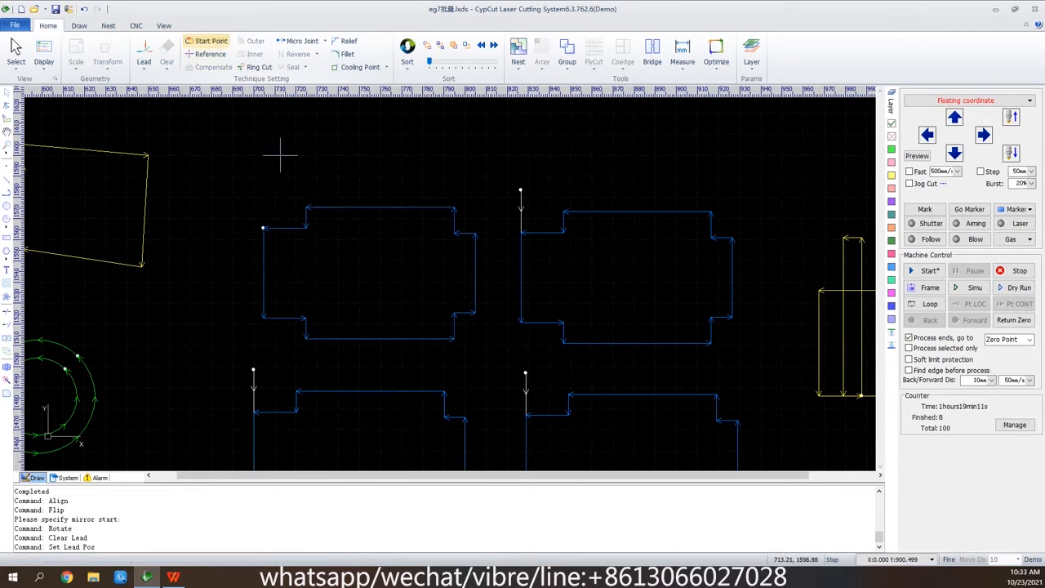
left_click(306, 207)
left_click(263, 228)
left_click(263, 318)
scroll(666, 157, "down", 2)
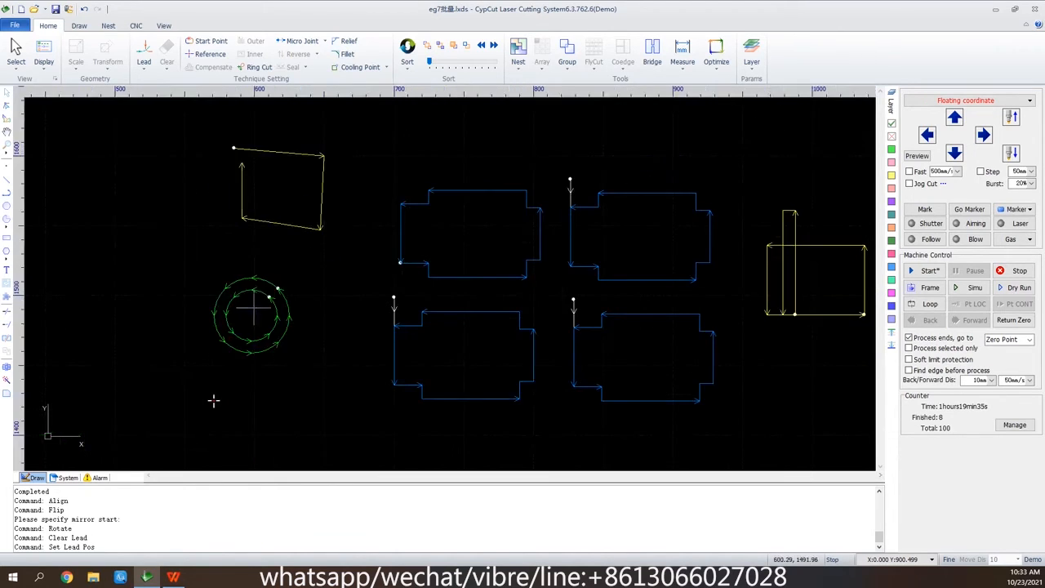
scroll(215, 323, "up", 2)
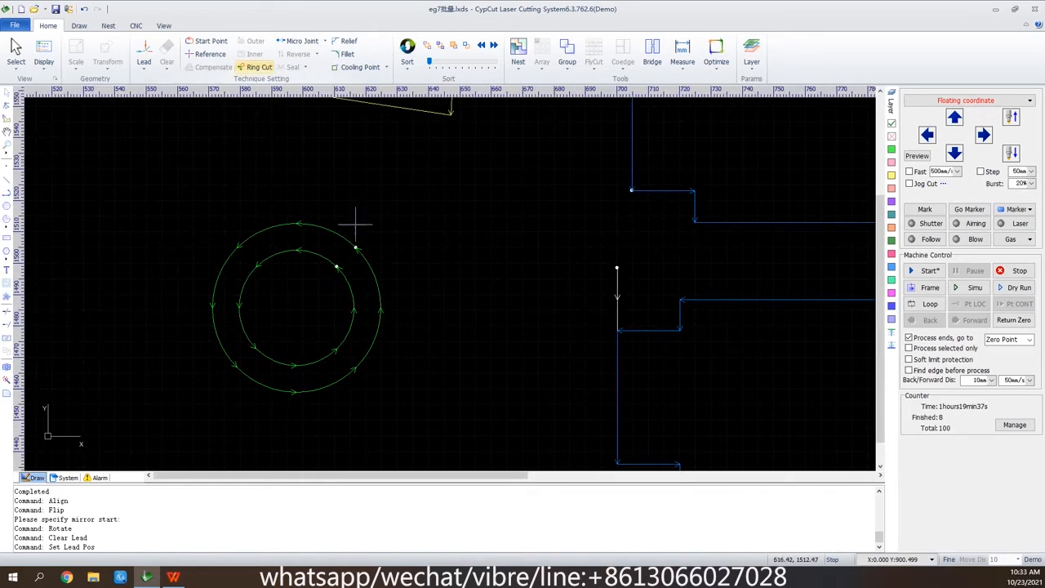
right_click(358, 218)
key("Escape")
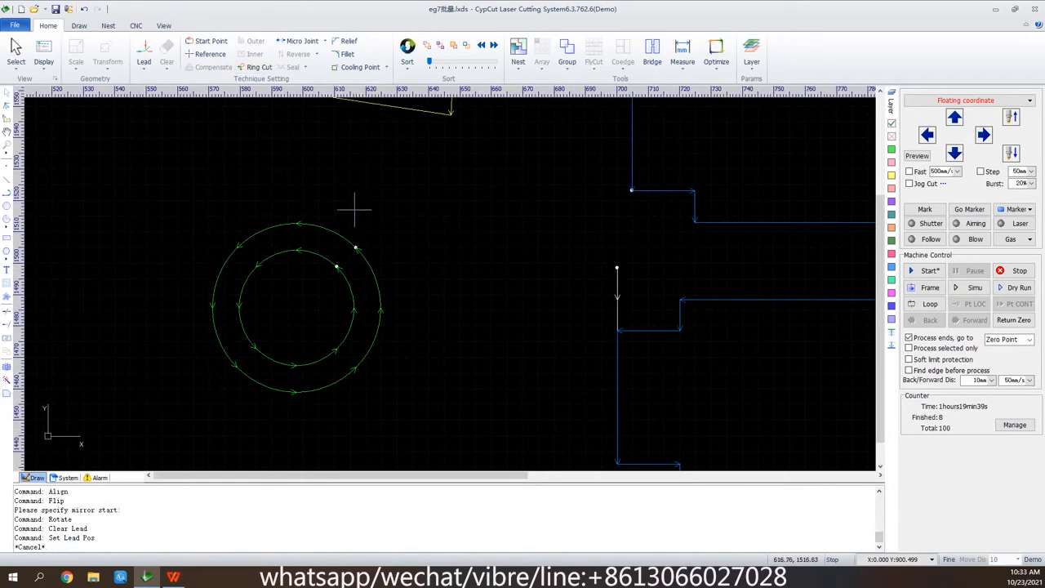
Apply kerf compensation to both concentric circles with 0.1 mm outer and inner widths, sharp corners, and Inner shrink, outer expand.
left_click_drag(353, 210, 308, 310)
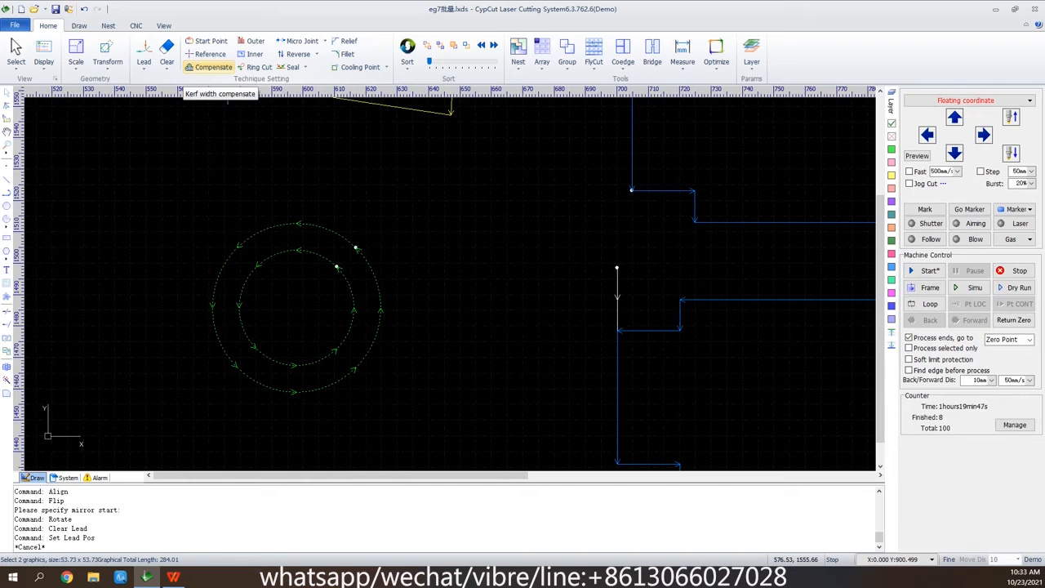
left_click(211, 66)
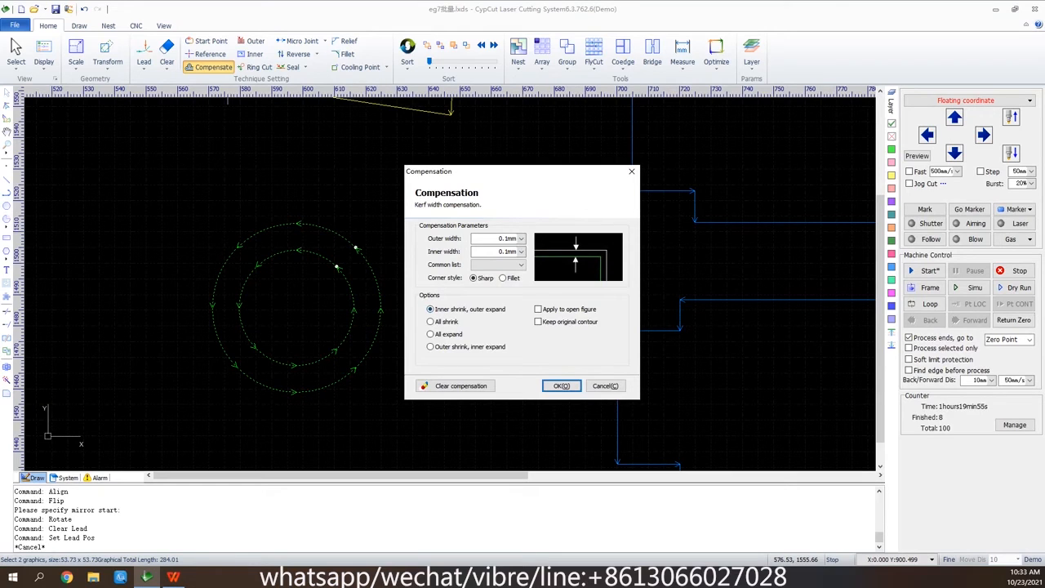
left_click(561, 386)
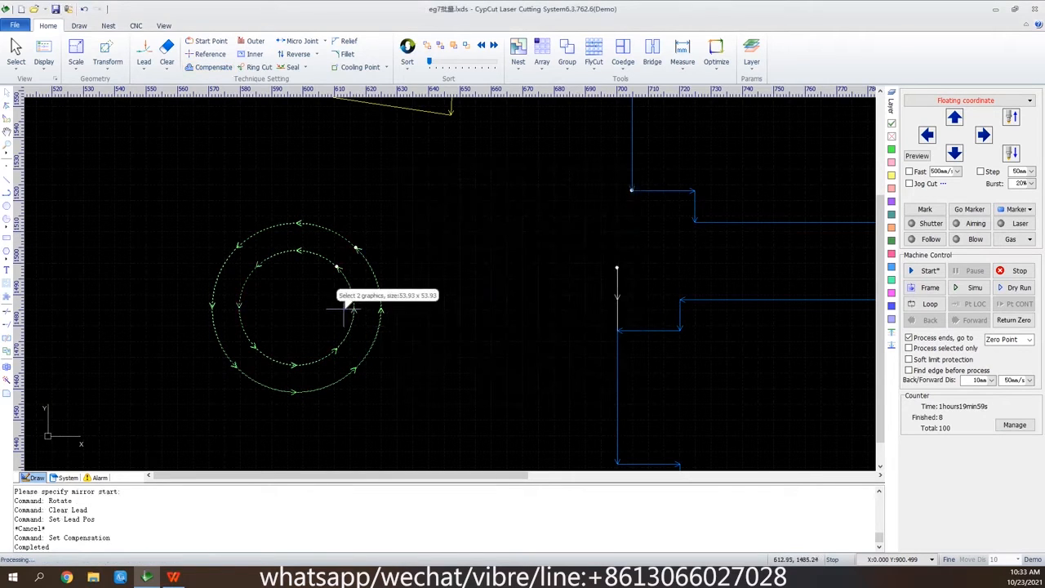
scroll(345, 308, "up", 2)
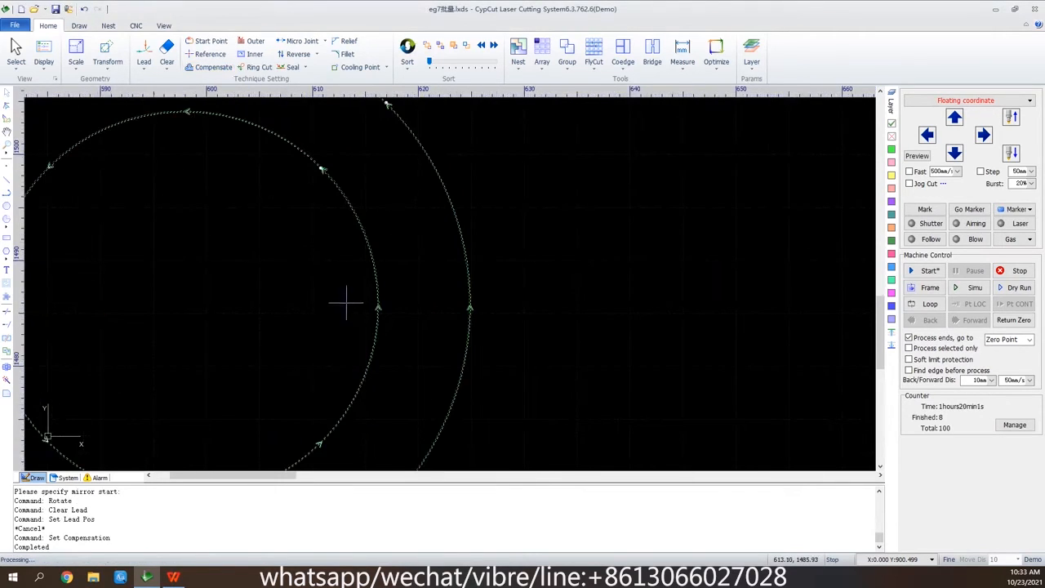
scroll(367, 299, "up", 2)
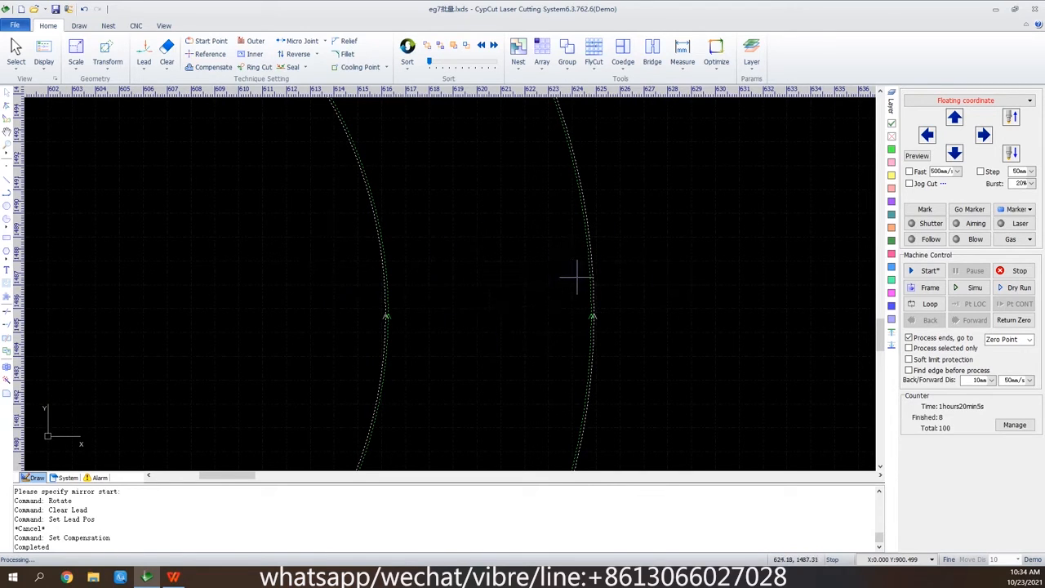
scroll(577, 276, "down", 3)
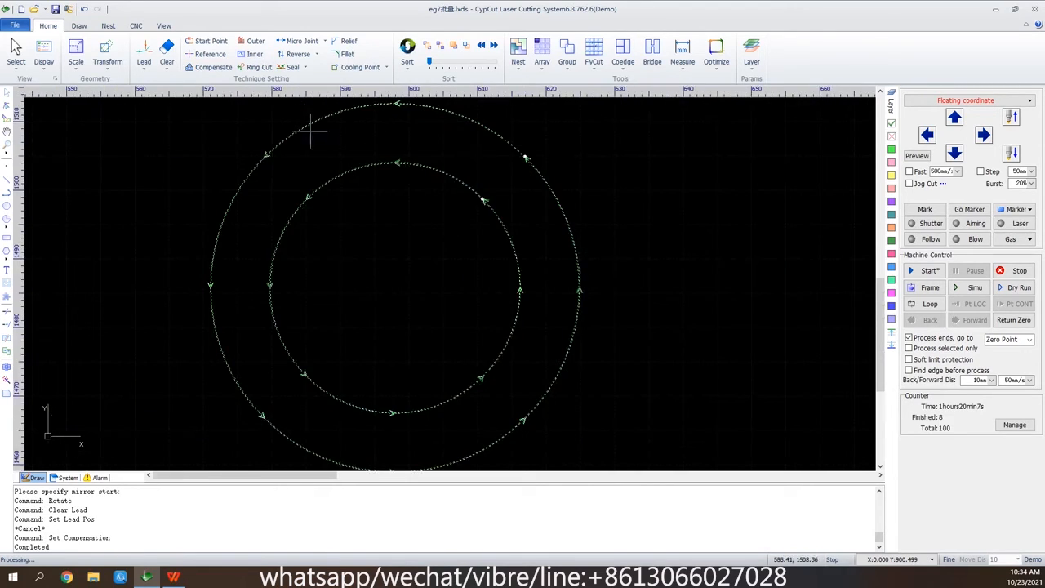
Save the changes to eg7批量 and open the file eg阴切阳切.
left_click(33, 9)
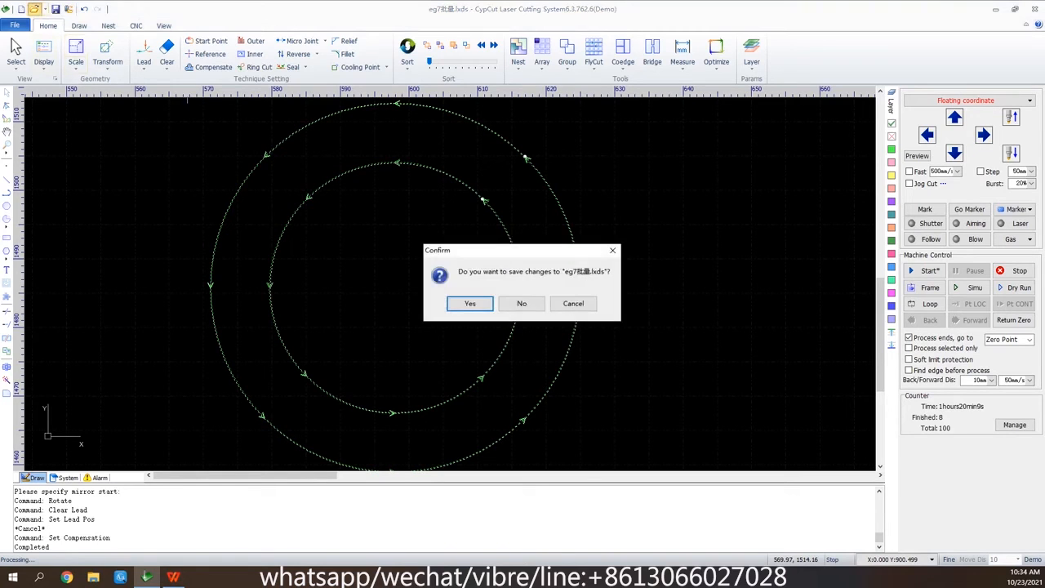
key("Return")
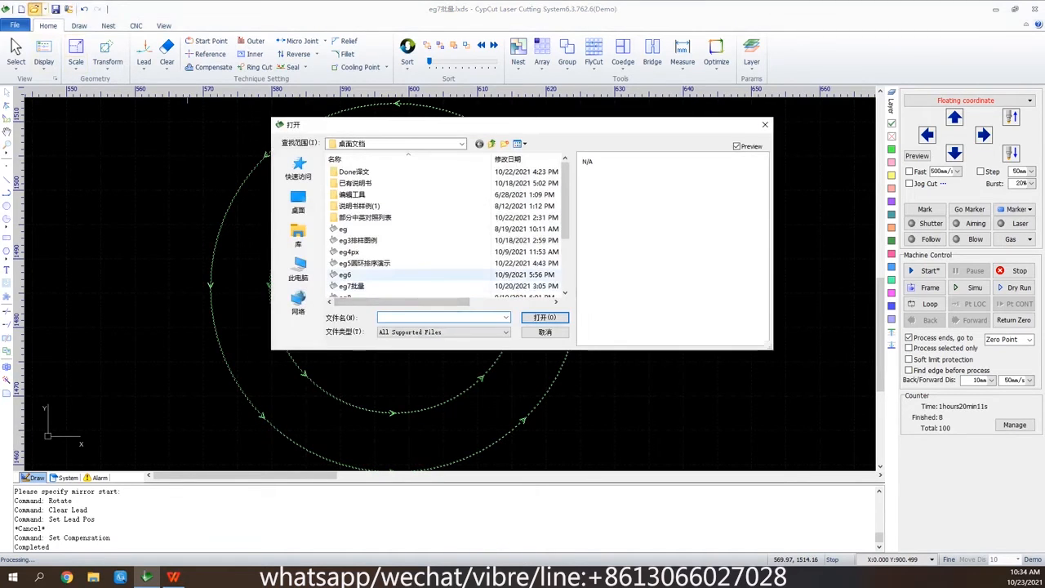
scroll(359, 275, "down", 2)
left_click(363, 286)
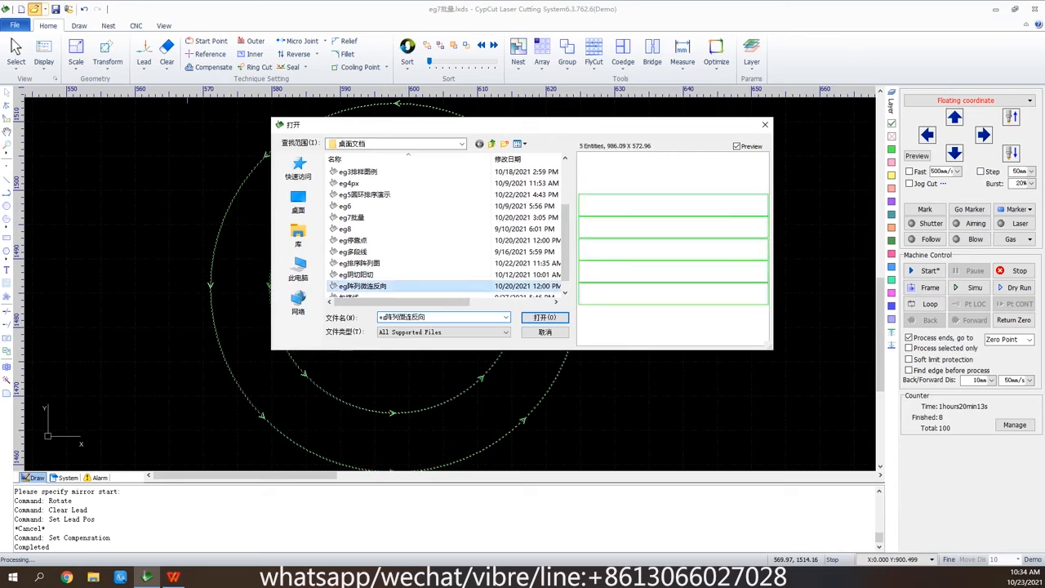
left_click(356, 275)
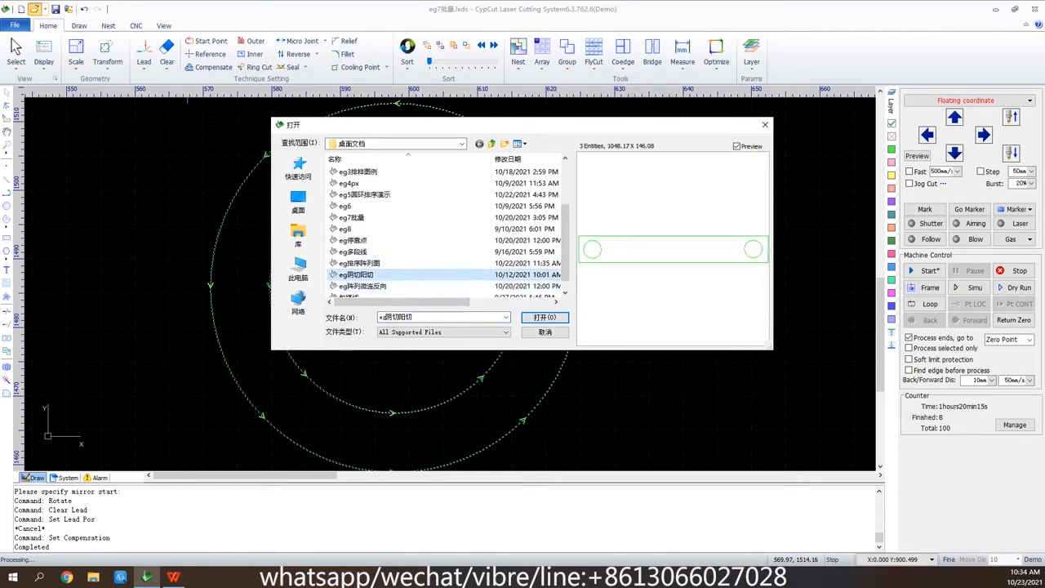
left_click(545, 317)
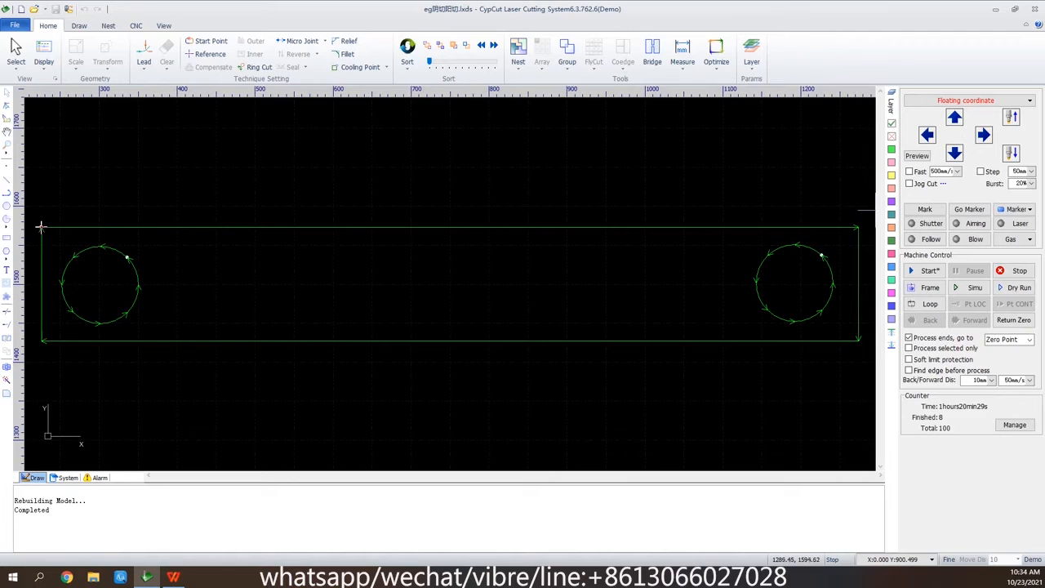
Apply lead lines to the rectangle and its two circles and identify the inner and outer contours.
left_click_drag(869, 213, 24, 412)
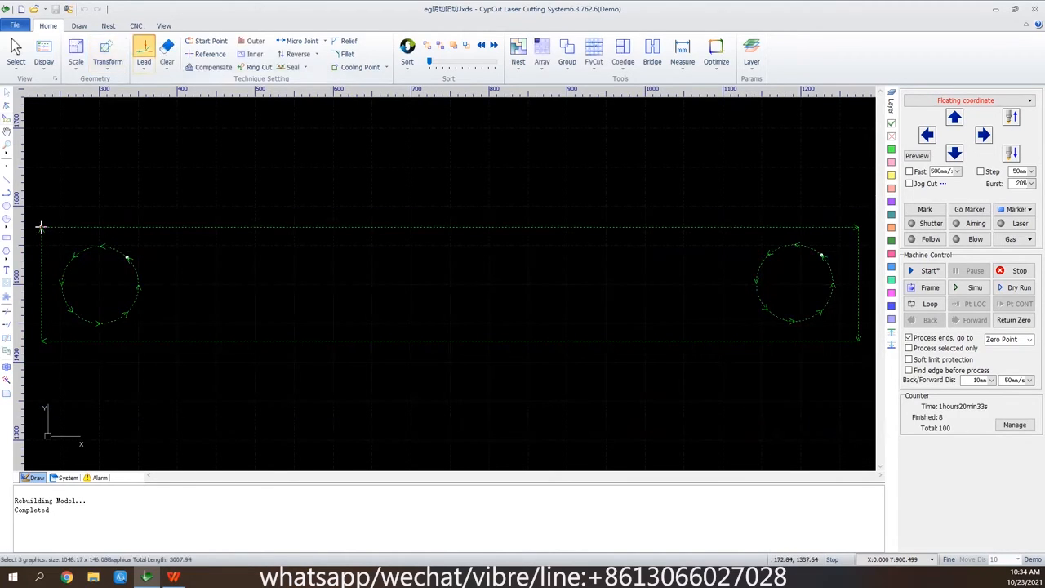
left_click(143, 53)
left_click(571, 446)
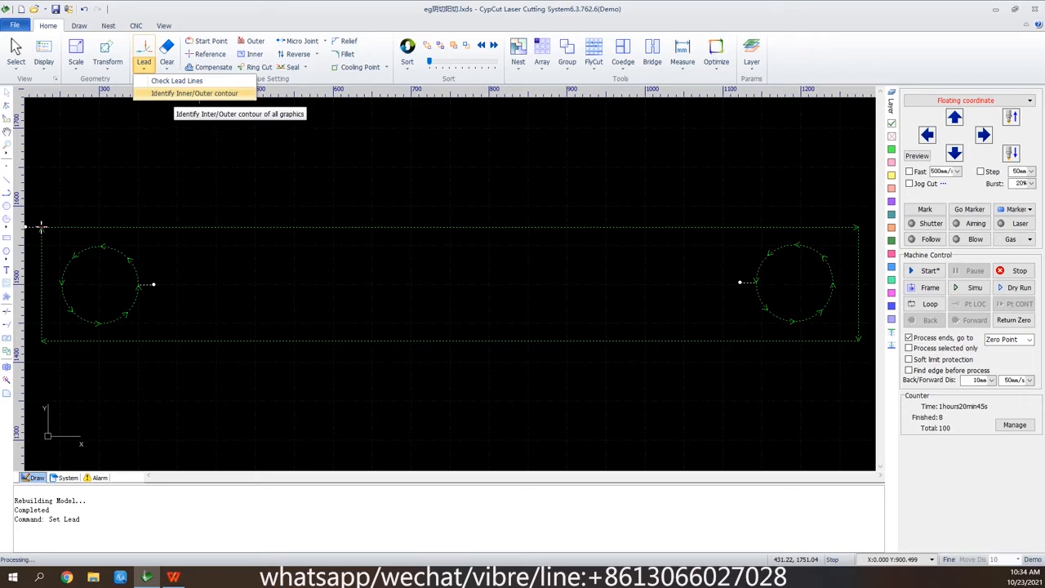
left_click(194, 93)
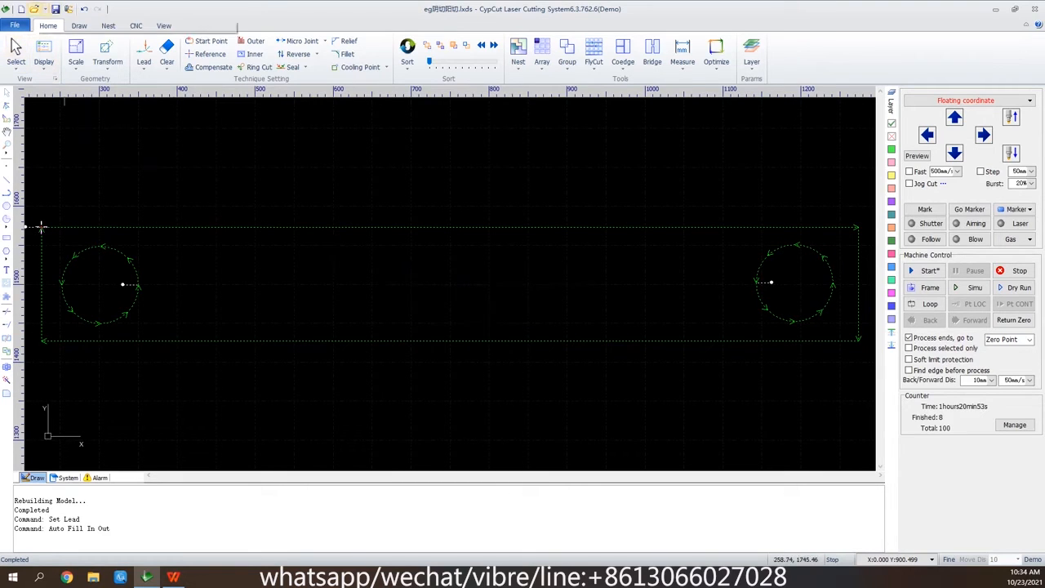
Save the changes to eg阴切阳切 and open the file eg阵列微连反向.
left_click(33, 8)
key("Return")
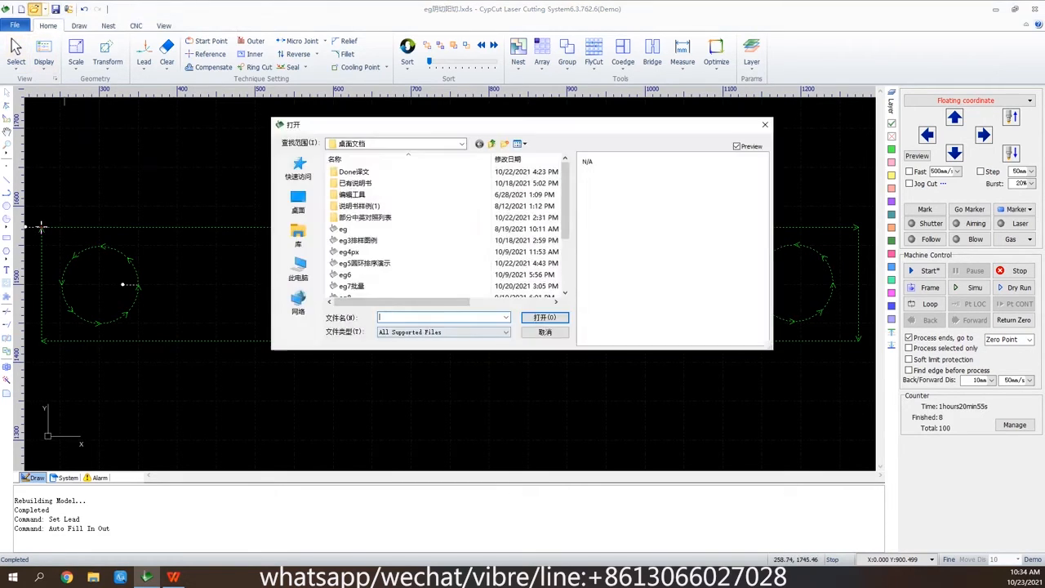
scroll(376, 254, "down", 3)
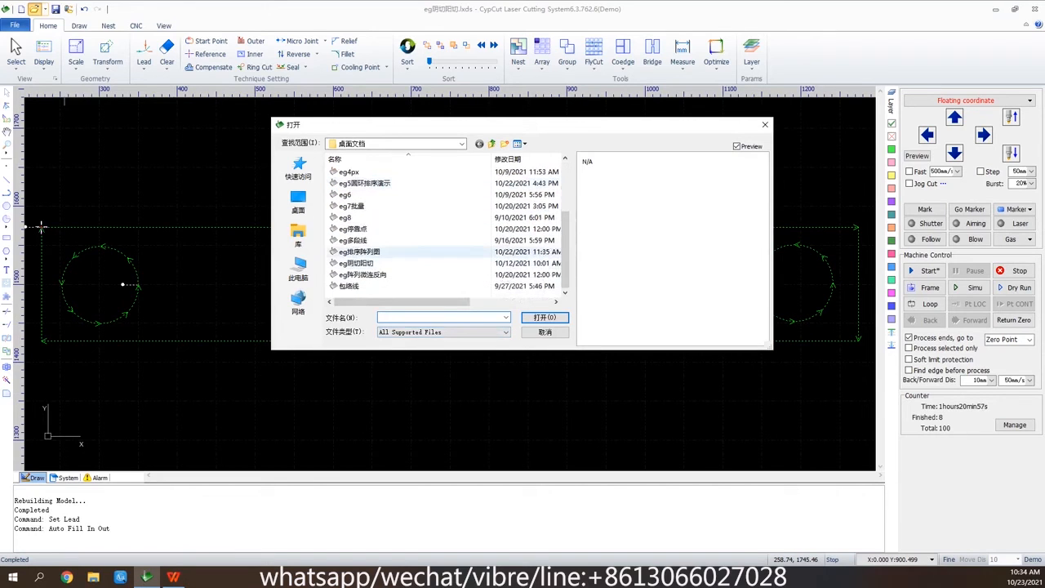
left_click(363, 274)
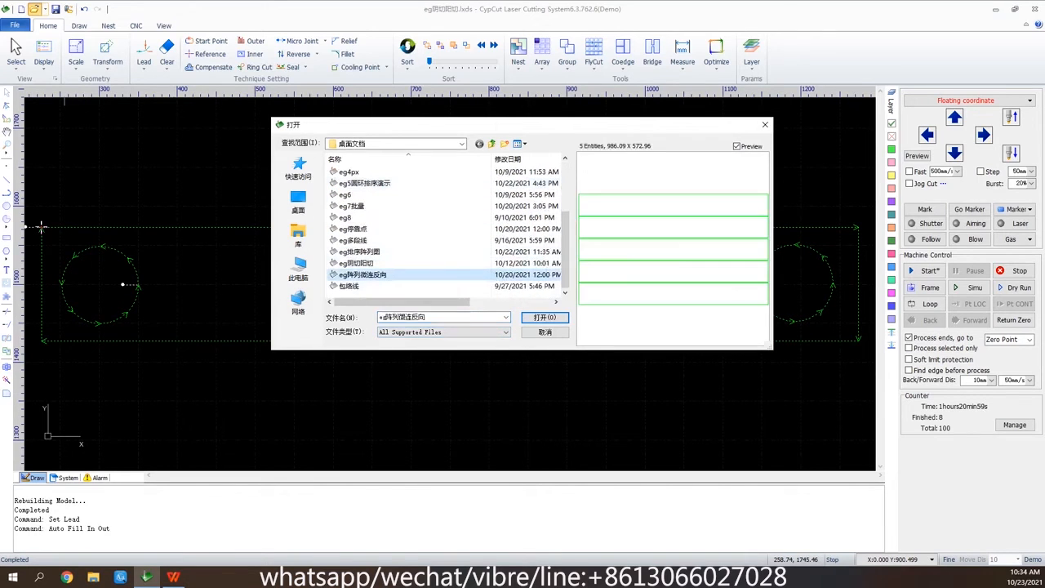
left_click(545, 317)
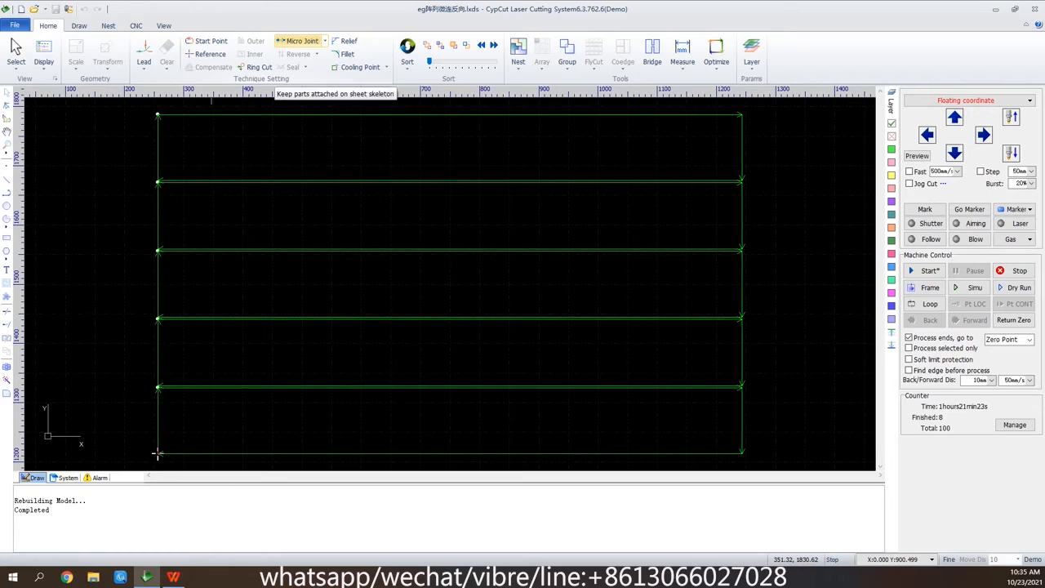
Add a 2 mm manual micro joint to the topmost rectangle's upper edge, near its left end.
left_click(298, 41)
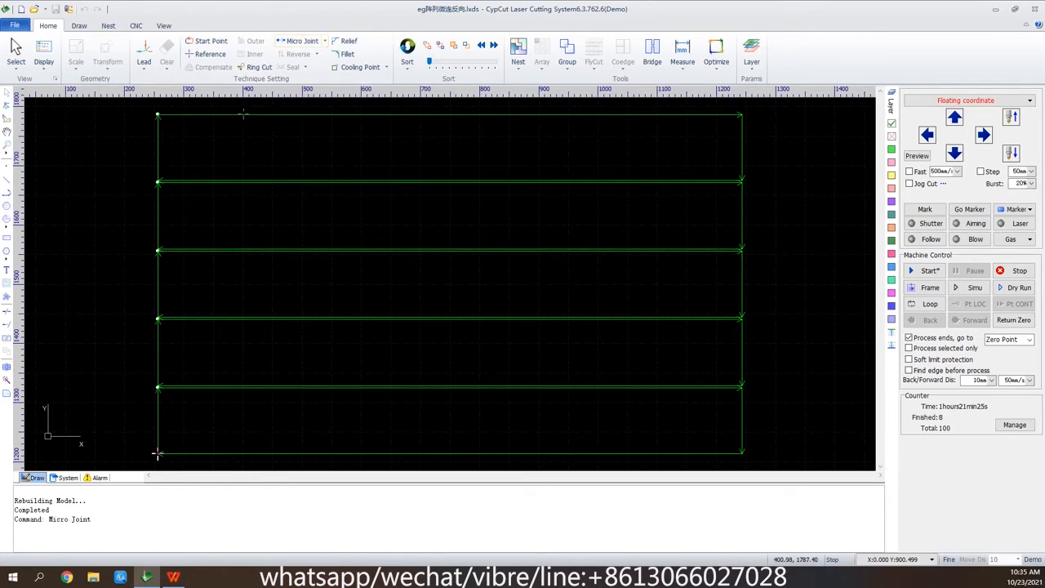
left_click(157, 454)
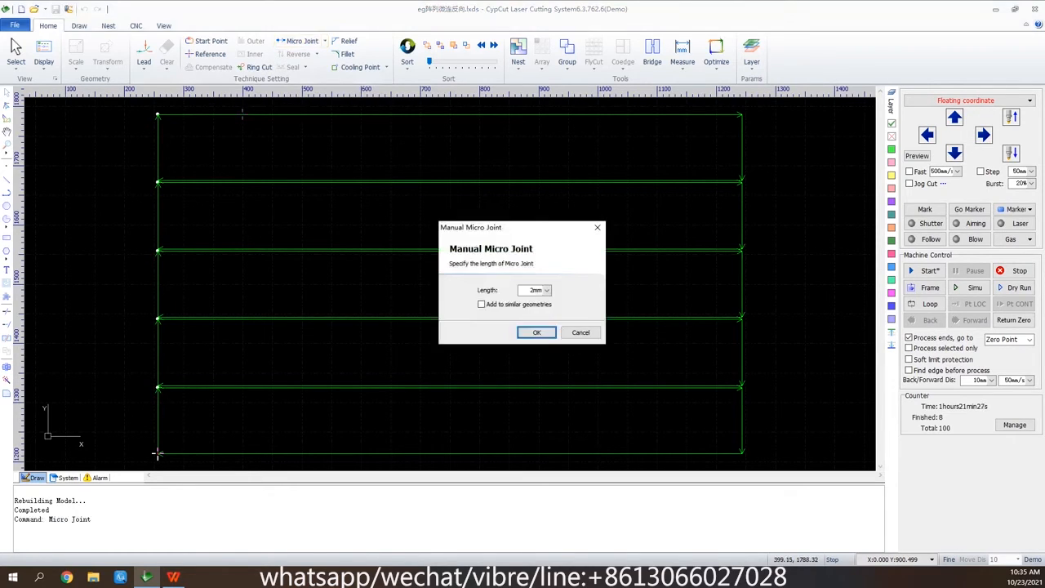
left_click(536, 332)
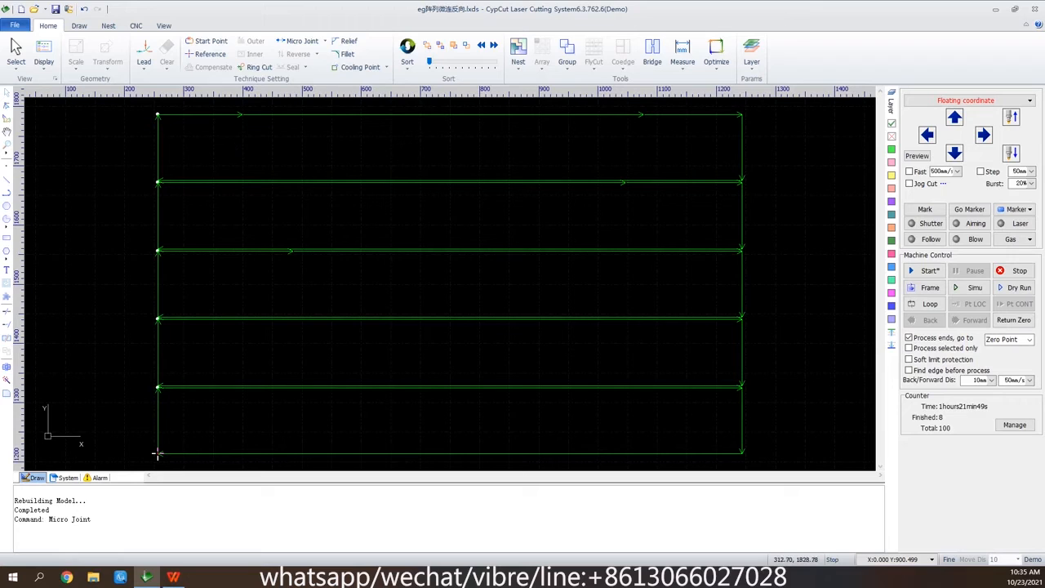
left_click(325, 41)
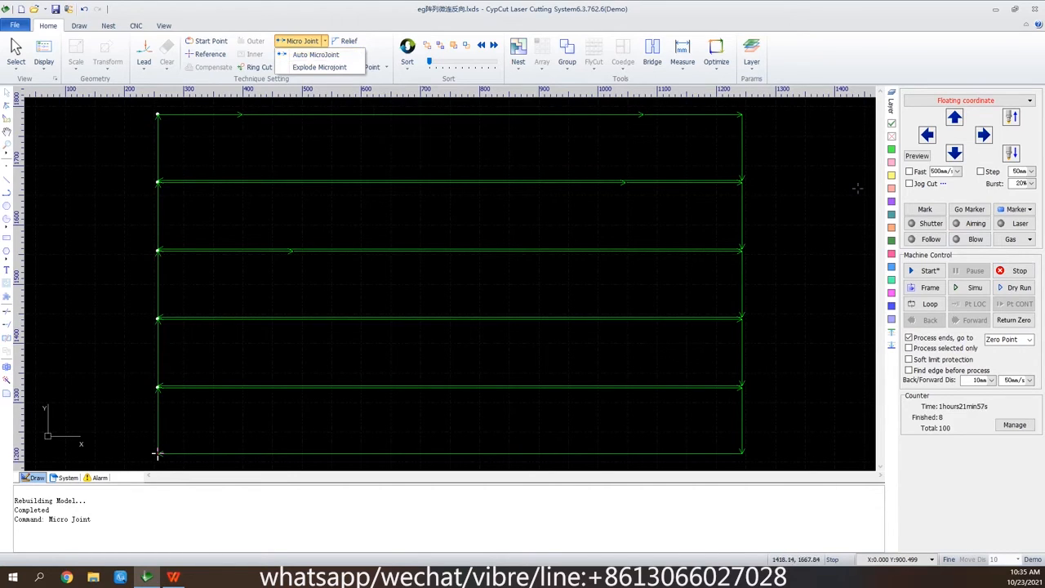
key("Escape")
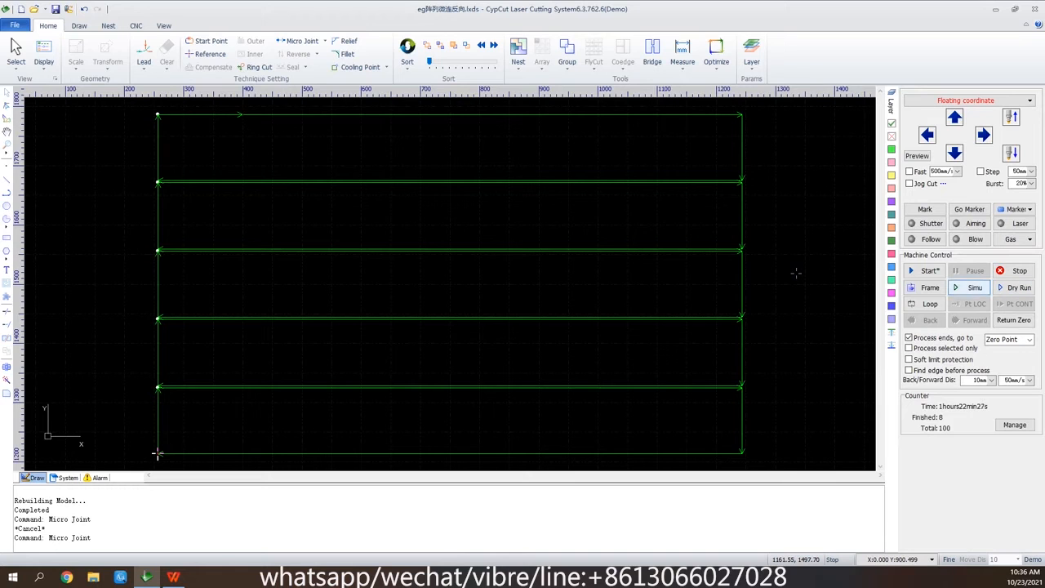
Simulate the processing of the five rectangles to examine the cutting path, and stop the simulation.
left_click(969, 288)
left_click(521, 303)
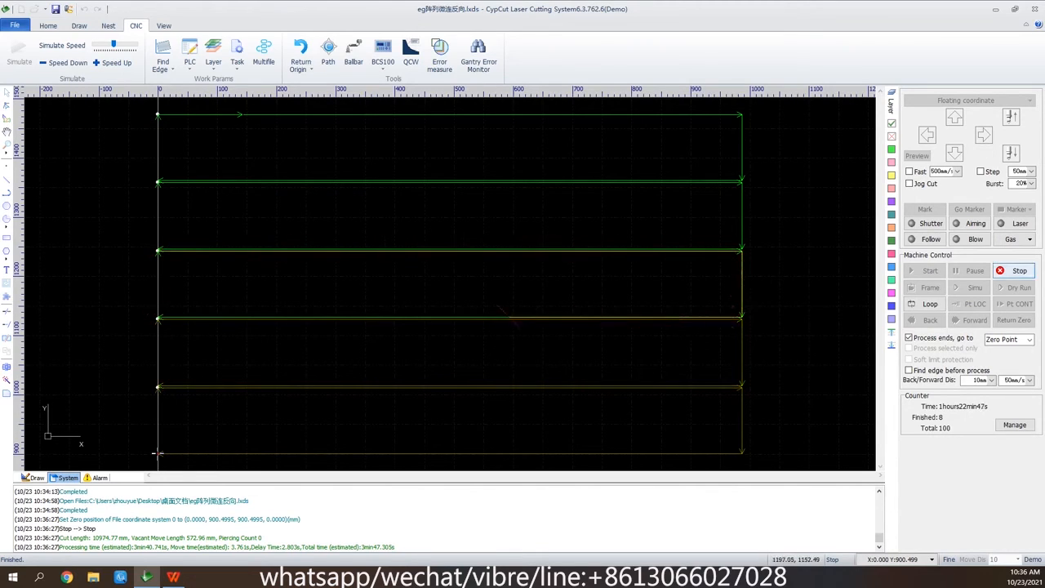
left_click(1015, 271)
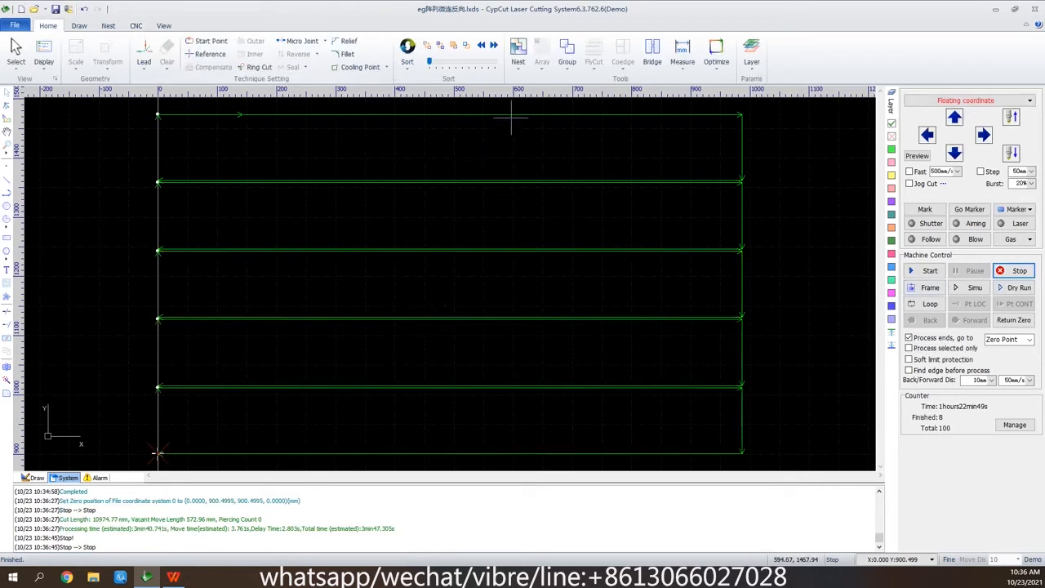
Reverse the cutting direction of all five rectangles and simulate the processing.
left_click_drag(514, 107, 381, 462)
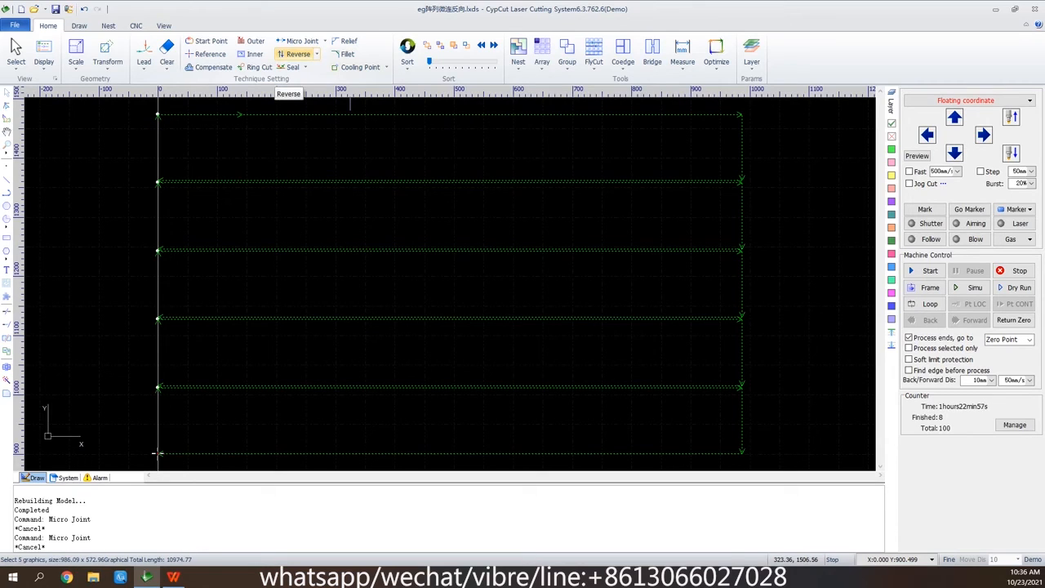
left_click(295, 54)
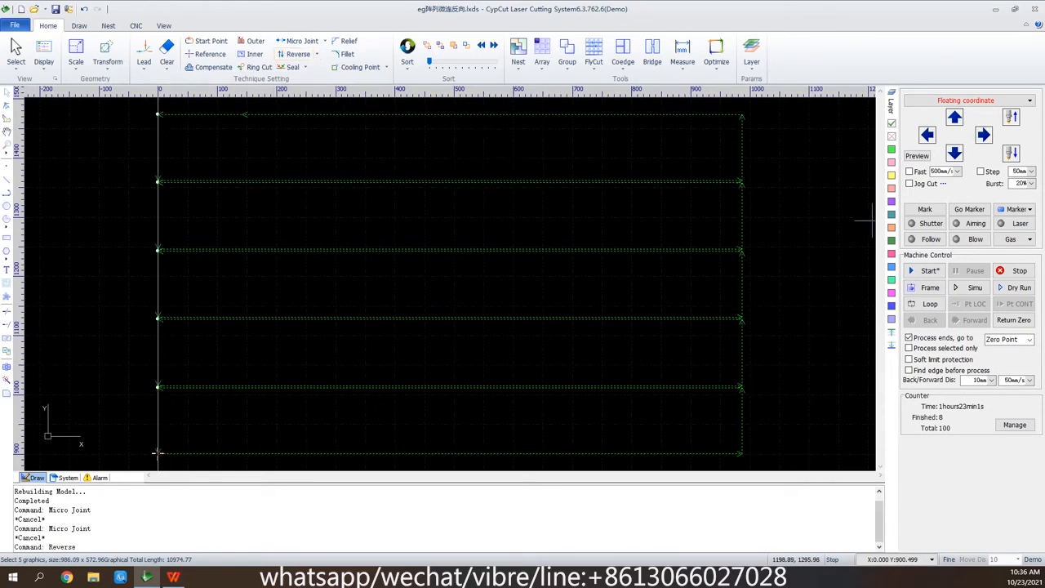
left_click(975, 287)
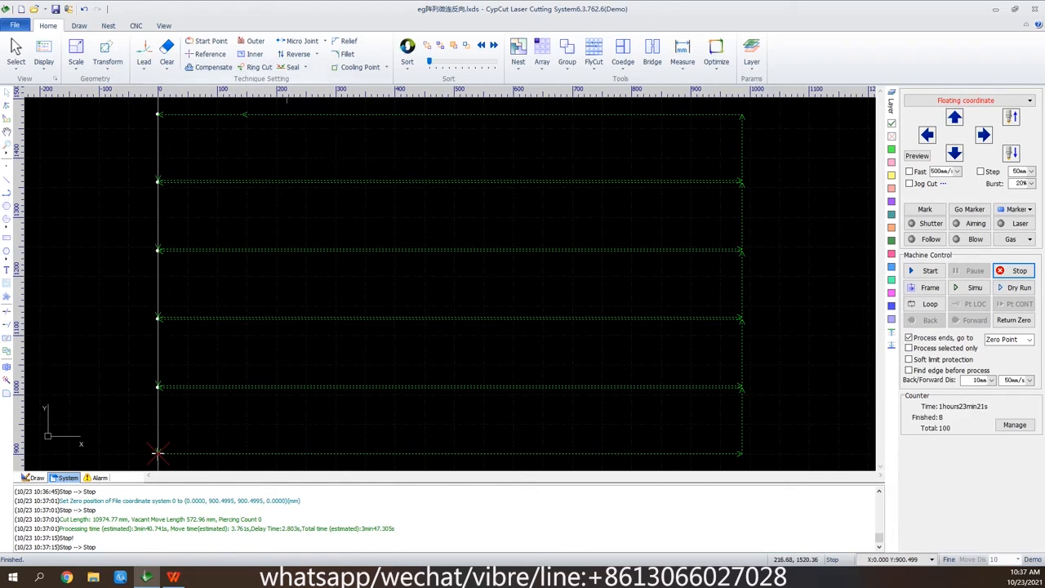
Apply a 3 mm gap to the closing point of the selected rectangles and inspect it up close.
left_click(304, 67)
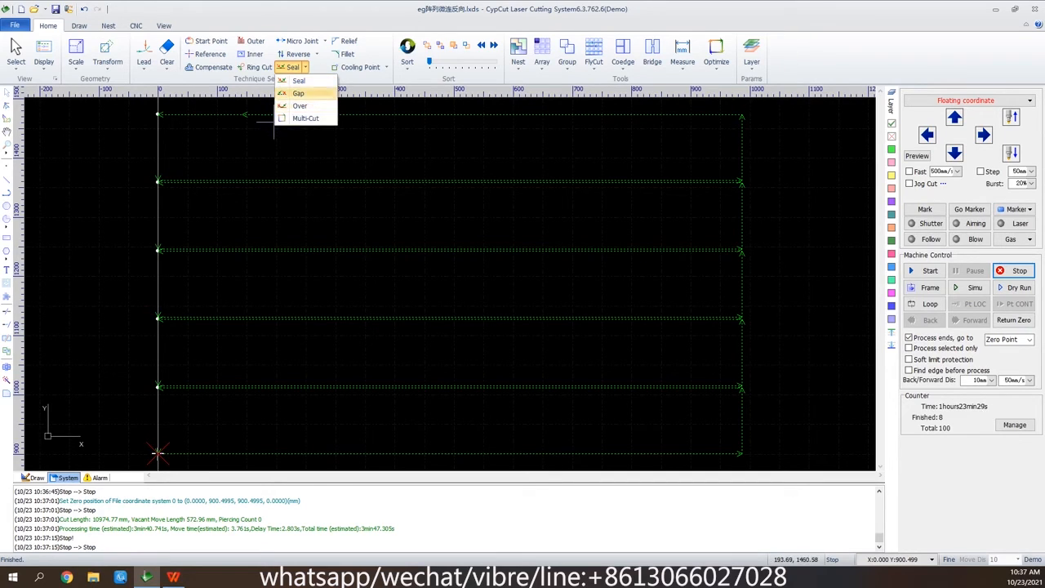
left_click(298, 93)
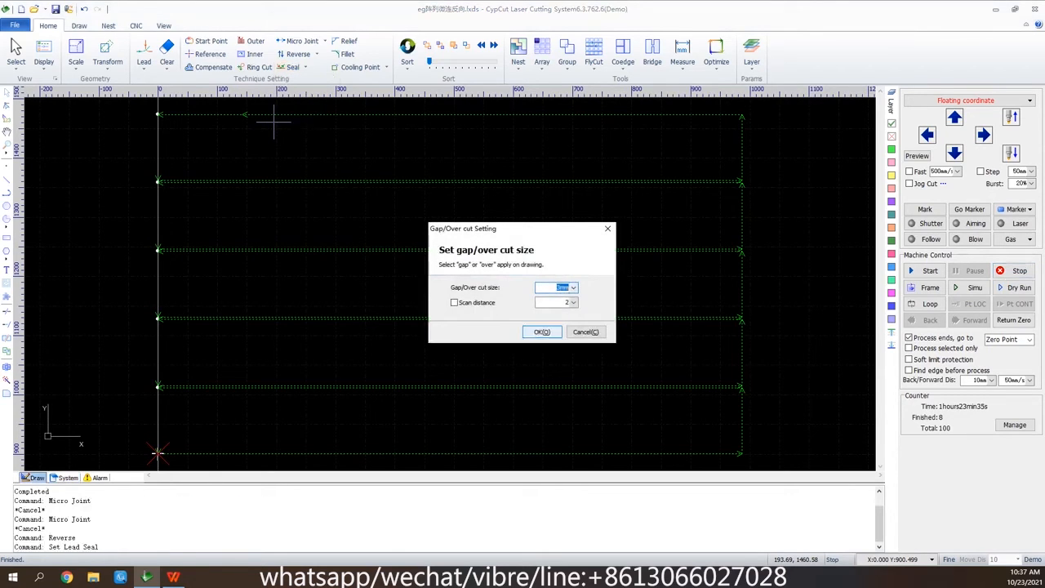
left_click(543, 331)
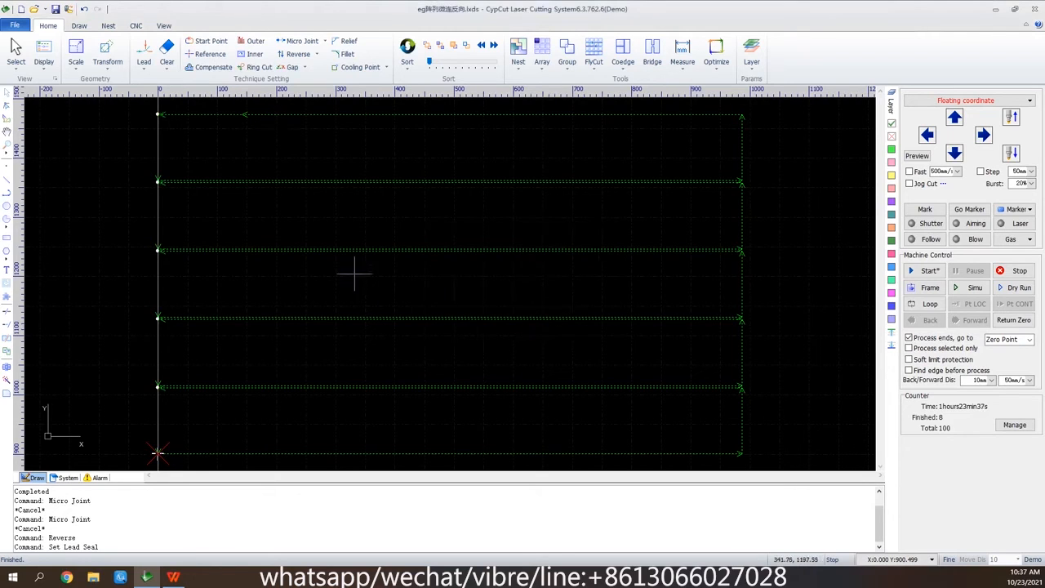
scroll(159, 178, "up", 2)
scroll(157, 181, "up", 2)
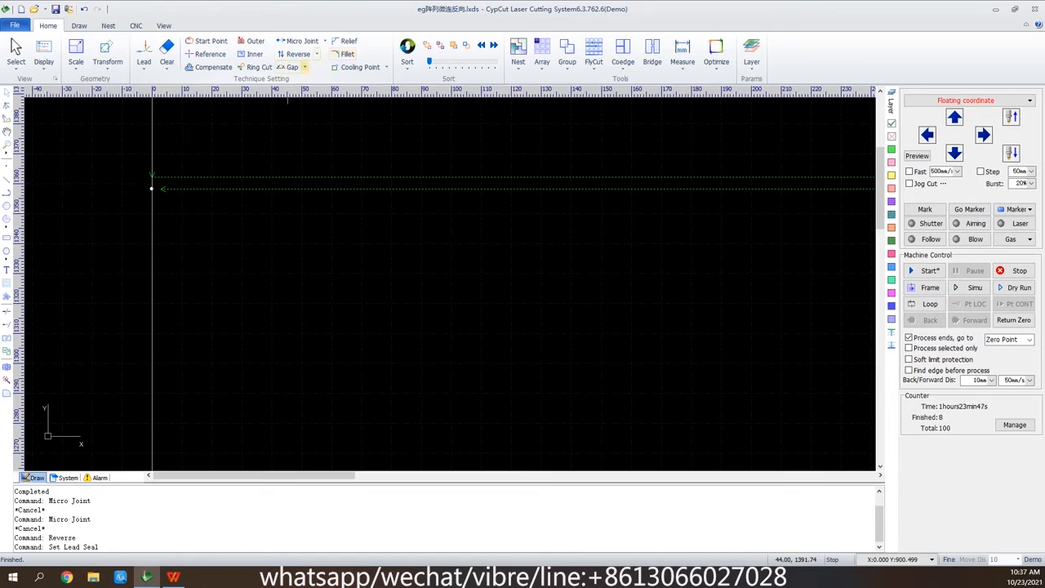
Return the selected rectangles to a sealed closing point and show the available closing options.
left_click(304, 67)
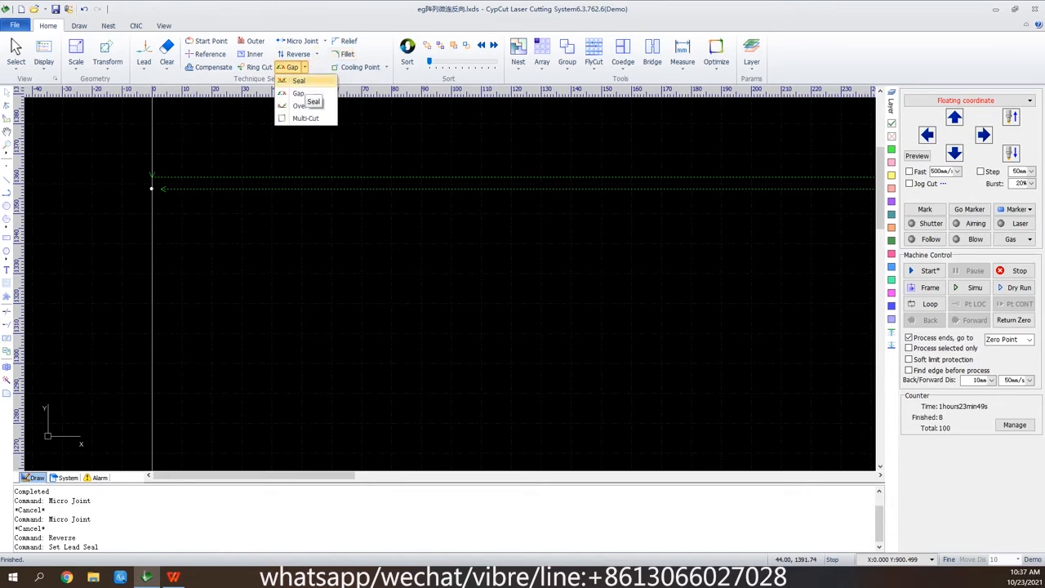
left_click(299, 81)
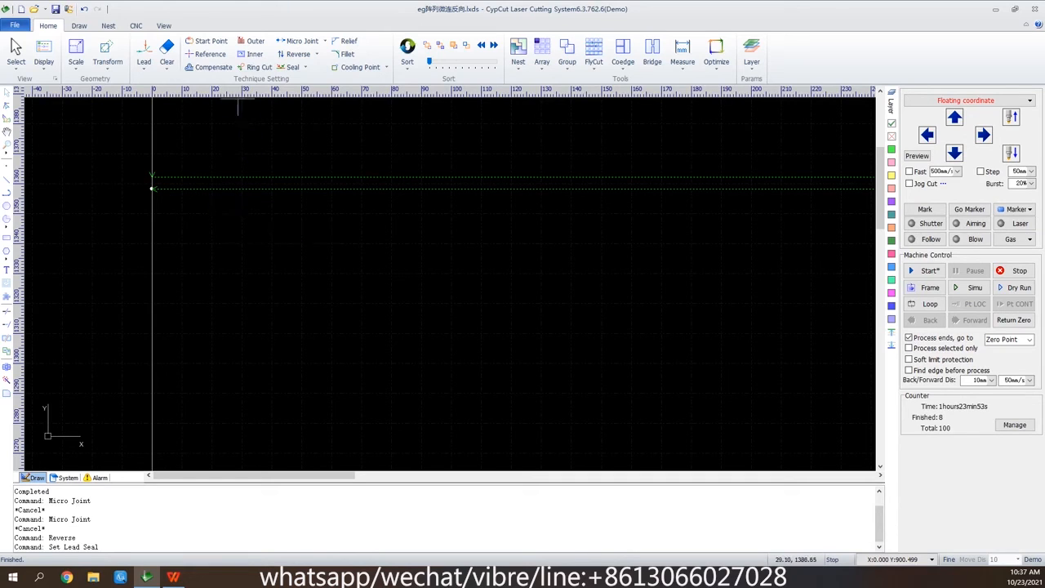
left_click(305, 67)
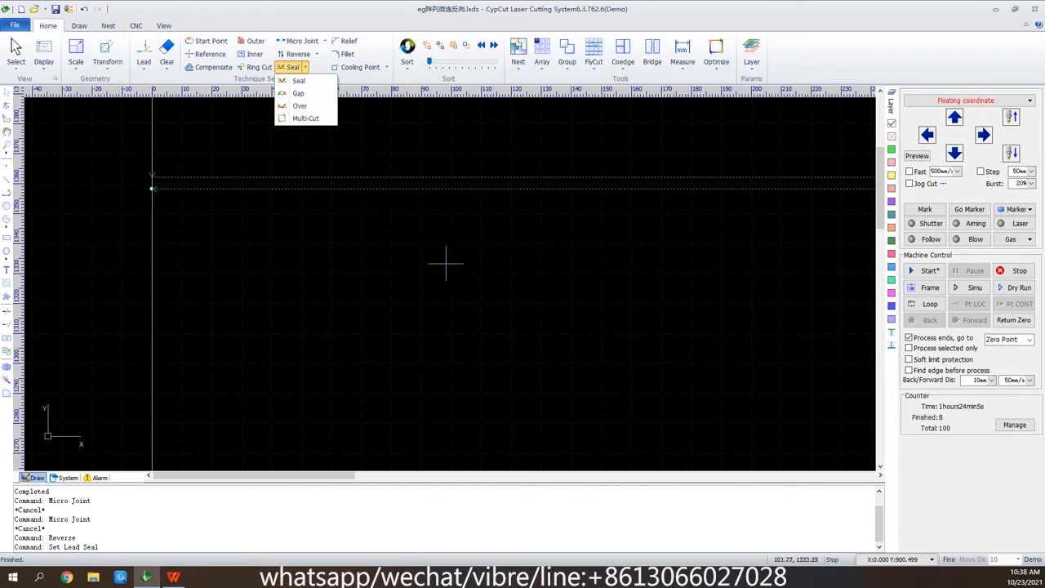
Draw a six-pointed star about 168 × 194.5 mm in the empty area above and to the right of the rectangles.
scroll(229, 276, "down", 5)
scroll(450, 257, "down", 2)
scroll(642, 159, "up", 4)
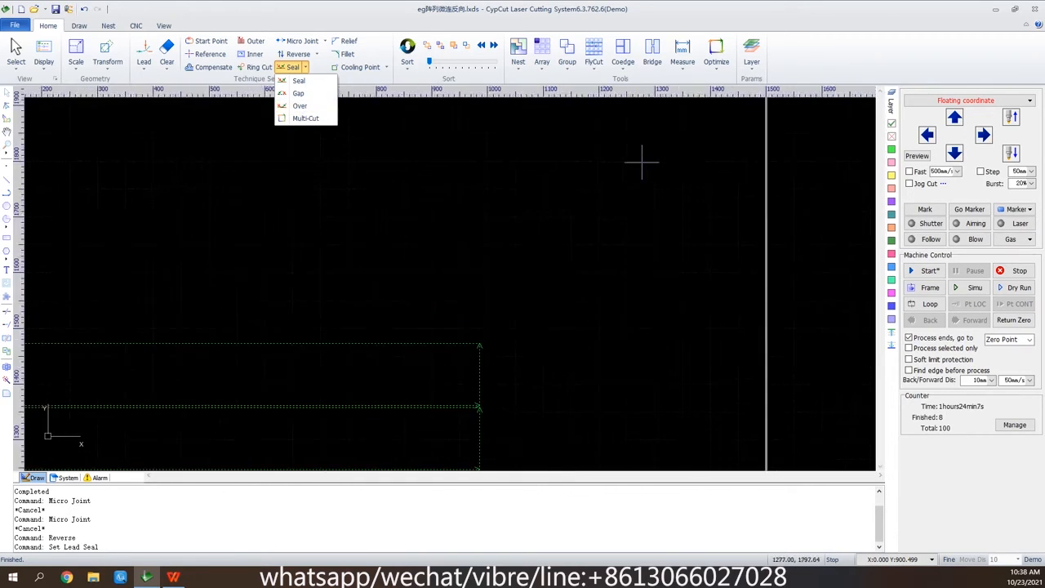
scroll(626, 173, "up", 2)
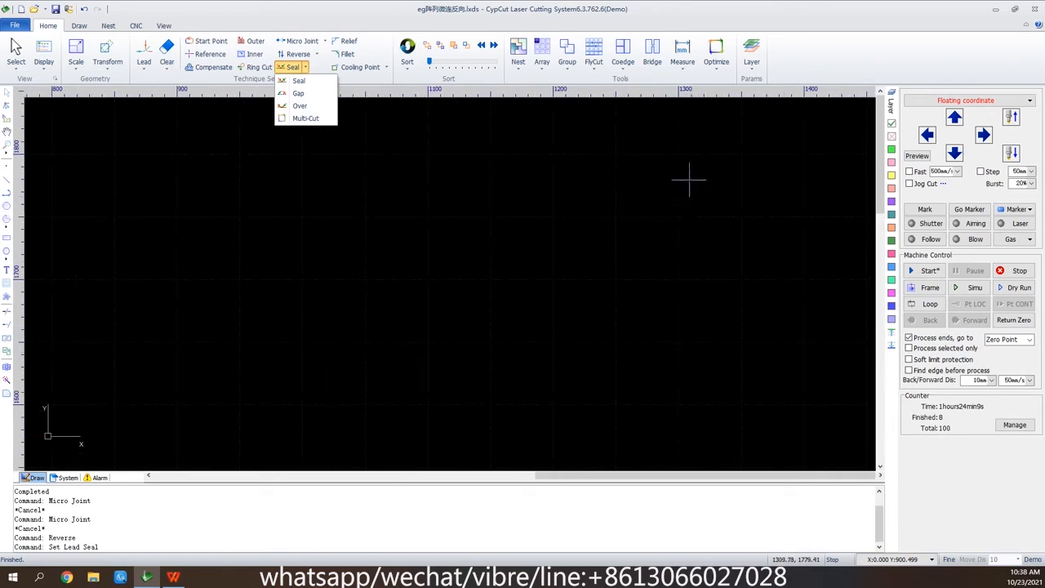
left_click(454, 178)
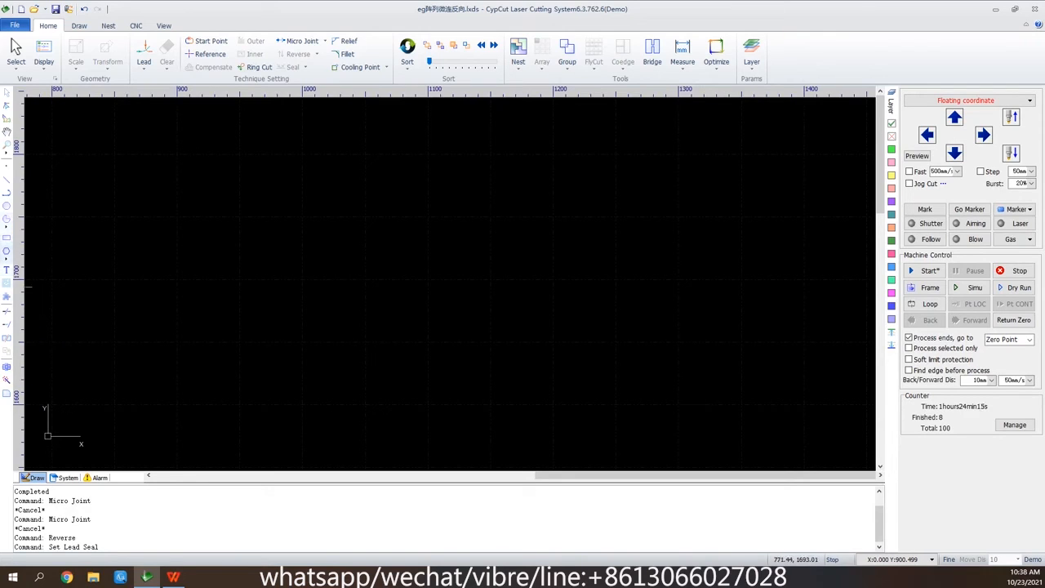
left_click(6, 250)
left_click(44, 286)
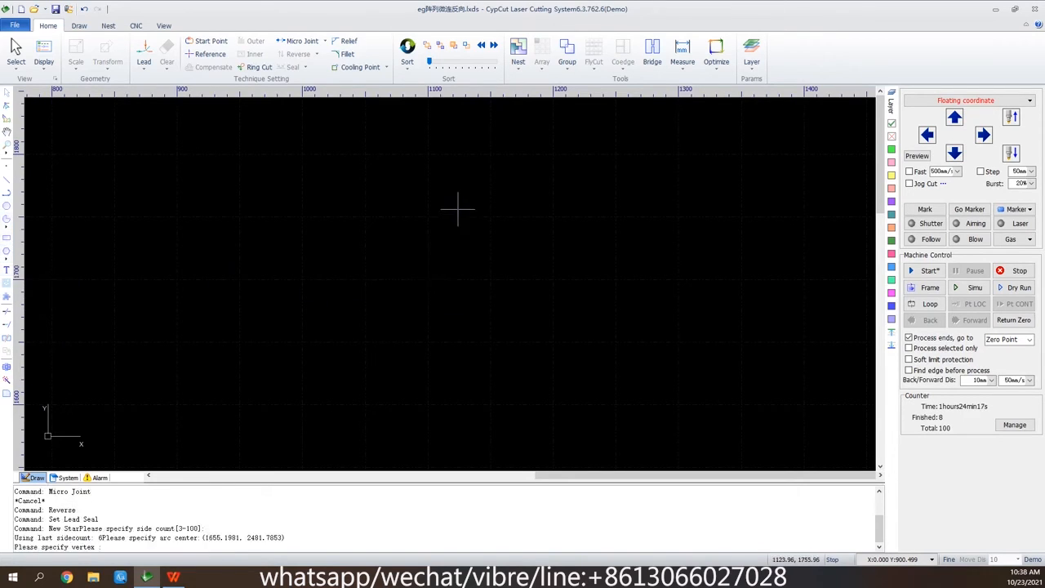
left_click(458, 331)
left_click(482, 257)
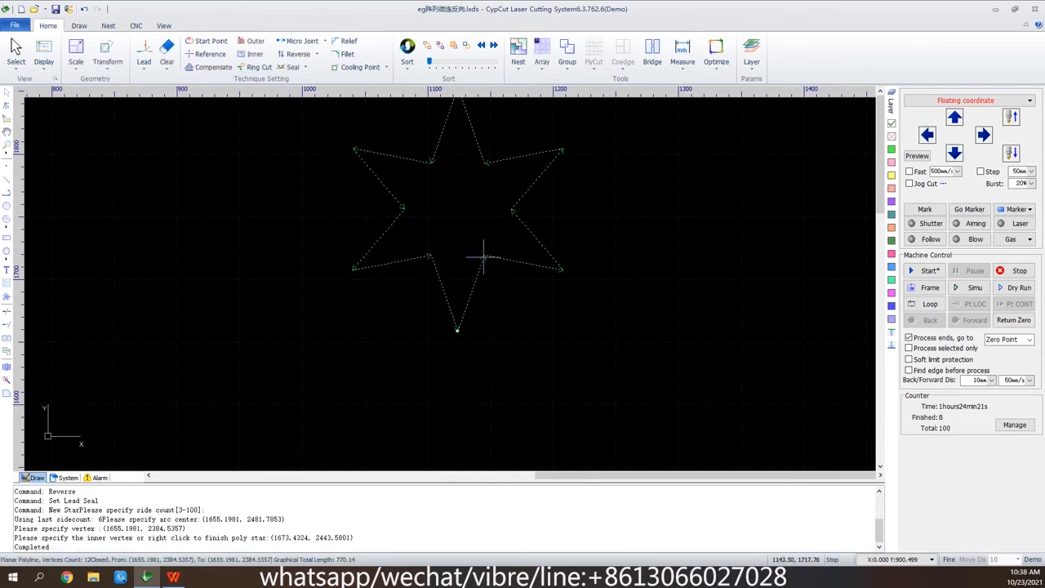
Apply an automatic Ring Cut to the star's corners with 85° maximum angle, 3 mm minimum length and 8 mm extend length, and inspect the loops.
scroll(509, 112, "up", 2)
scroll(482, 425, "down", 2)
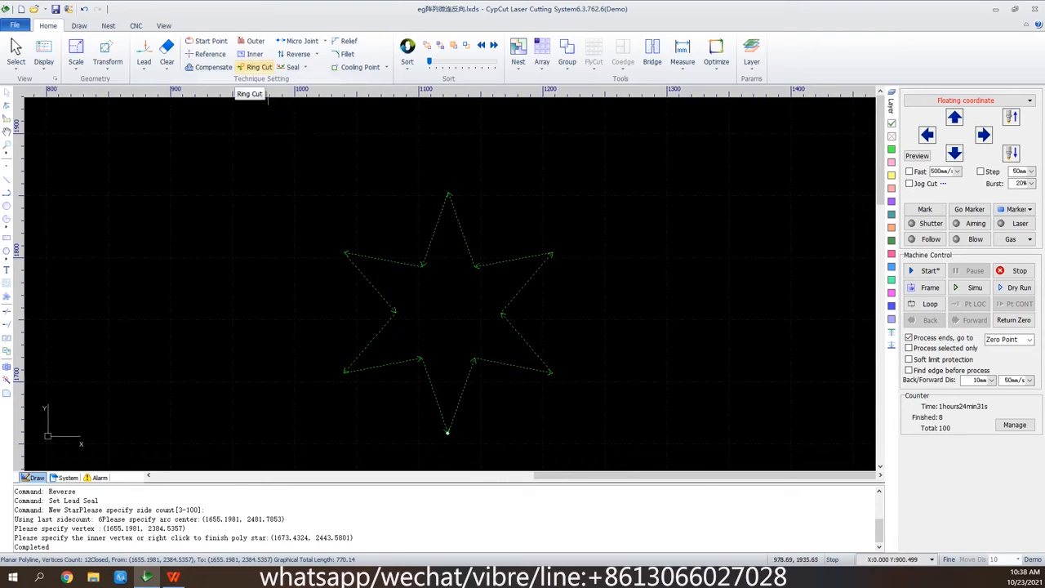
left_click(260, 67)
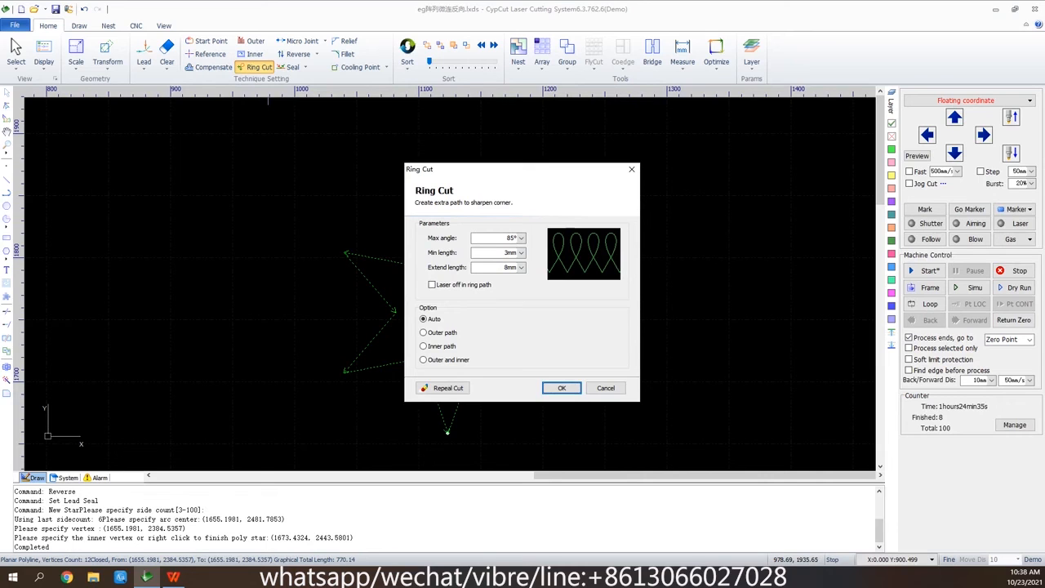
left_click(562, 388)
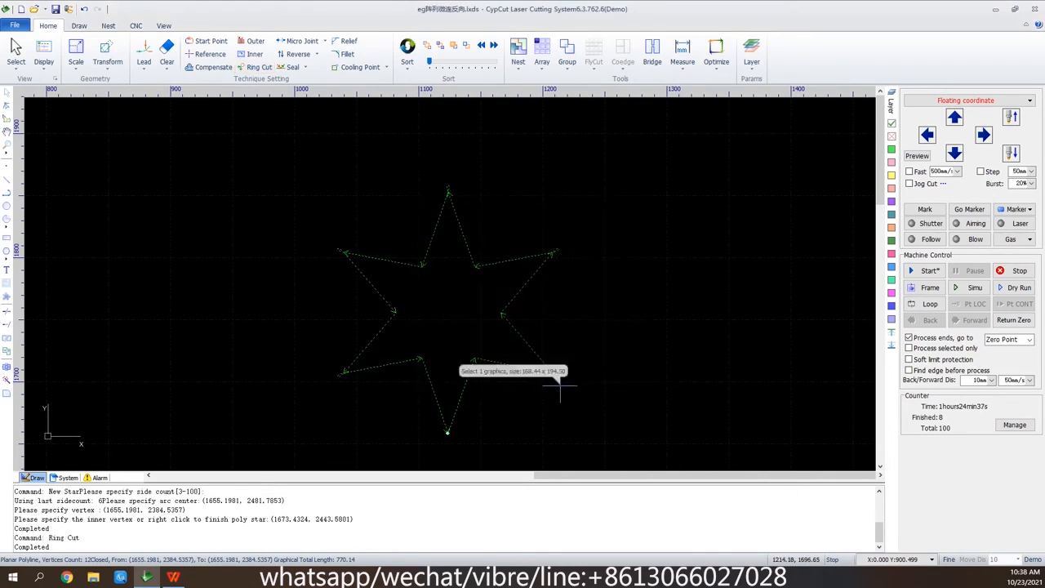
scroll(546, 253, "up", 5)
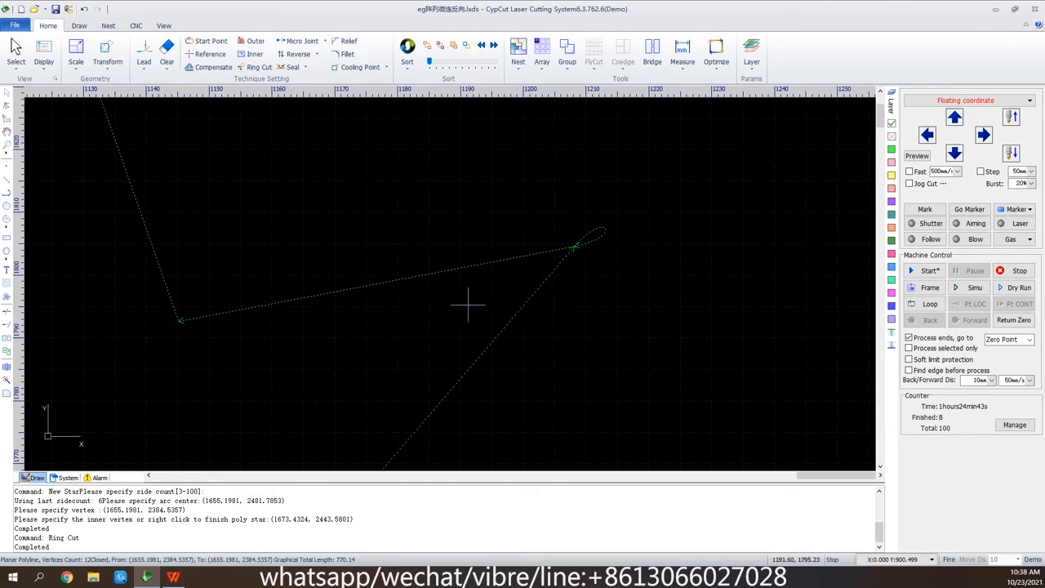
scroll(304, 307, "down", 3)
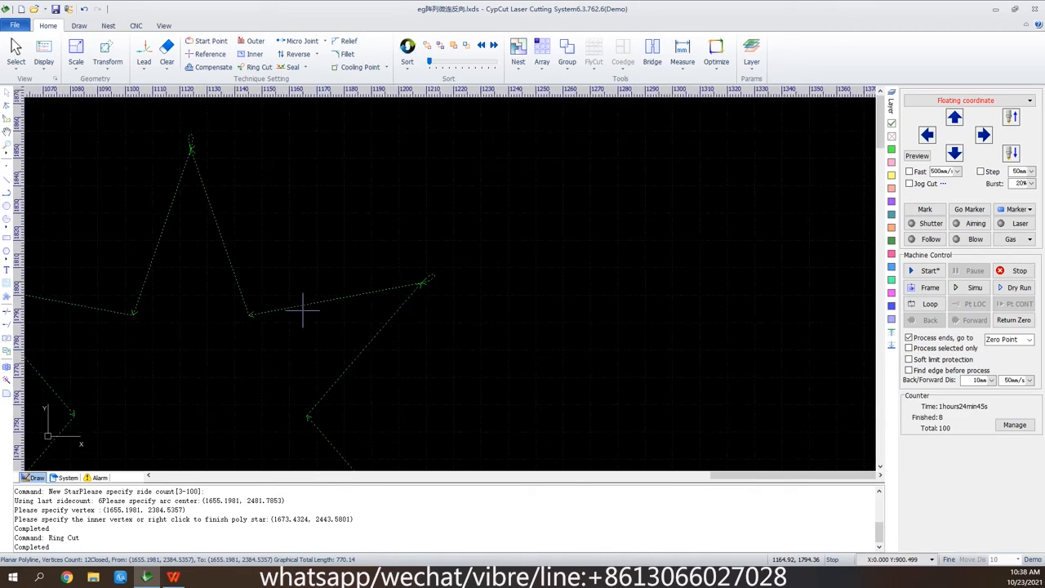
scroll(304, 309, "down", 2)
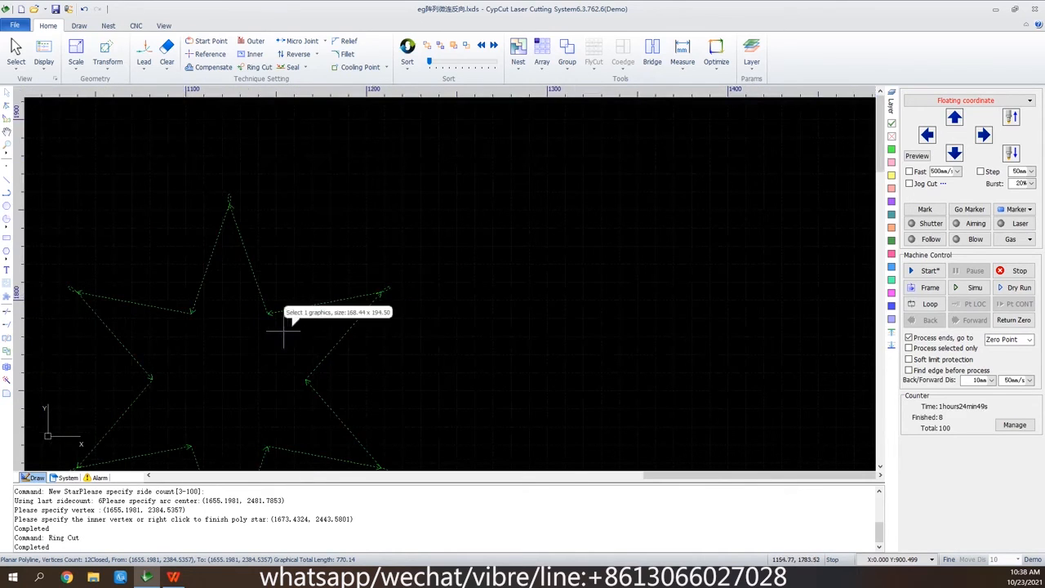
Create a Rectangle of Corner Open standard shape, 250 high and 400 wide with 40 × 40 corner openings, in the empty area above the rectangles.
scroll(273, 339, "down", 4)
scroll(514, 199, "down", 4)
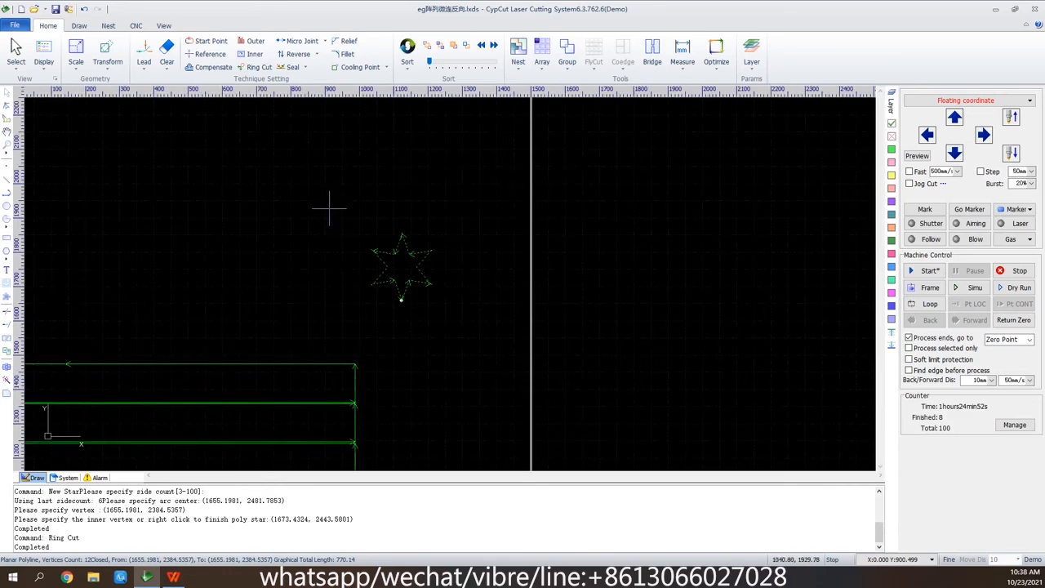
left_click_drag(367, 245, 659, 326)
scroll(531, 290, "up", 3)
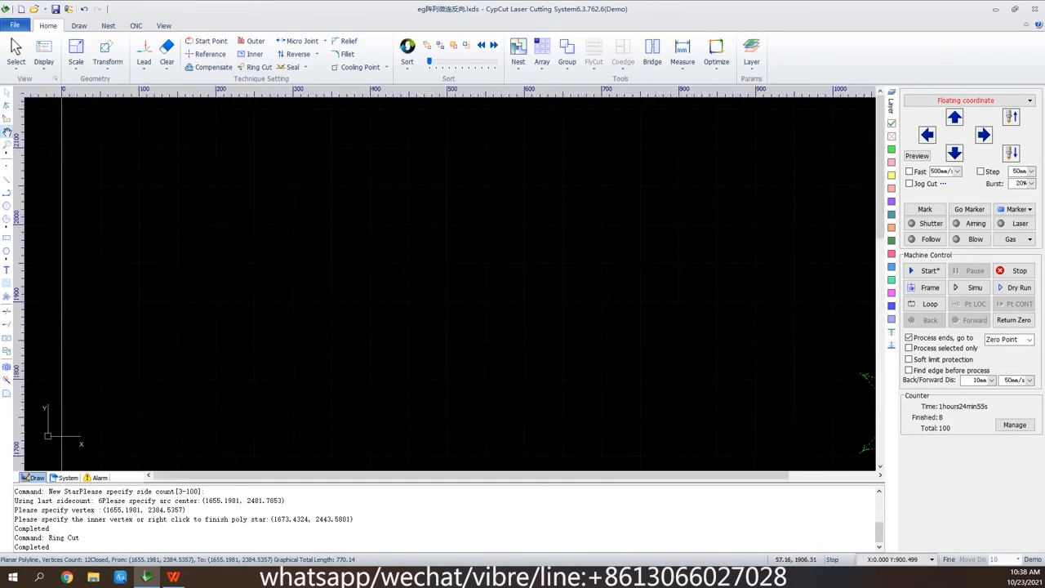
left_click(6, 295)
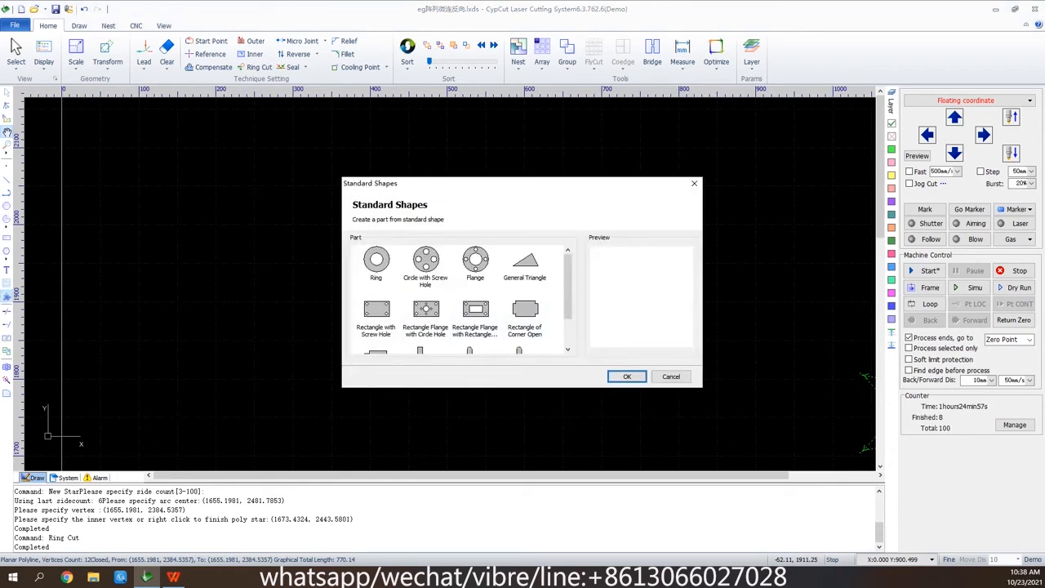
left_click(525, 314)
left_click(627, 377)
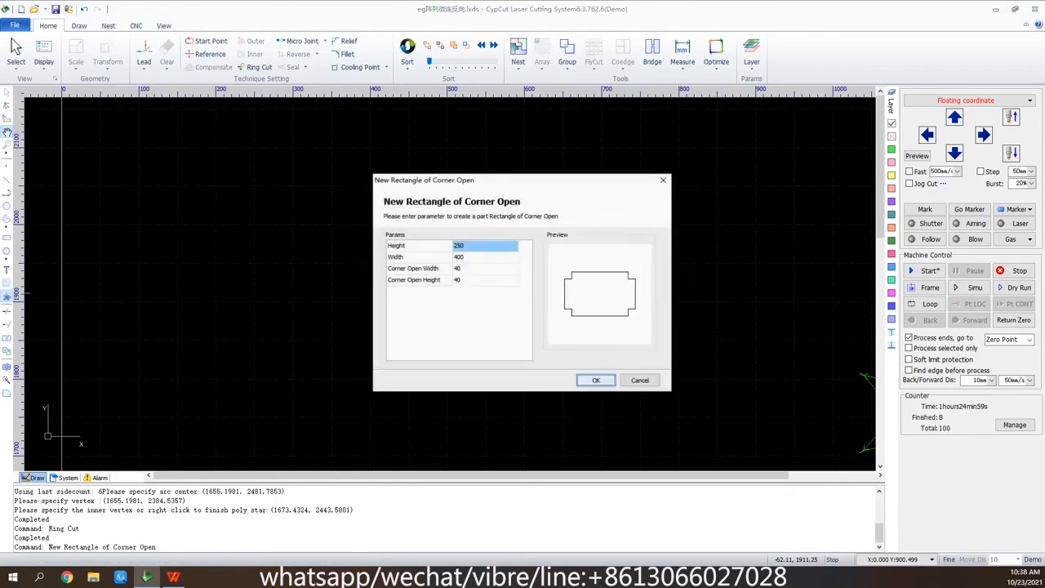
key("Return")
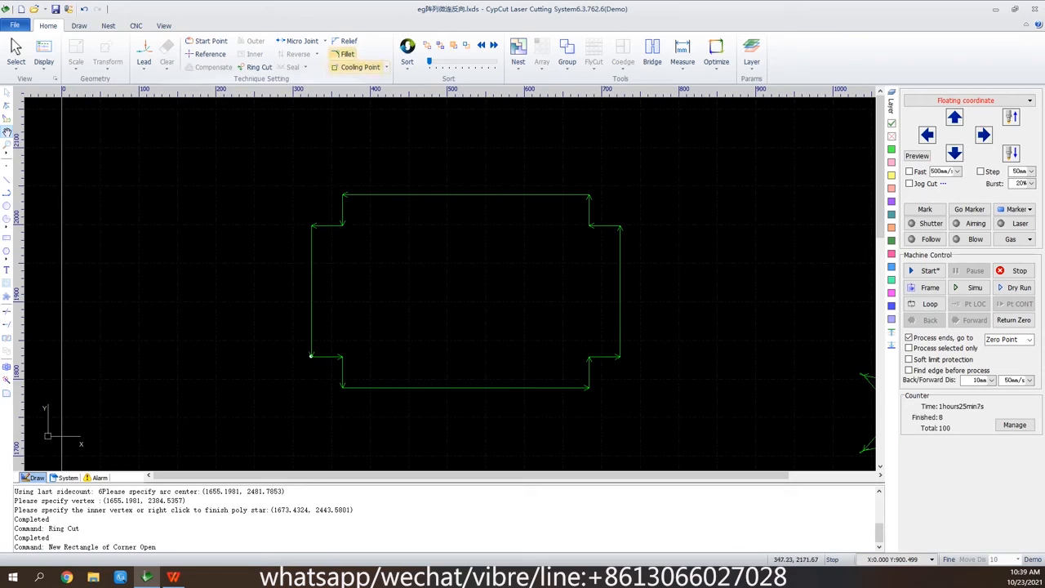
Add a relief at each of the four inner corners of the notched rectangle.
left_click(346, 41)
key("Return")
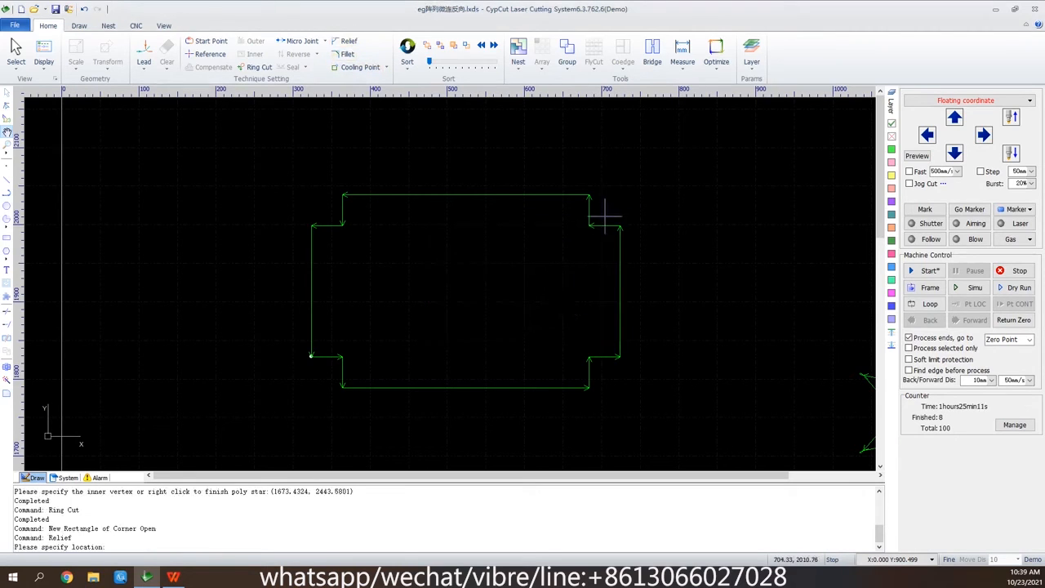
left_click(589, 226)
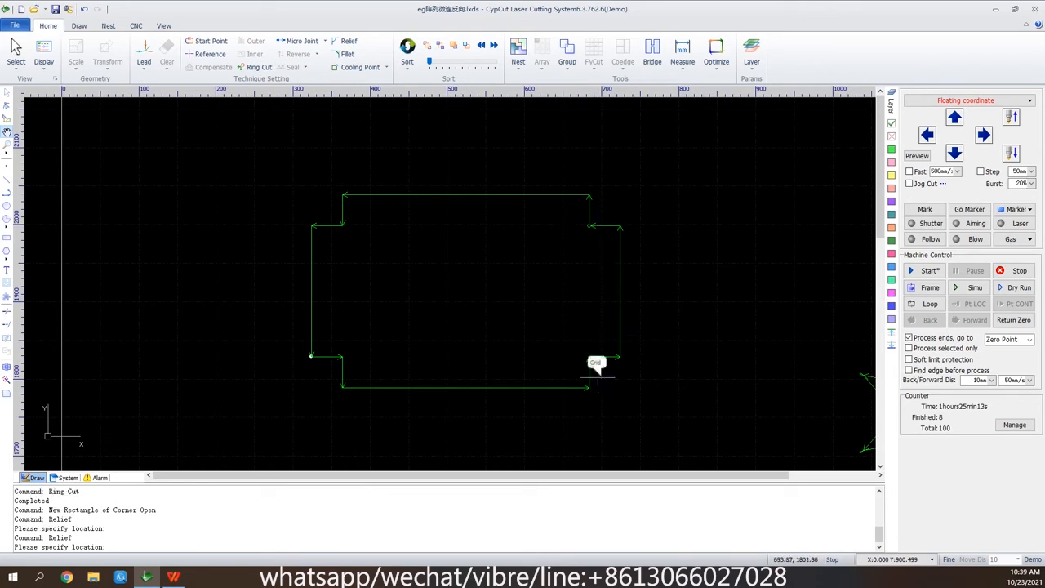
left_click(588, 357)
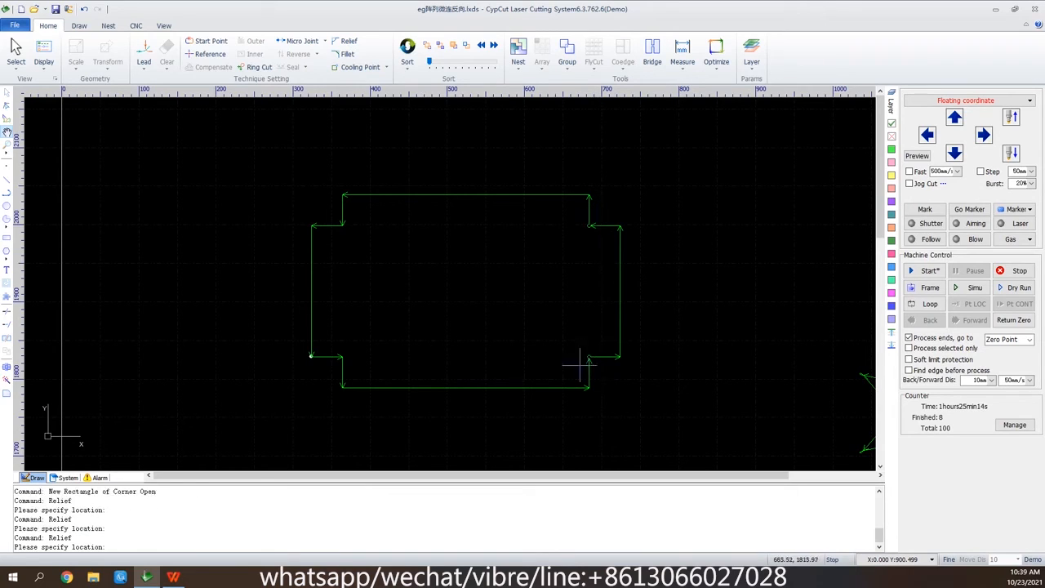
left_click(343, 357)
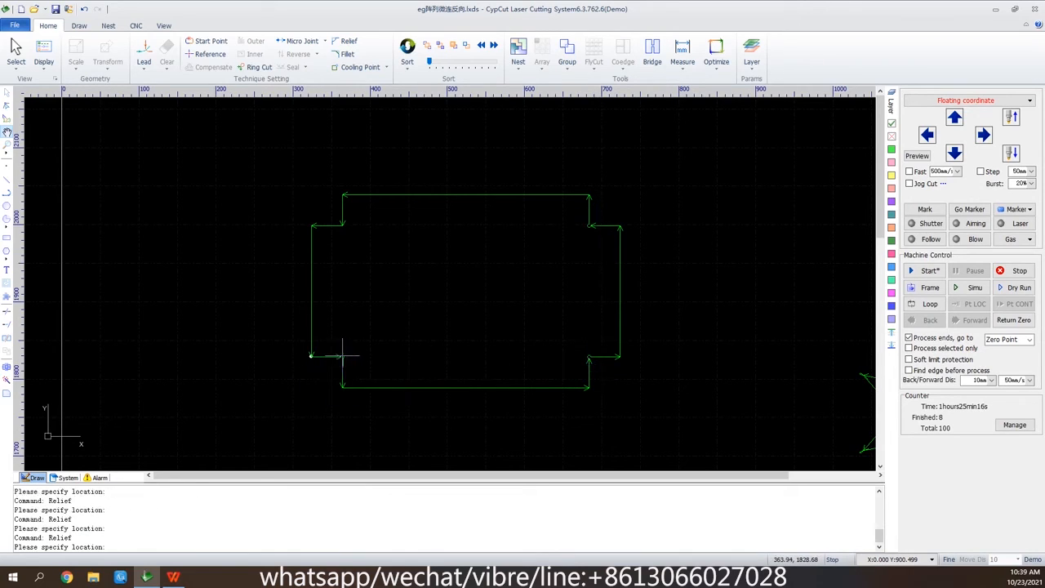
left_click(344, 225)
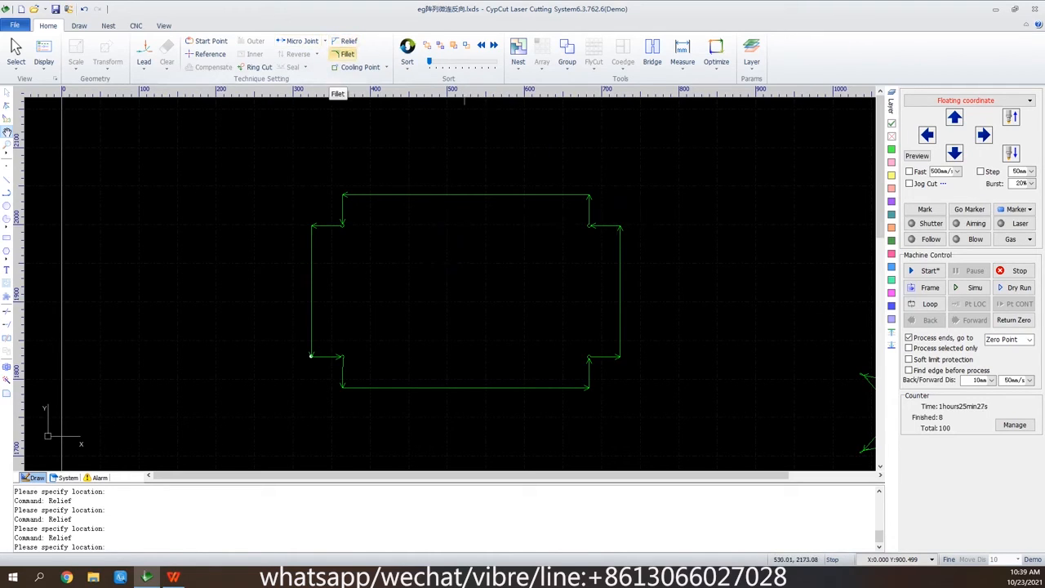
Fillet both outer corners beside the notched rectangle's upper-right notch and the outer corner at the top edge's left end.
left_click(343, 54)
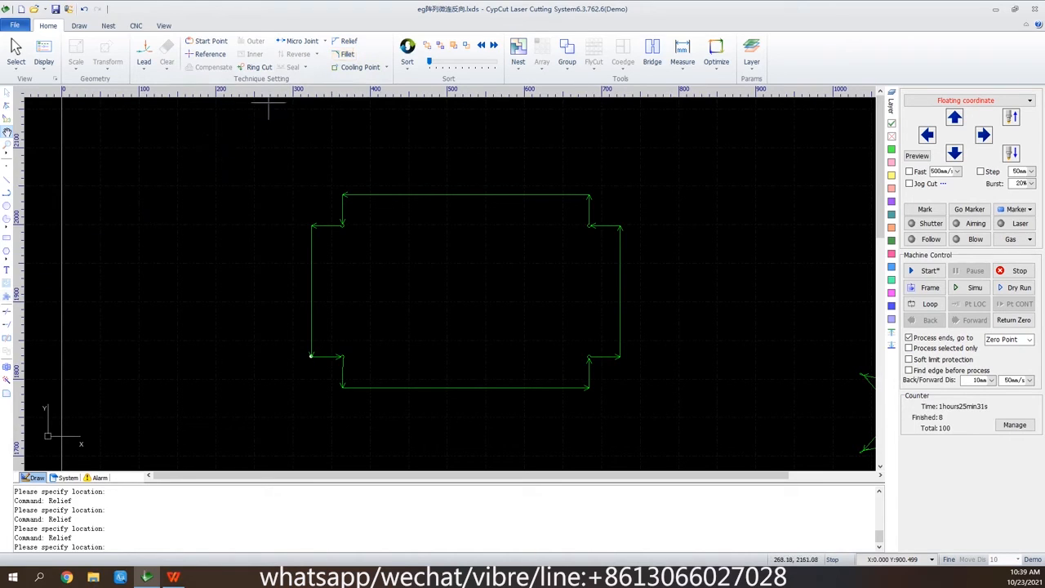
left_click(343, 54)
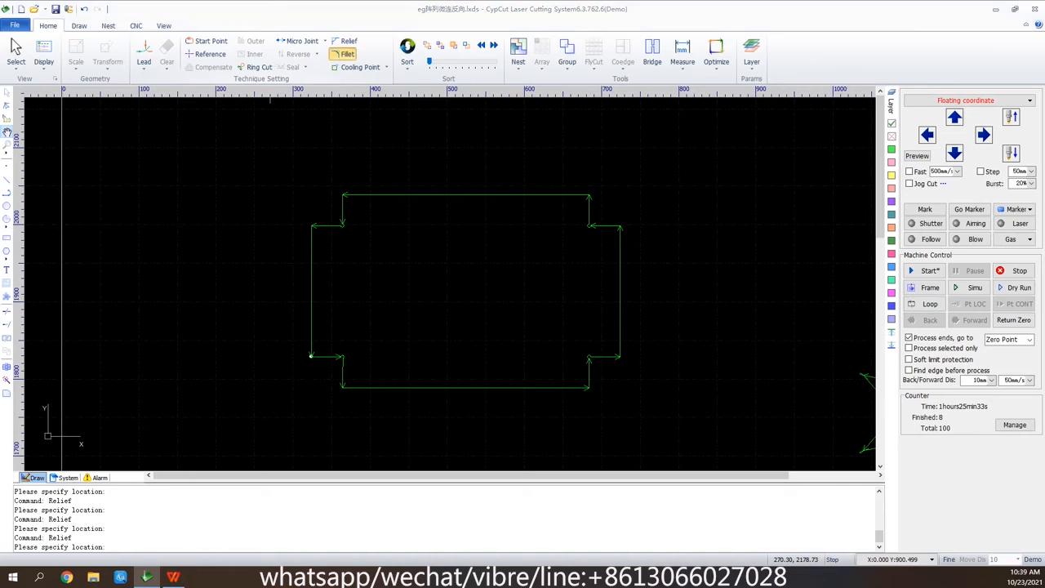
left_click(541, 329)
scroll(605, 196, "up", 3)
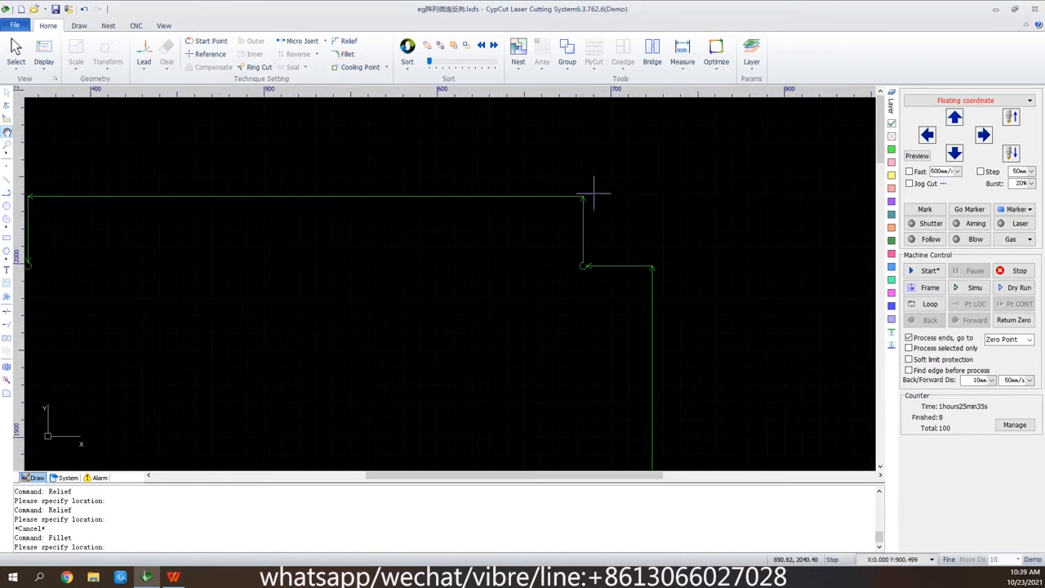
left_click(583, 197)
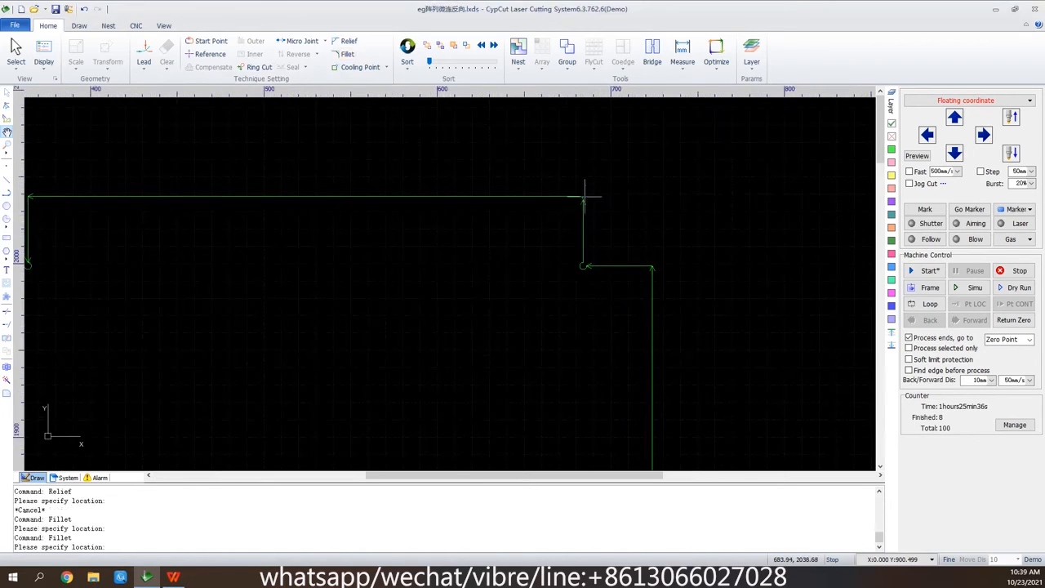
left_click(654, 265)
scroll(658, 245, "down", 3)
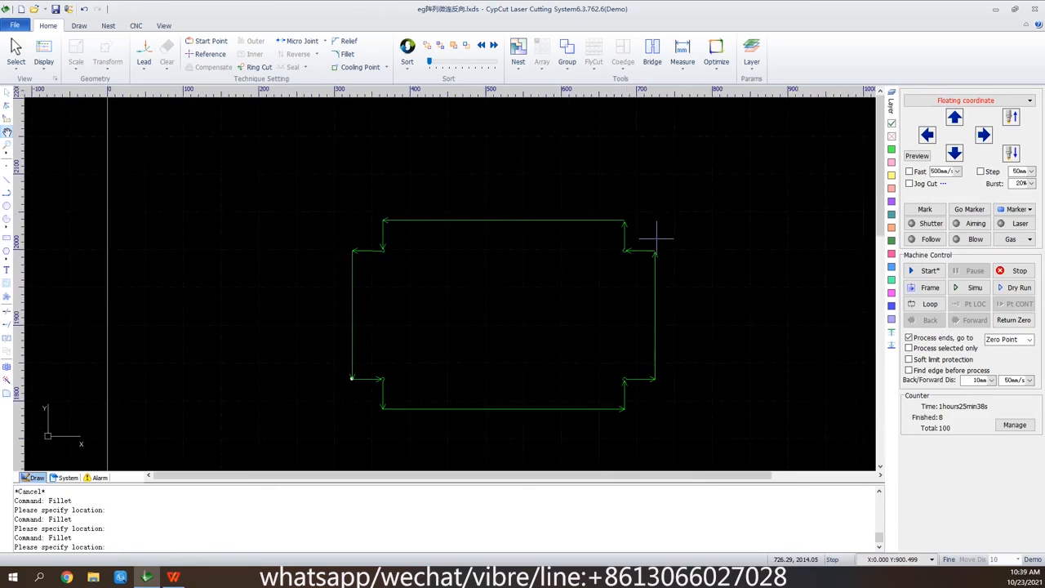
scroll(381, 219, "up", 2)
left_click(380, 221)
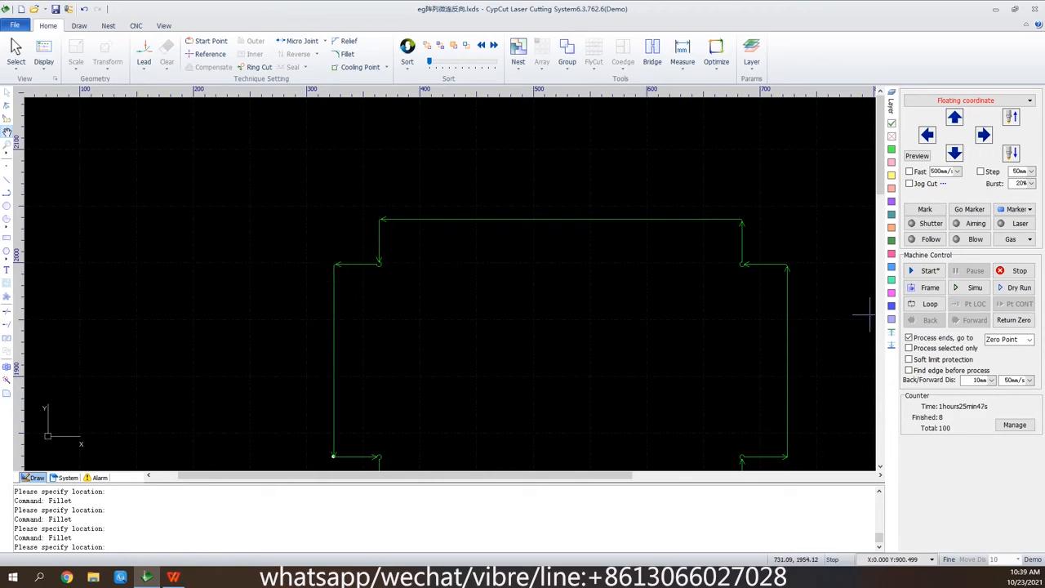
scroll(519, 362, "down", 2)
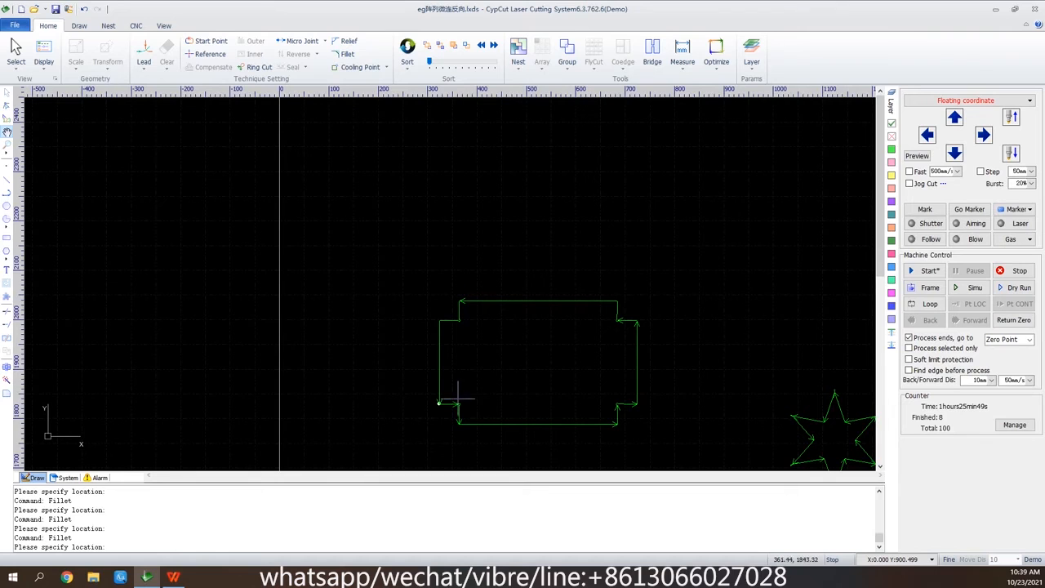
Draw a rectangle about 244 × 128 mm in the empty area above the notched rectangle and add a 20 mm line lead-in at 90°.
scroll(449, 400, "down", 1)
scroll(532, 233, "up", 3)
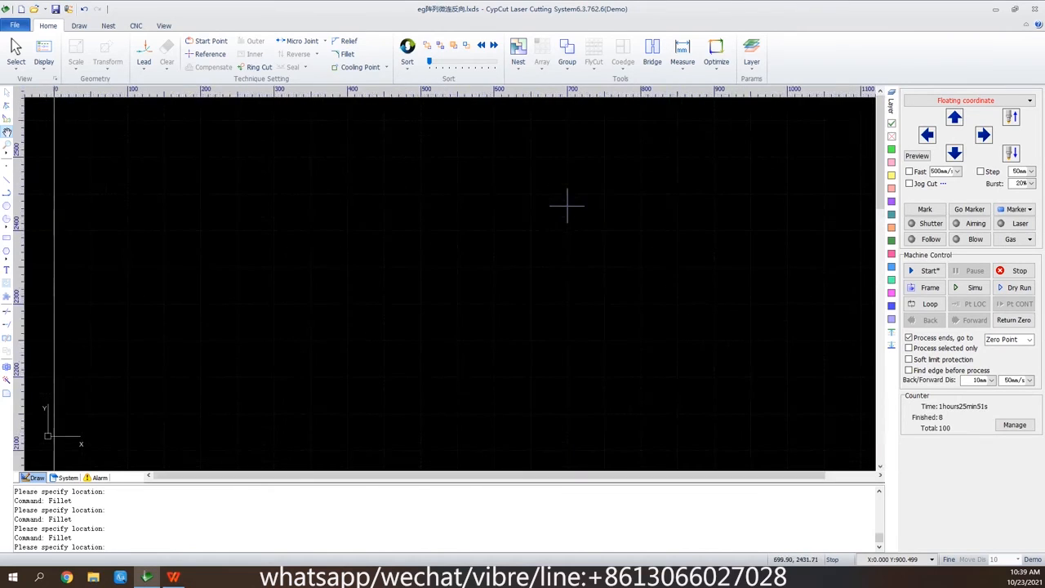
left_click(6, 237)
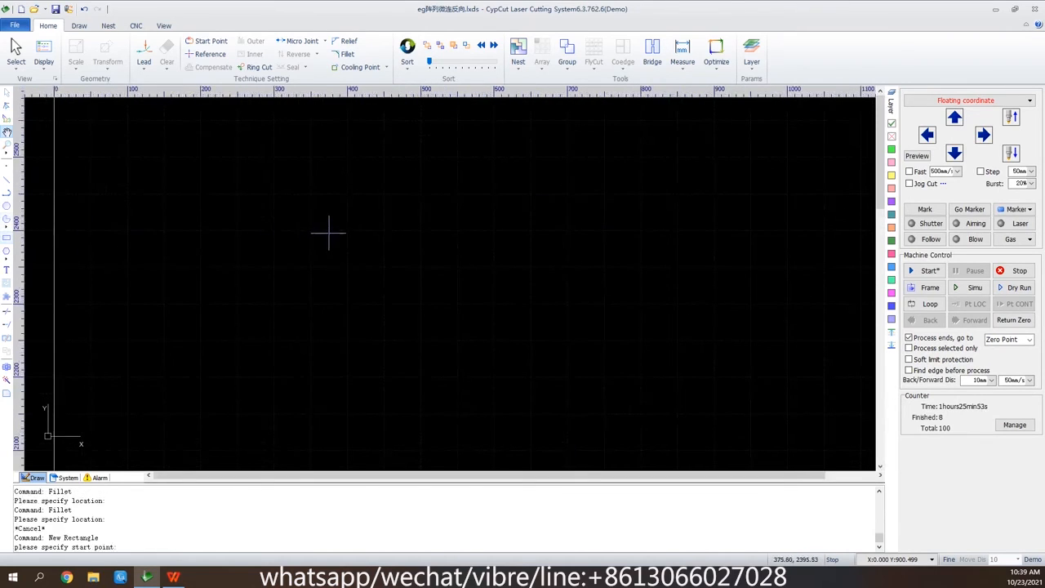
left_click(328, 233)
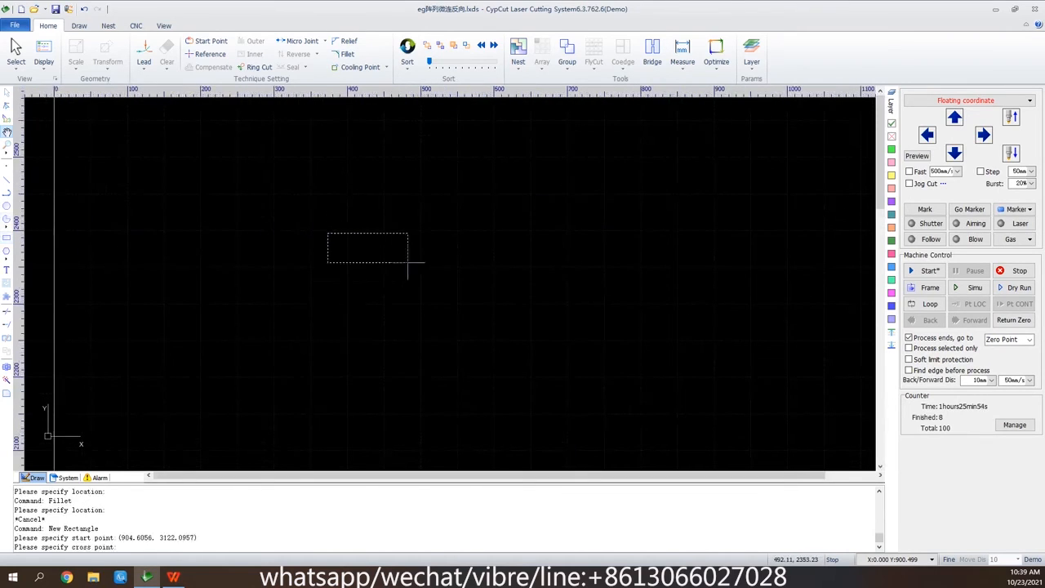
left_click(506, 327)
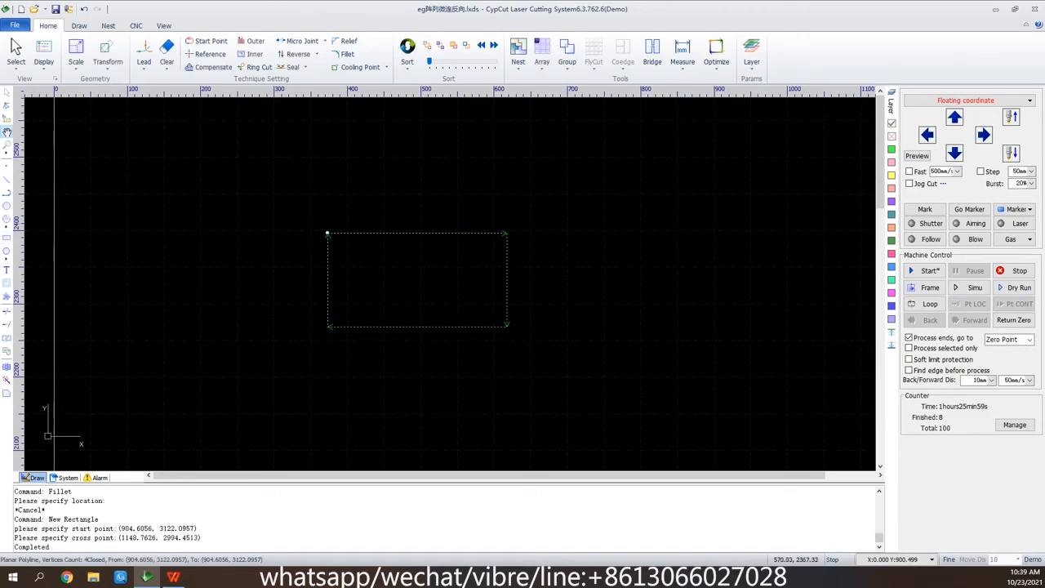
left_click(143, 53)
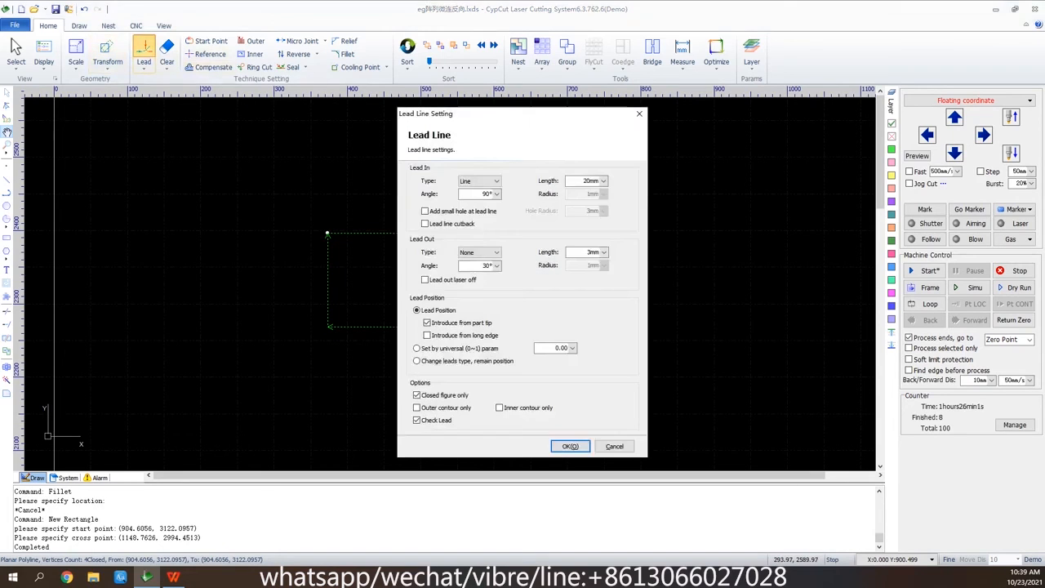
left_click(570, 446)
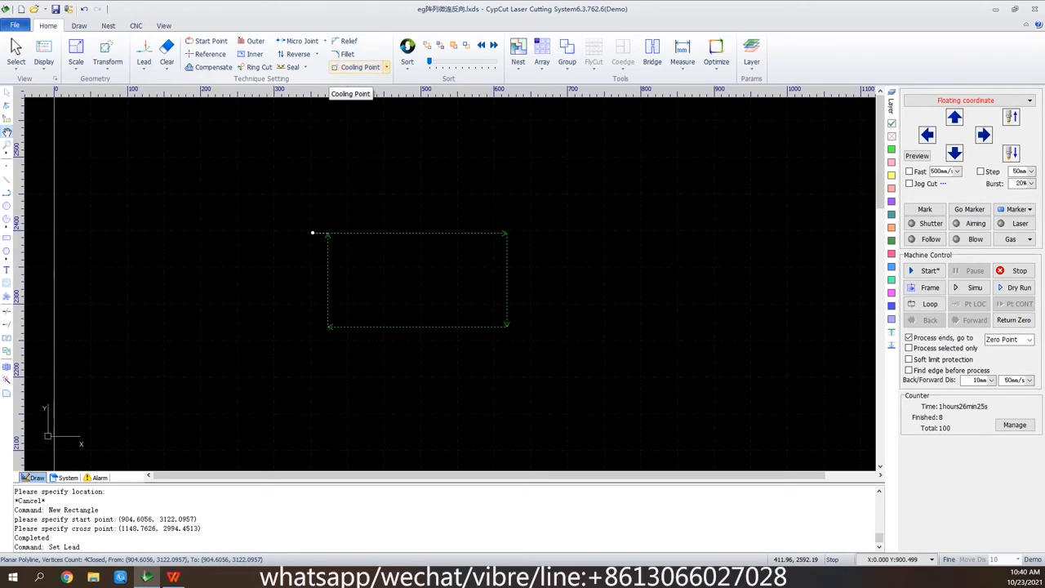
Add automatic cooling points to the new rectangle at the lead-in and at corners with a maximum angle of 90°.
left_click(355, 67)
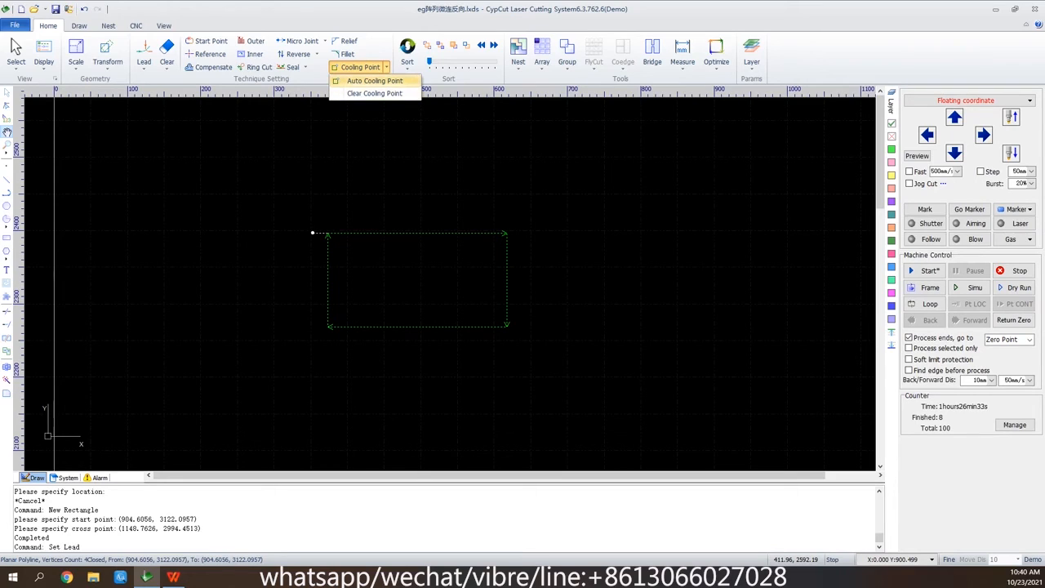
left_click(374, 81)
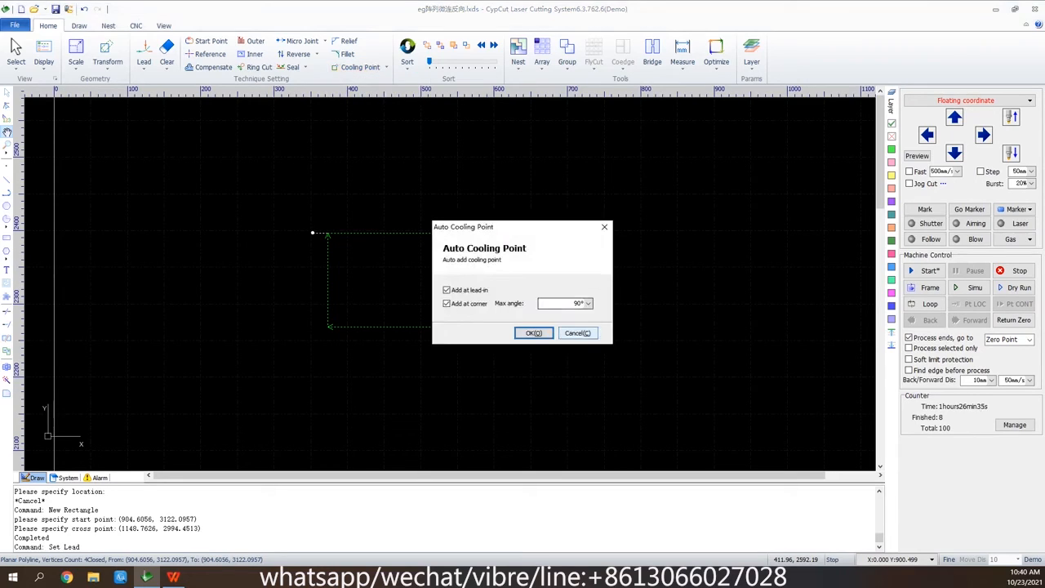
key("Return")
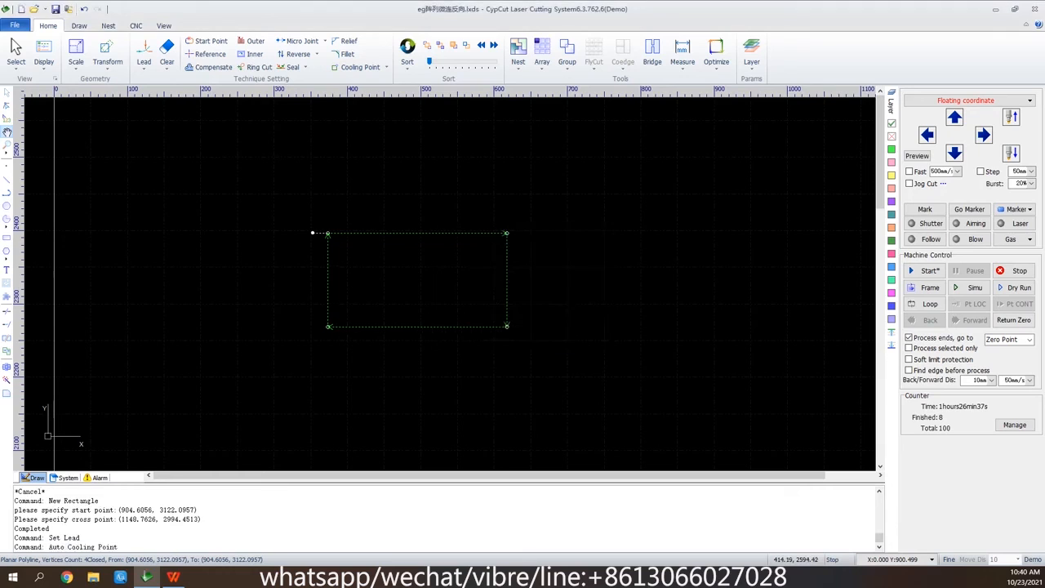
scroll(339, 268, "up", 3)
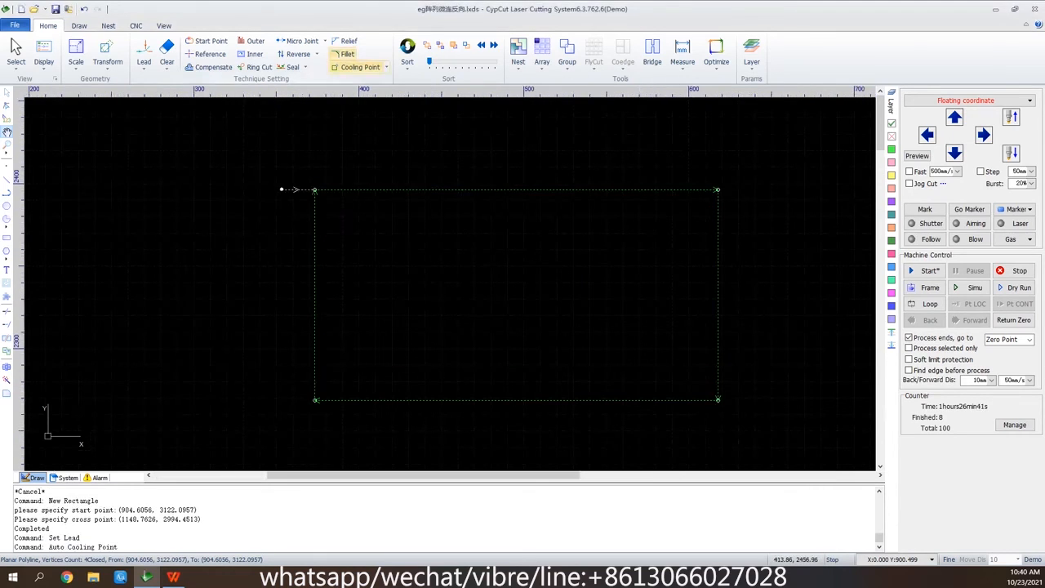
Clear the cooling points from the rectangle and start the manual Cooling Point command.
left_click(386, 67)
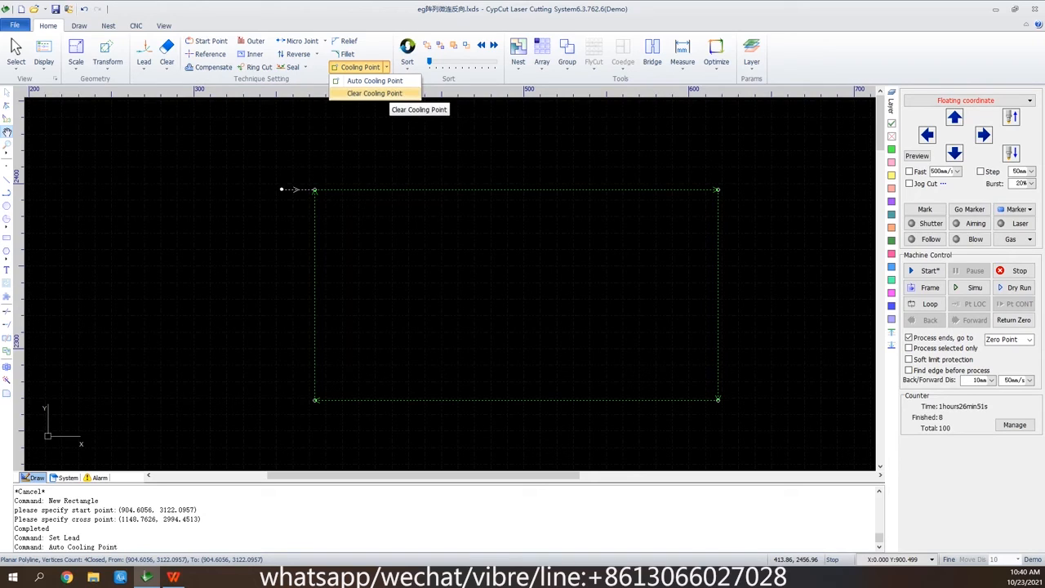
left_click(375, 93)
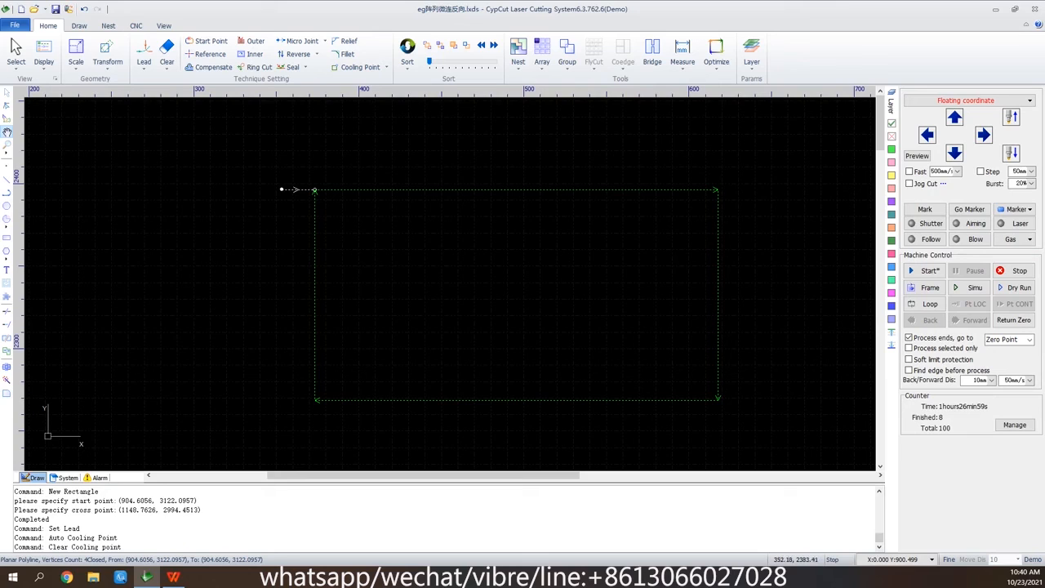
left_click(360, 67)
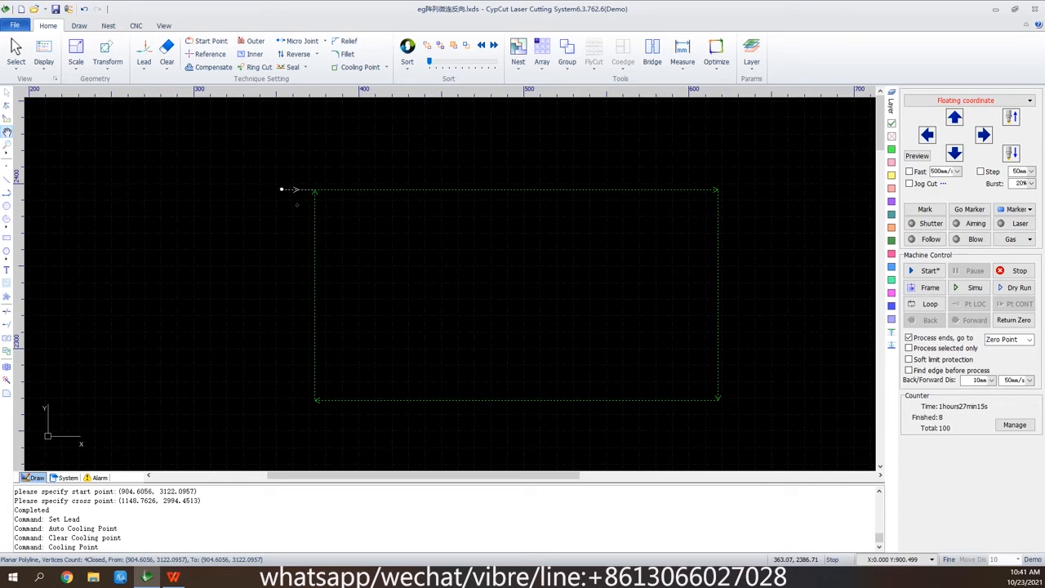
Open the example file eg停靠点 without saving the changes to the current drawing.
scroll(296, 204, "down", 6)
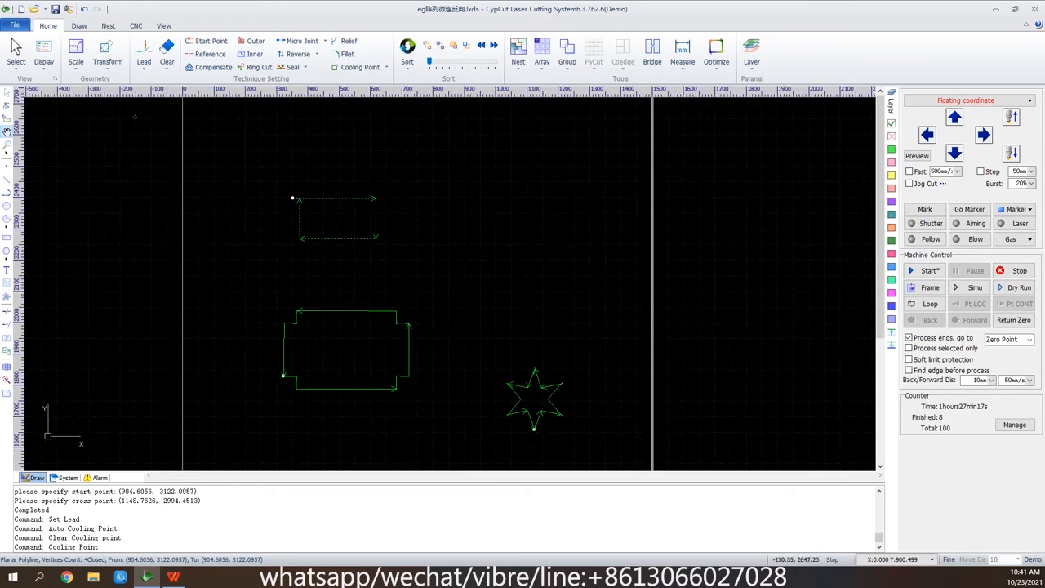
left_click(33, 9)
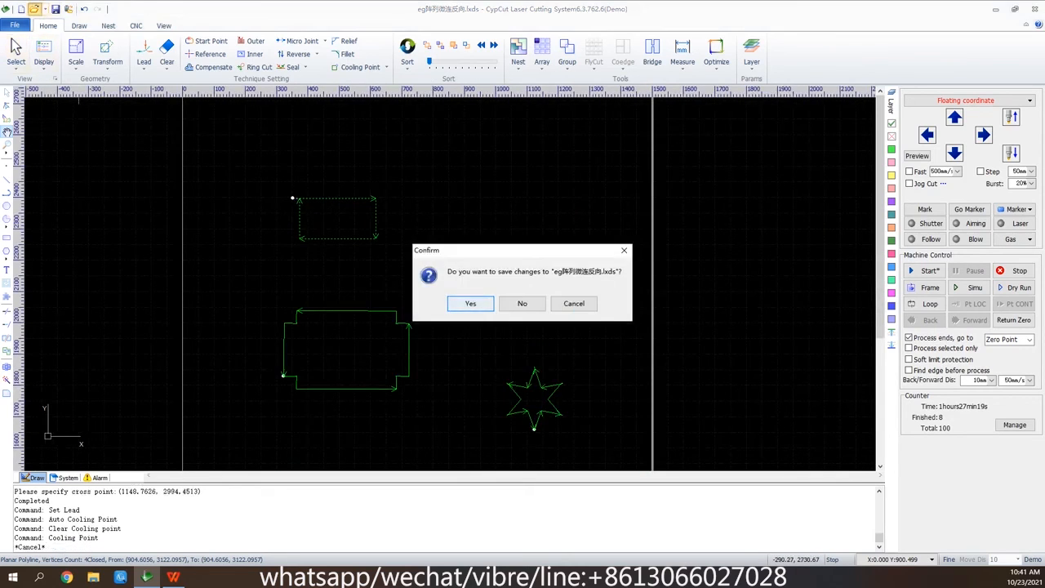
left_click(522, 303)
scroll(457, 252, "down", 3)
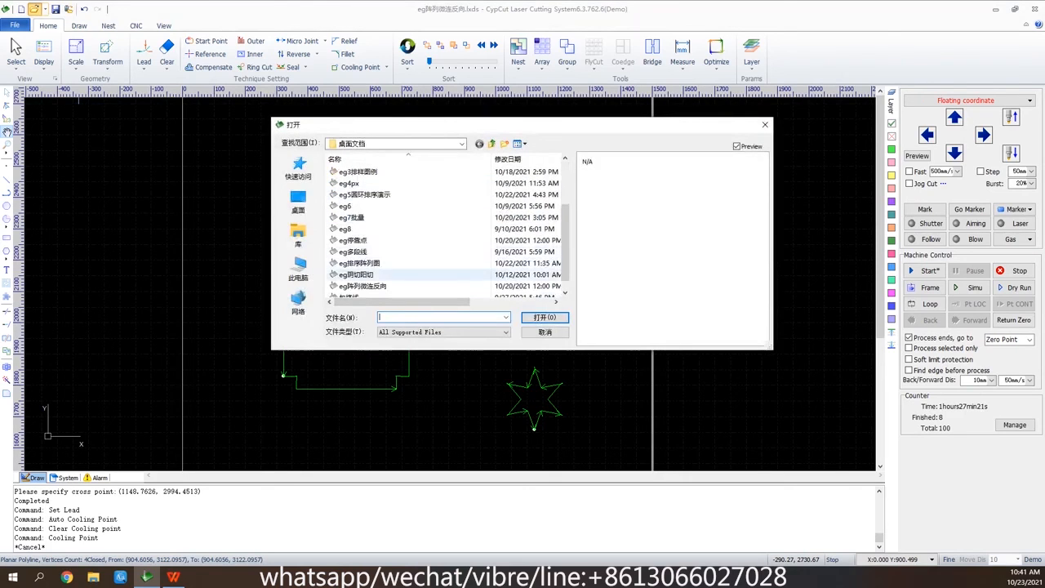
left_click(353, 240)
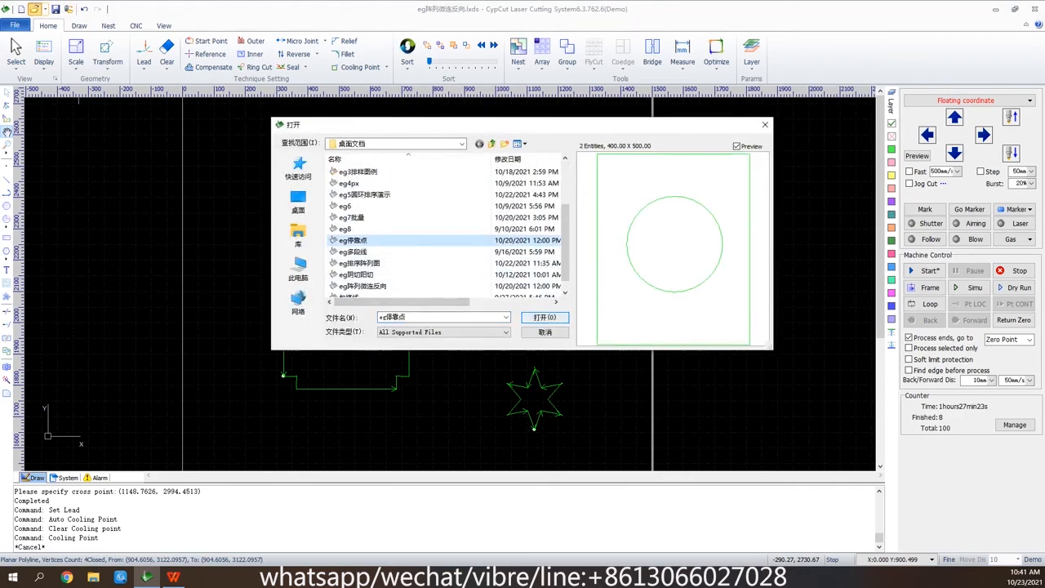
double_click(353, 240)
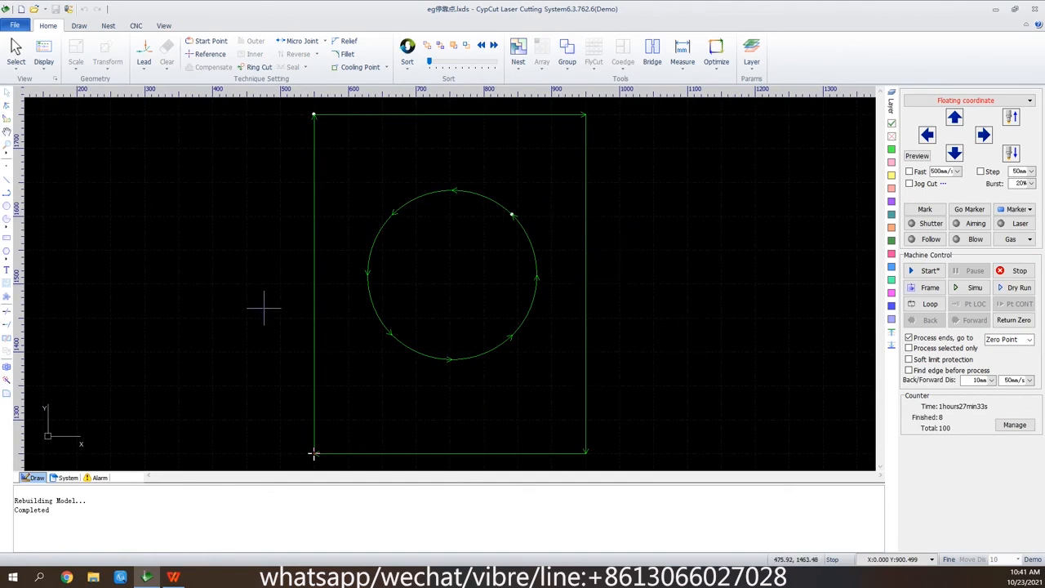
Jog the cutting head in the positive Y direction and set the part's zero reference to Bottom-Right.
left_click(955, 117)
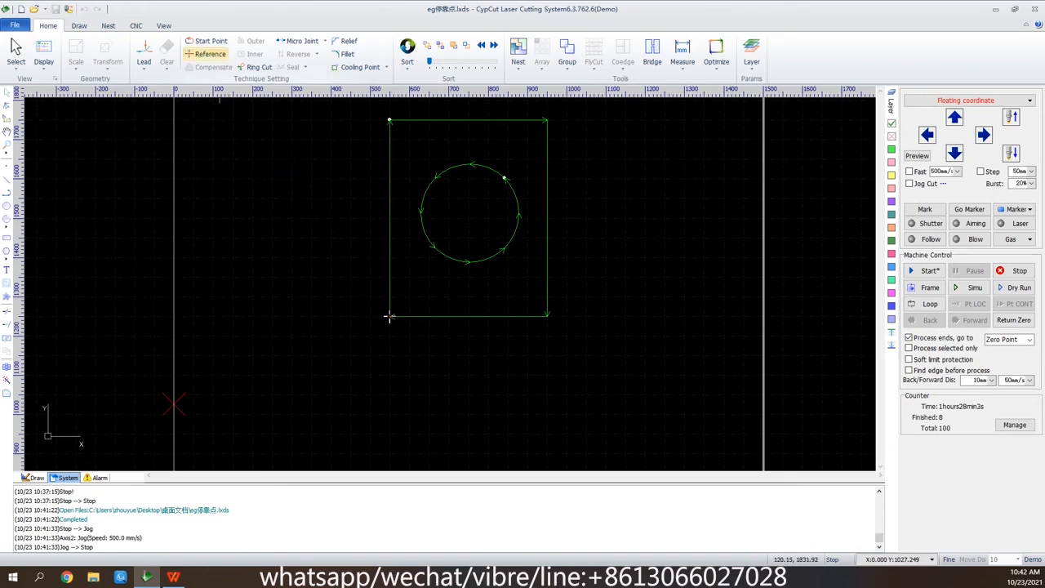
left_click(209, 53)
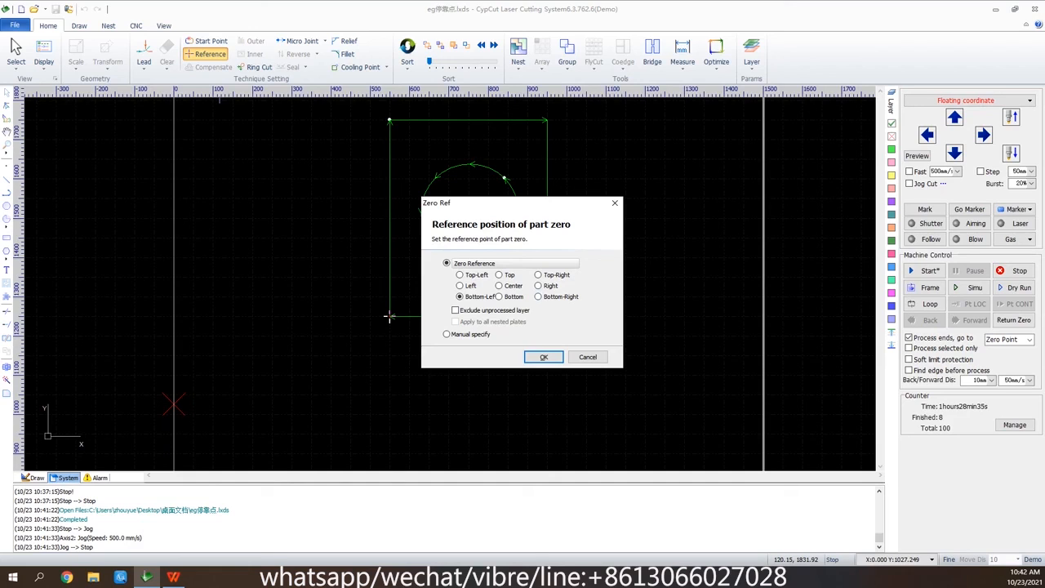
left_click(539, 297)
left_click(553, 357)
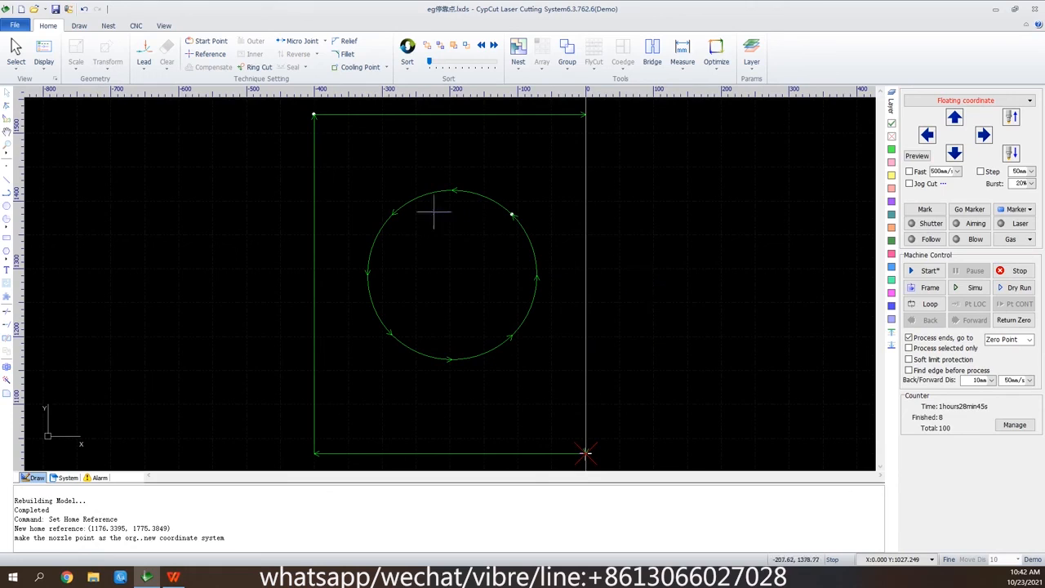
left_click(205, 54)
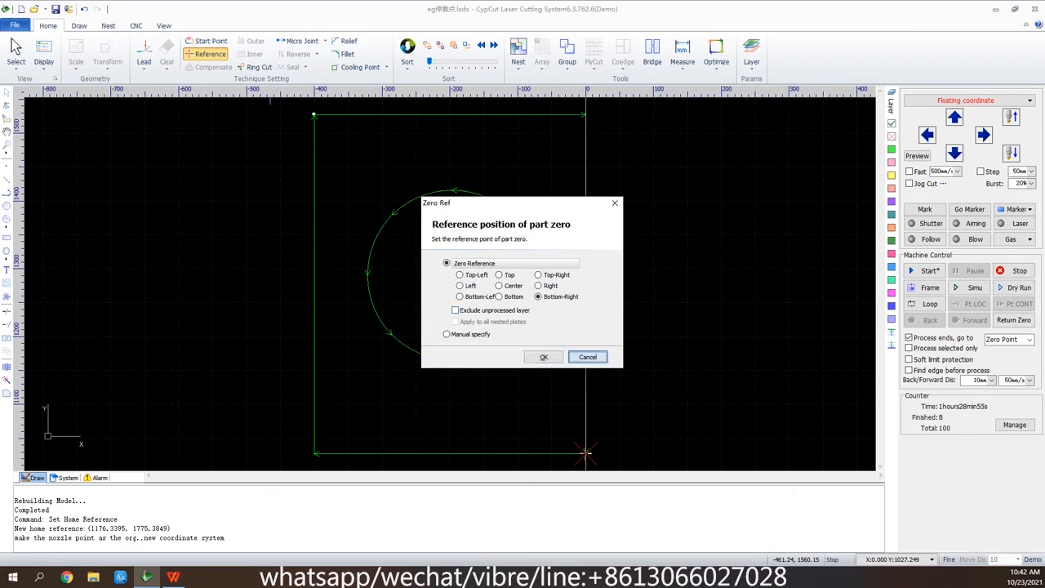
left_click(544, 357)
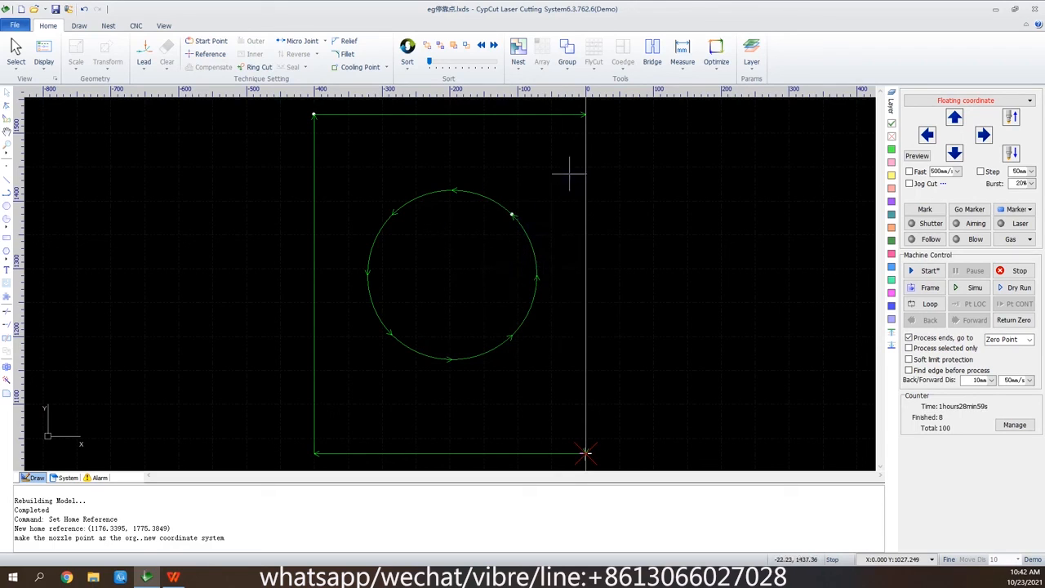
Set the outer rectangle as unprocessed and apply the Bottom-Right zero reference with the unprocessed layer excluded.
left_click(494, 115)
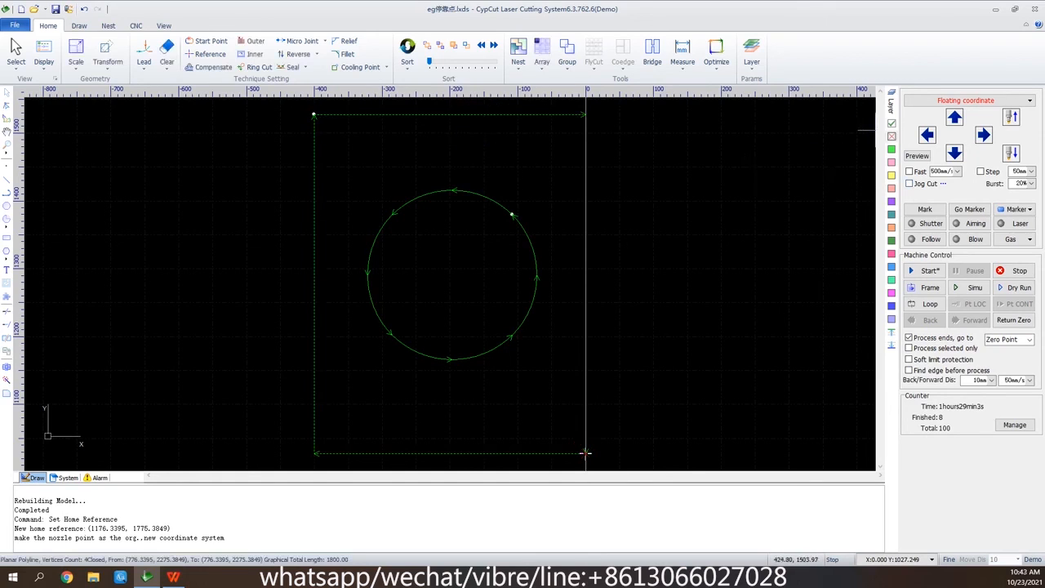
left_click(892, 136)
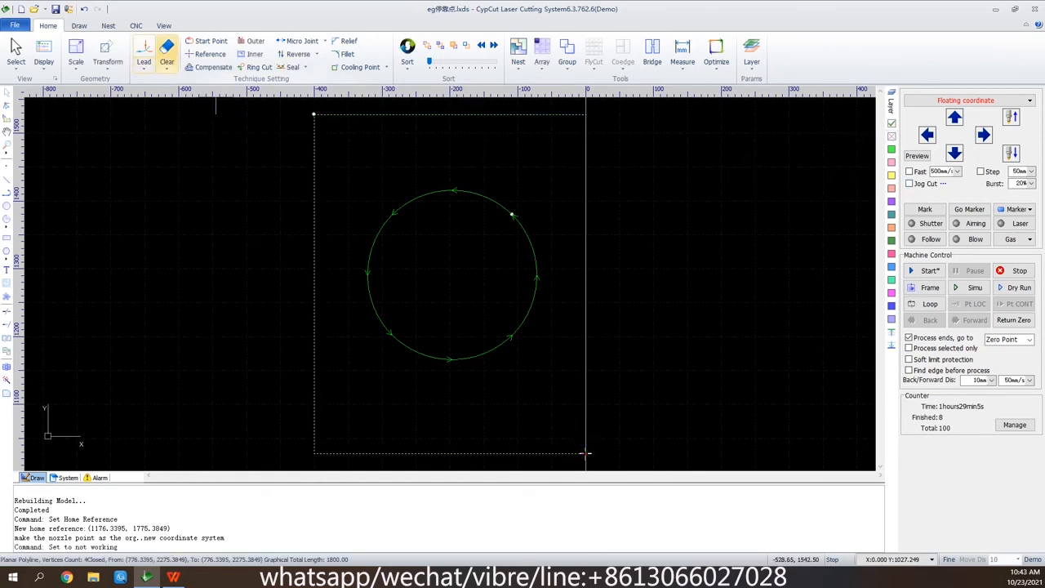
left_click(210, 54)
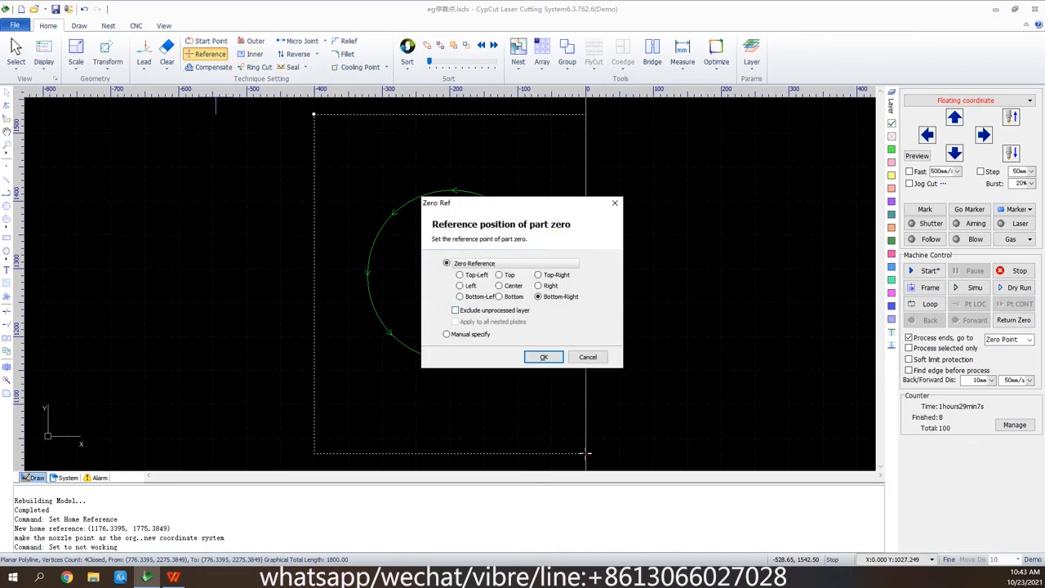
left_click(456, 311)
left_click(544, 357)
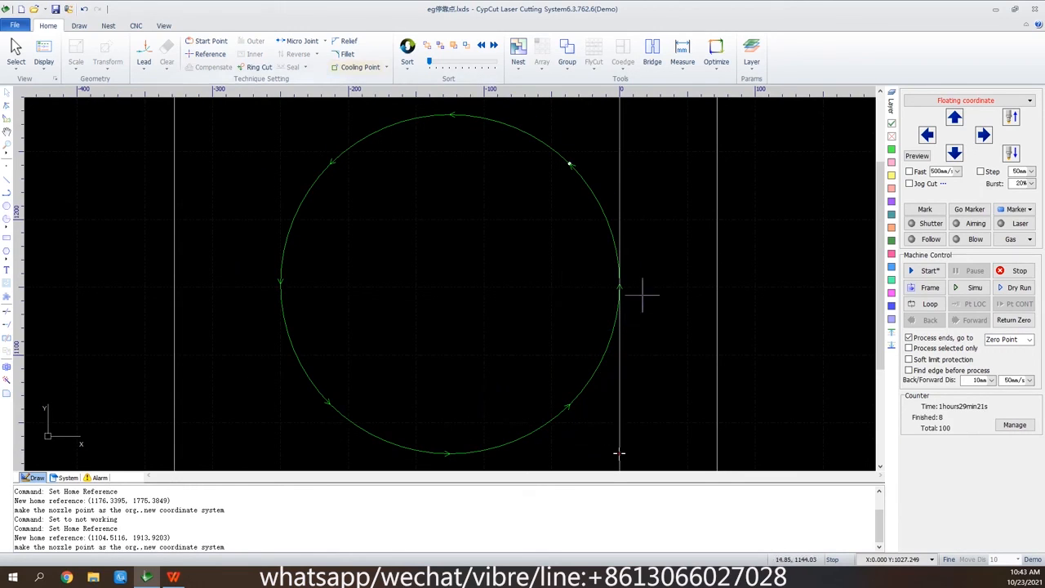
scroll(613, 157, "down", 3)
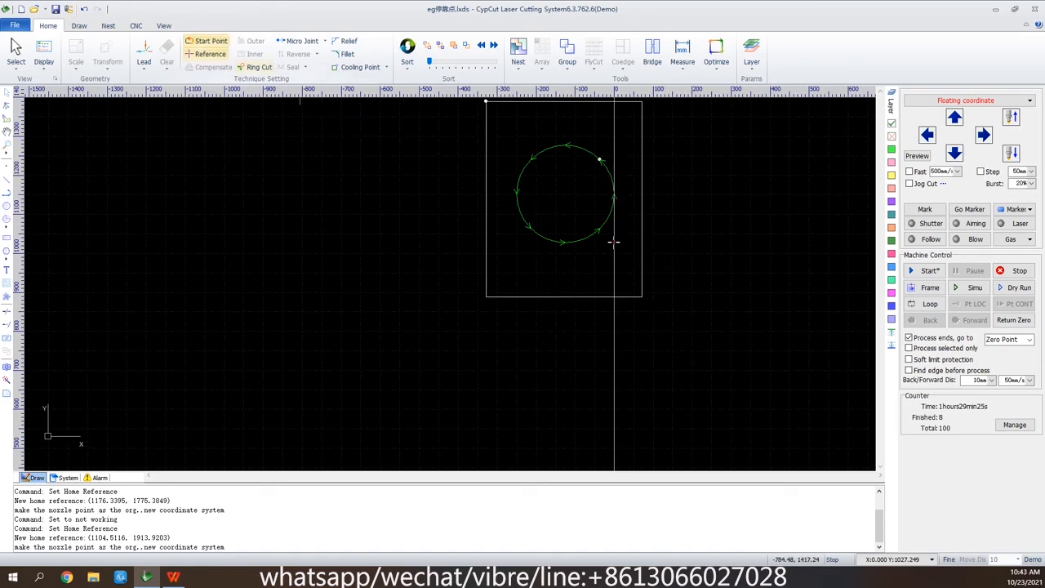
left_click(206, 53)
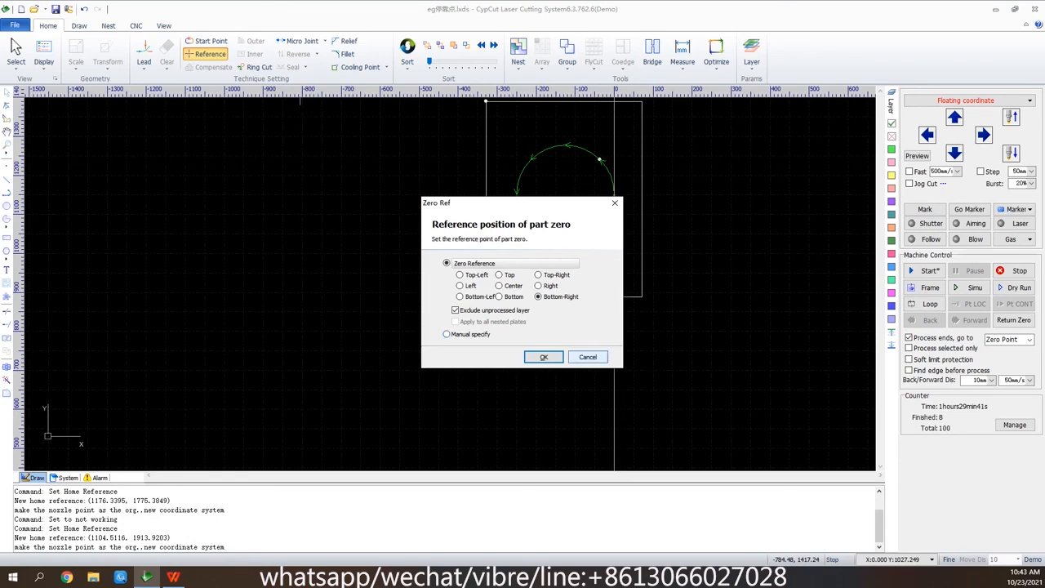
left_click(544, 357)
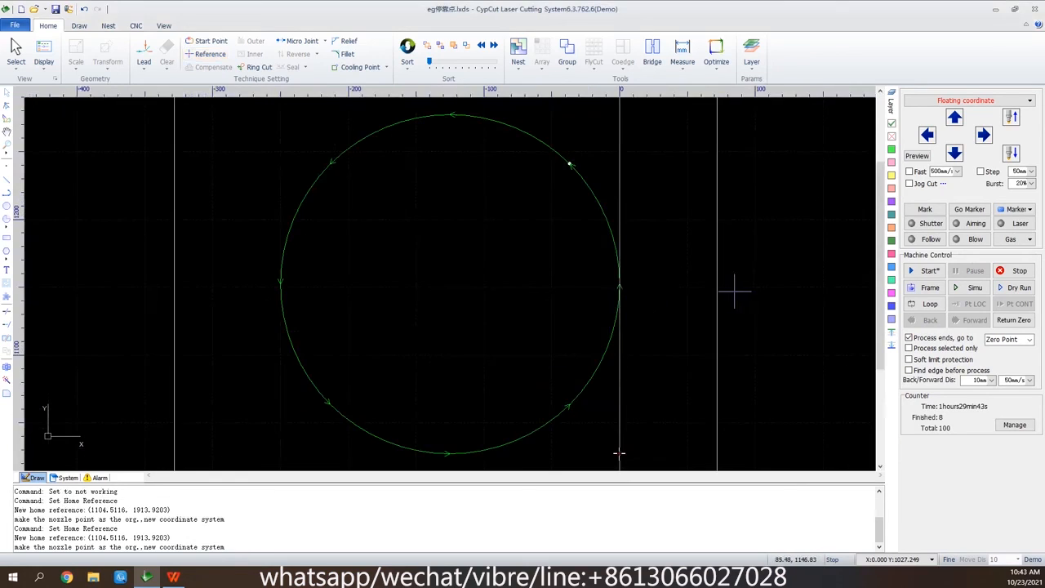